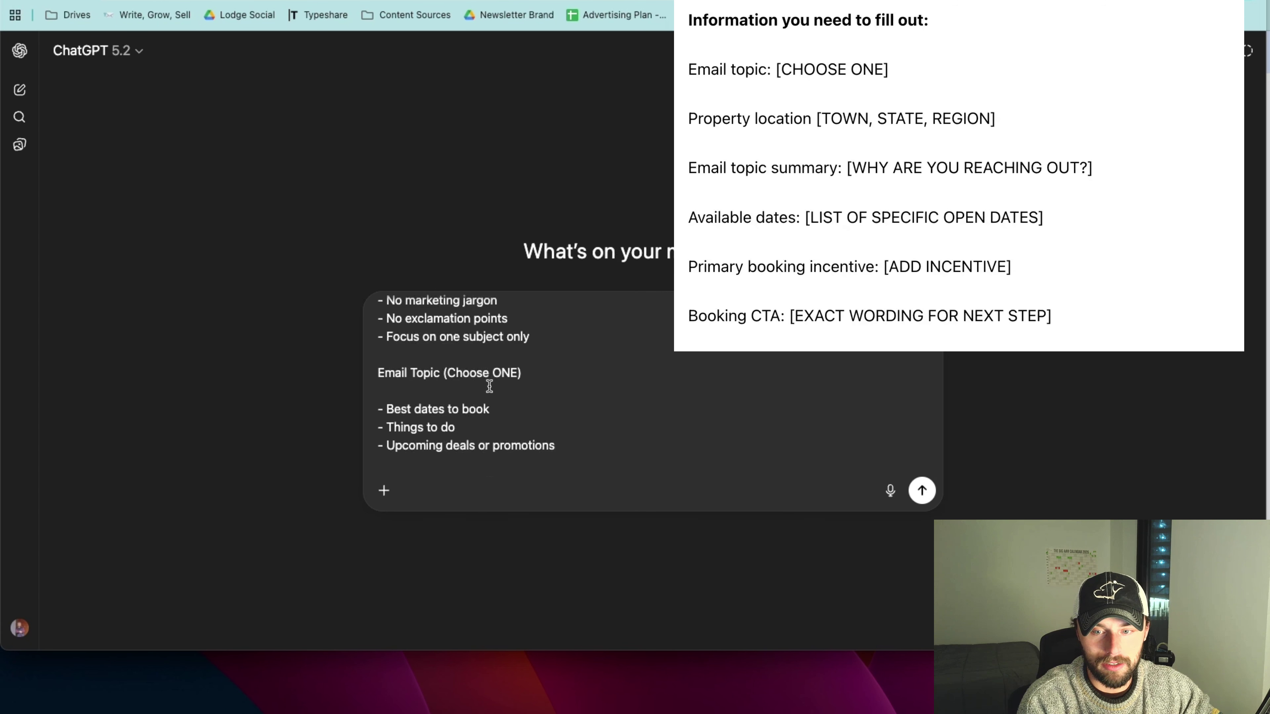
# Remove the "Upcoming deals or promotions" option and the dash before "Things to do" in the prompt's email topic list.
pyautogui.scroll(-1, 490, 386)
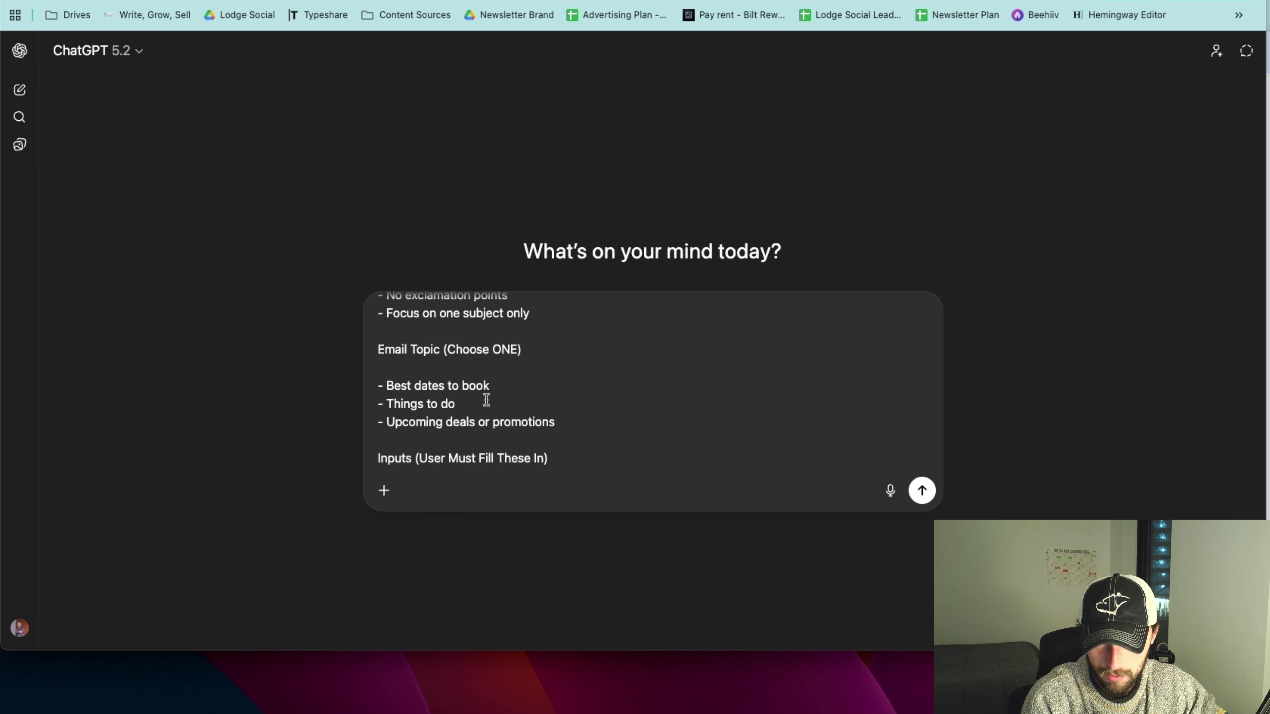
pyautogui.scroll(3, 486, 399)
pyautogui.scroll(-3, 650, 385)
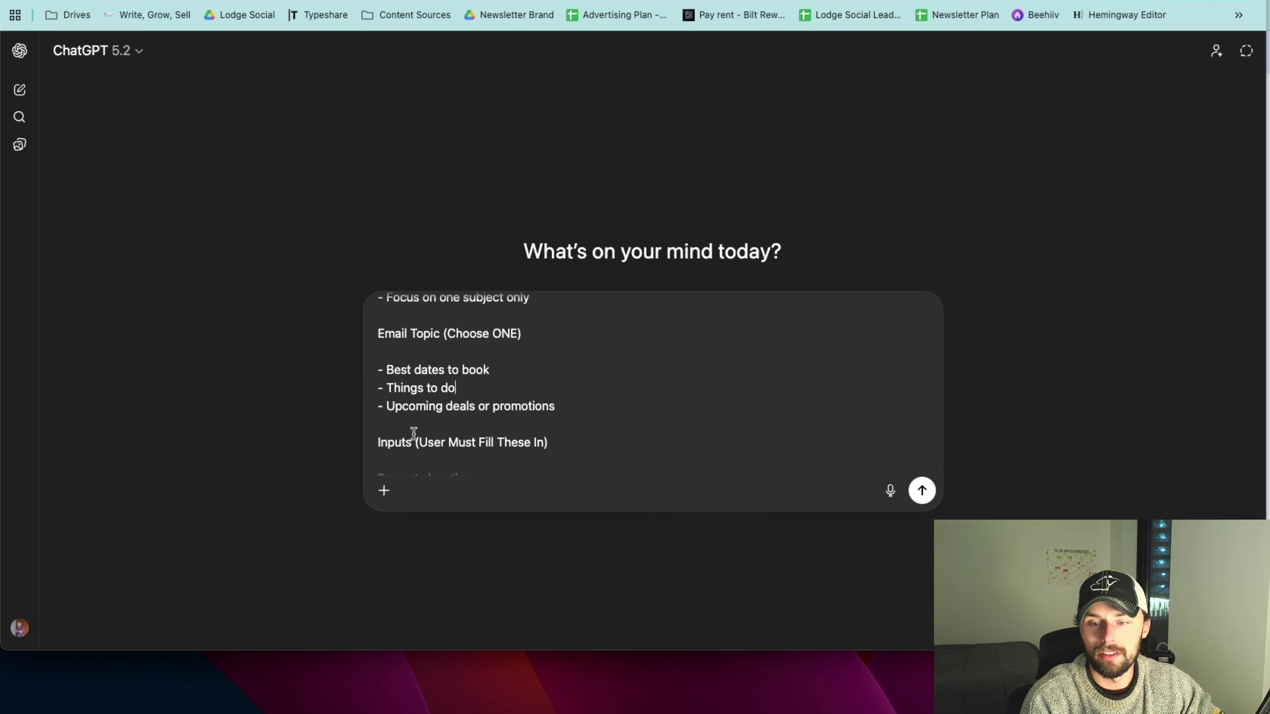
pyautogui.doubleClick(413, 407)
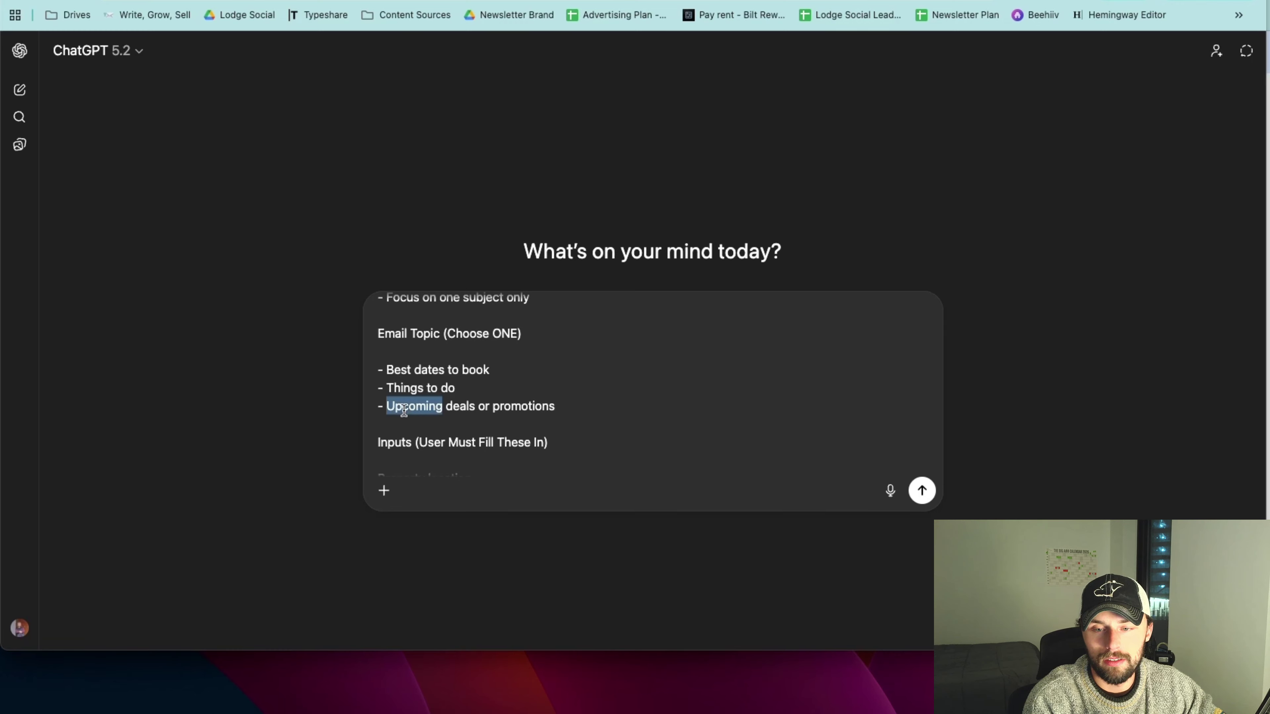
pyautogui.tripleClick(404, 411)
pyautogui.press('BackSpace')
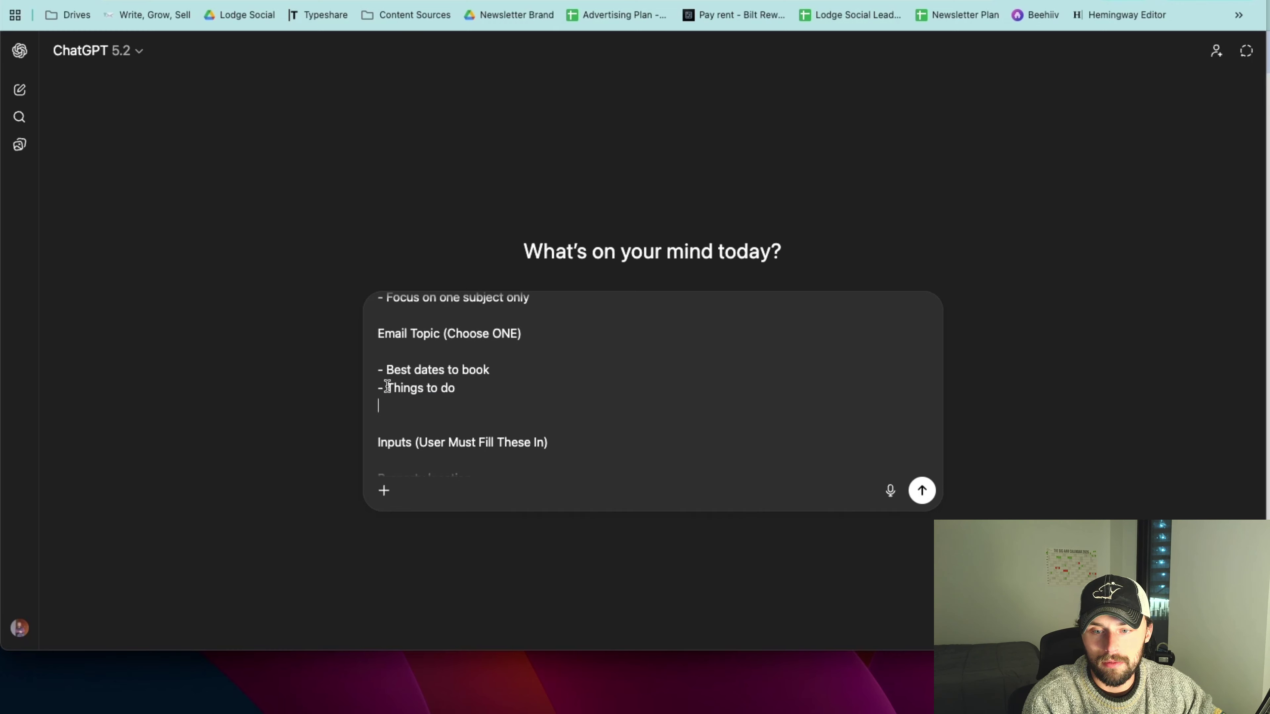
pyautogui.click(388, 387)
pyautogui.press('BackSpace')
pyautogui.press('BackSpace')
# Replace the property location placeholder in the prompt with "Hayward, Wisconsin".
pyautogui.scroll(-5, 385, 363)
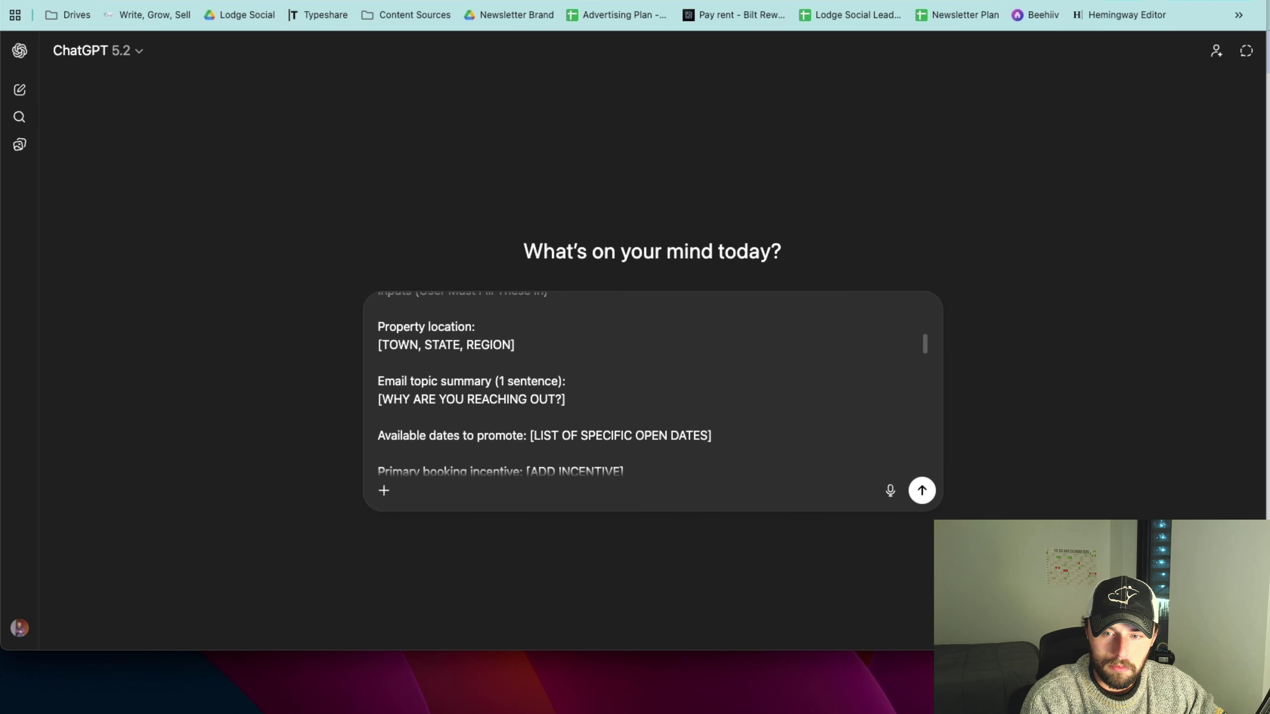
pyautogui.scroll(2, 485, 371)
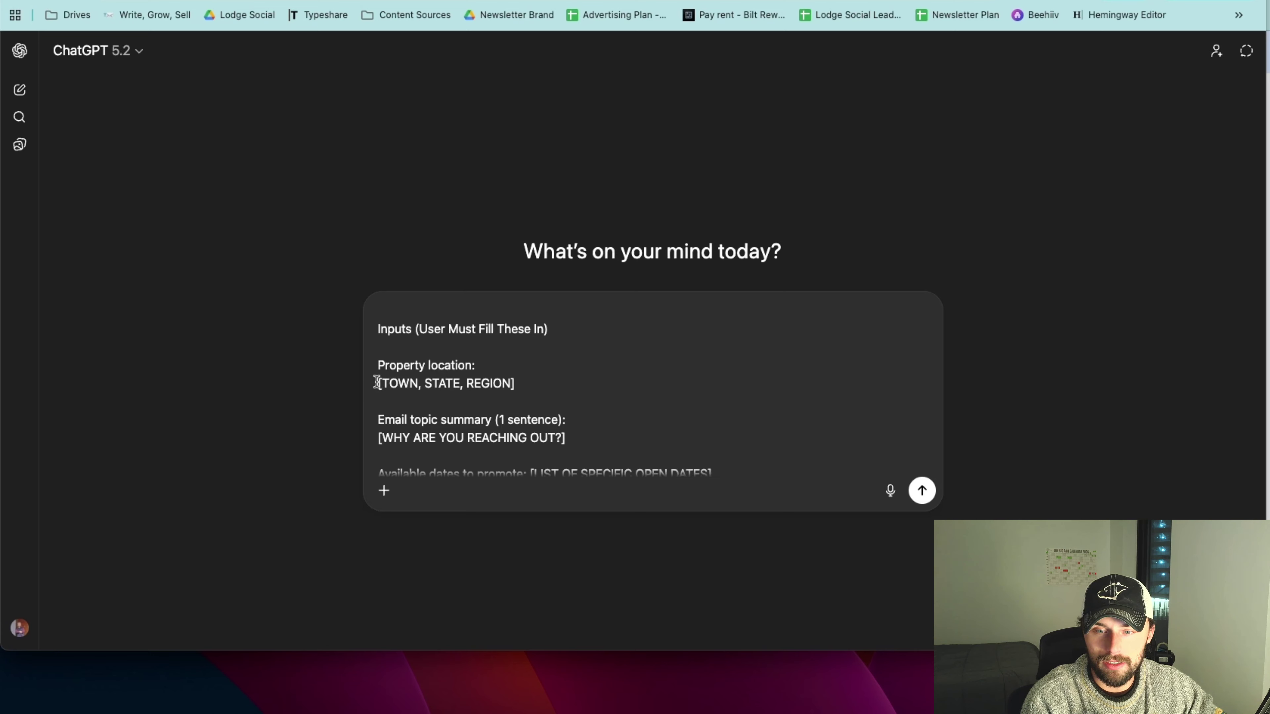
pyautogui.scroll(-10, 488, 391)
pyautogui.scroll(5, 523, 358)
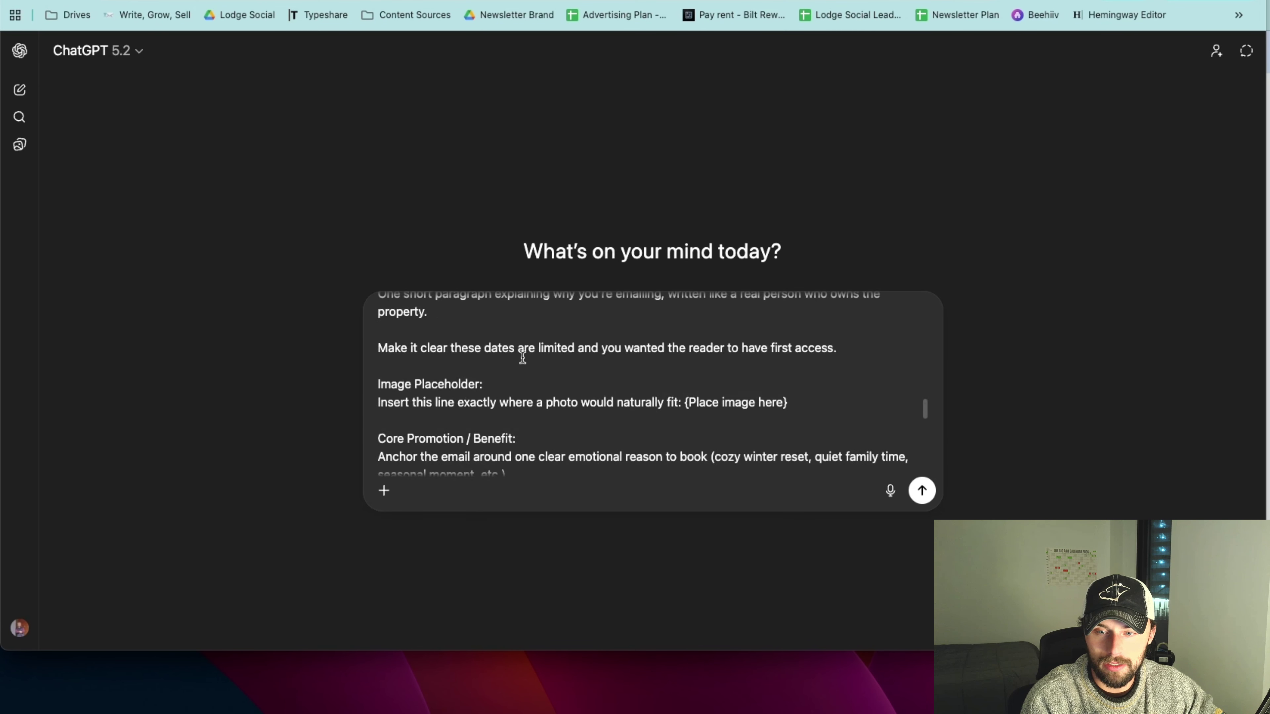
pyautogui.scroll(10, 522, 358)
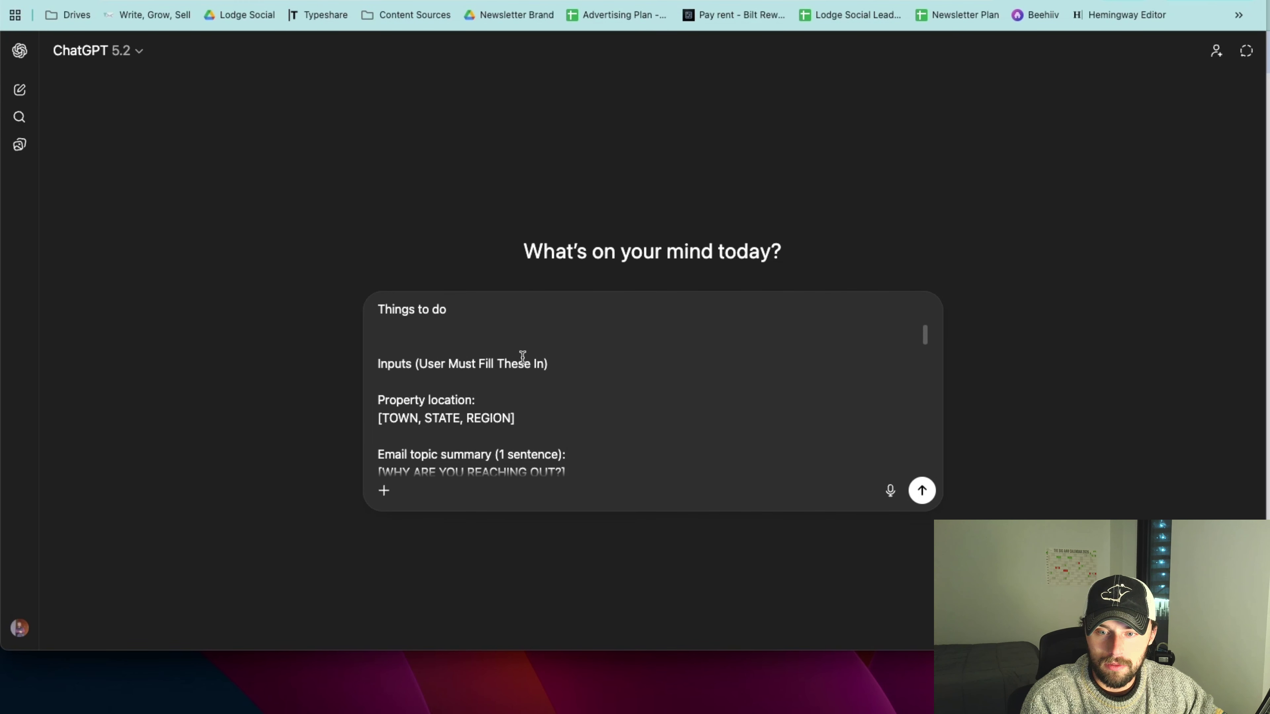
pyautogui.tripleClick(374, 425)
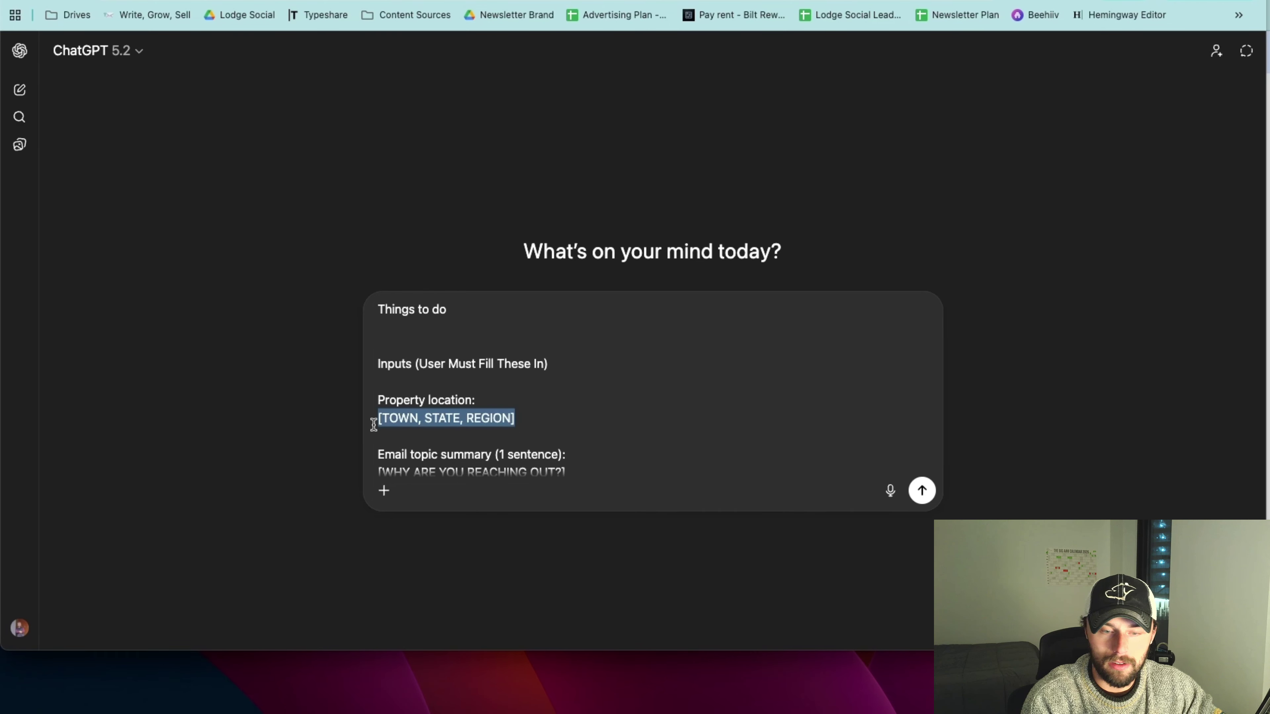
pyautogui.write('Hayw')
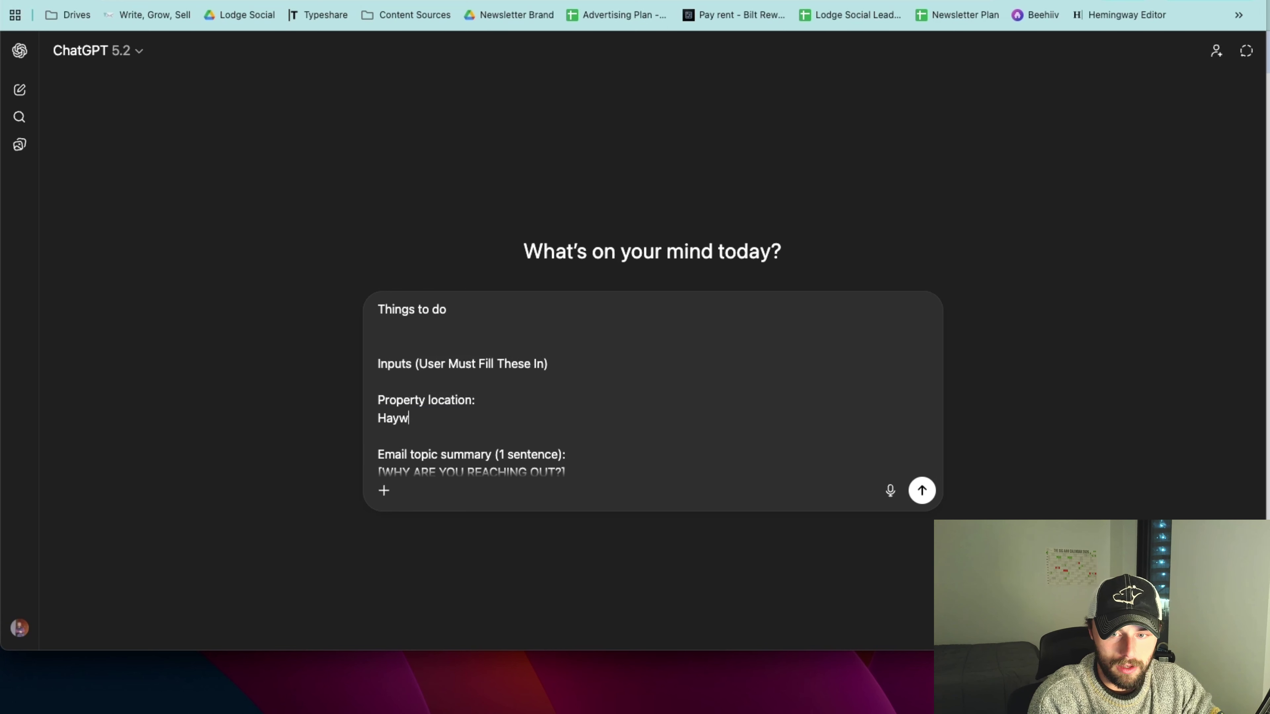
pyautogui.write('ard, Wisconsin')
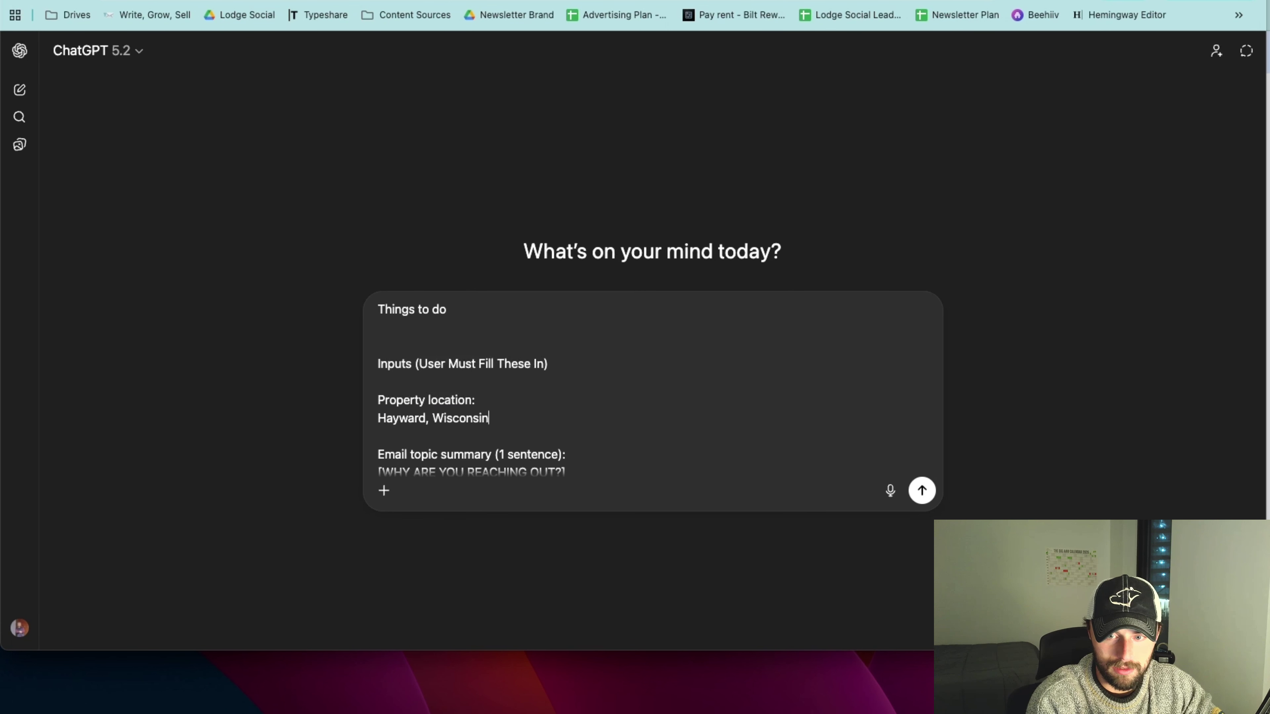
# Replace the email topic summary placeholder with "There are a few exciting summer festivals going on that I want to share with my email list.".
pyautogui.scroll(-3, 422, 459)
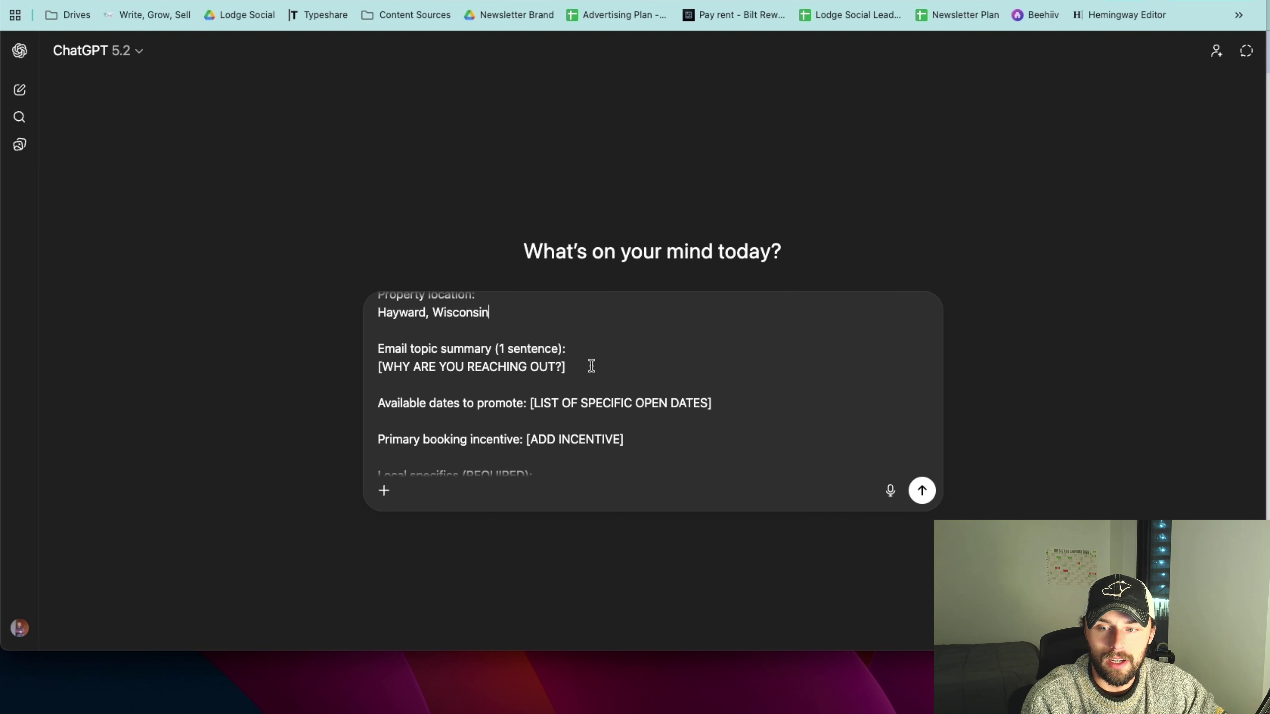
pyautogui.moveTo(581, 366); pyautogui.dragTo(376, 375)
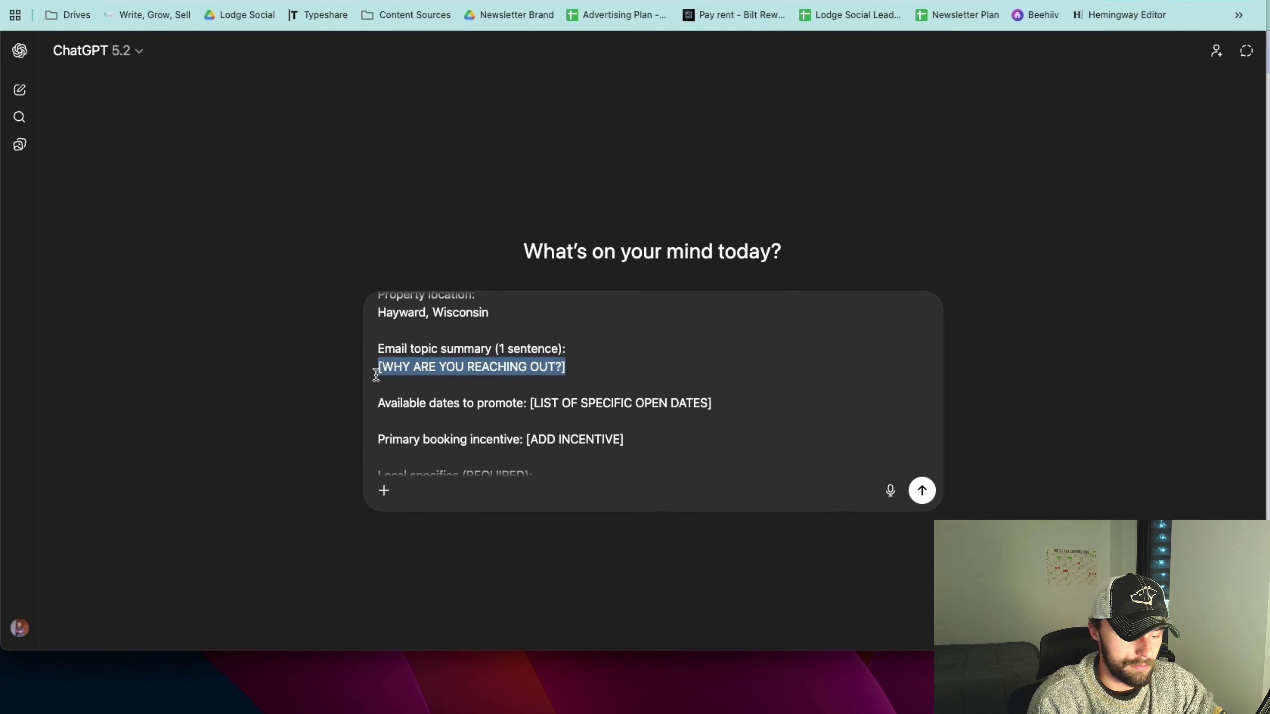
pyautogui.write('There are')
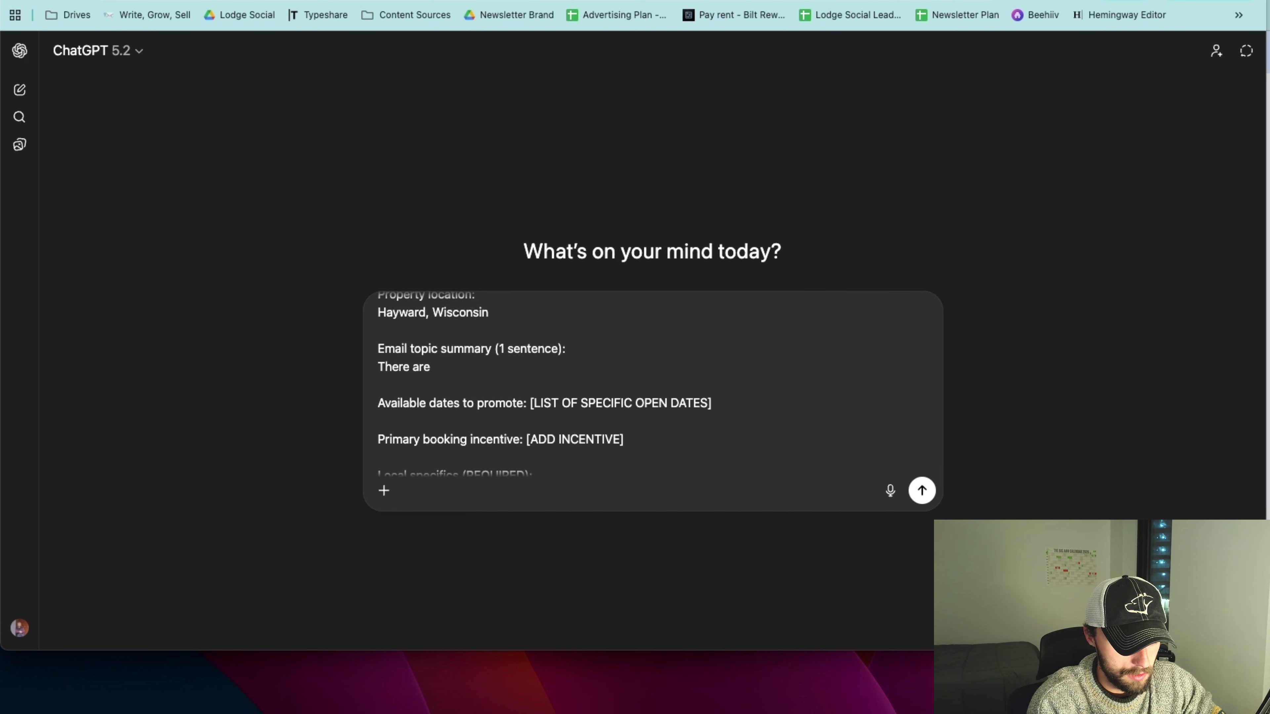
pyautogui.write(' a few exciting su')
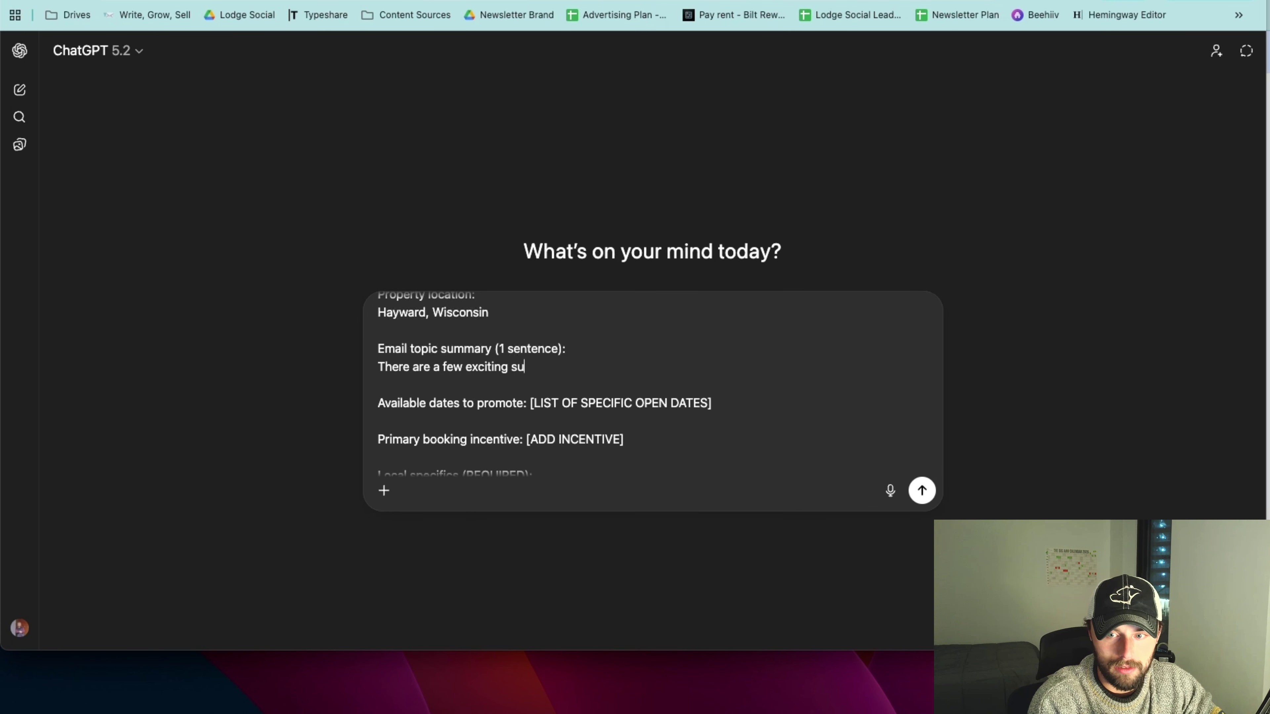
pyautogui.write('mmer festival')
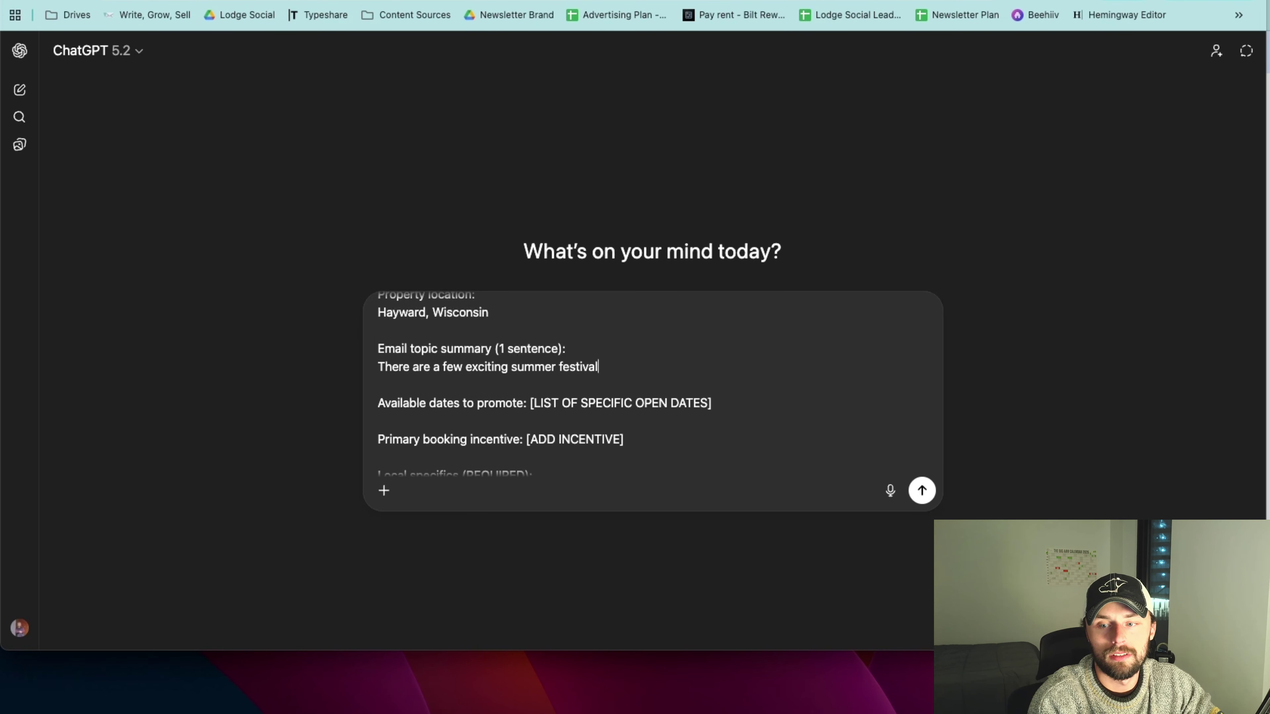
pyautogui.write('s going on that ')
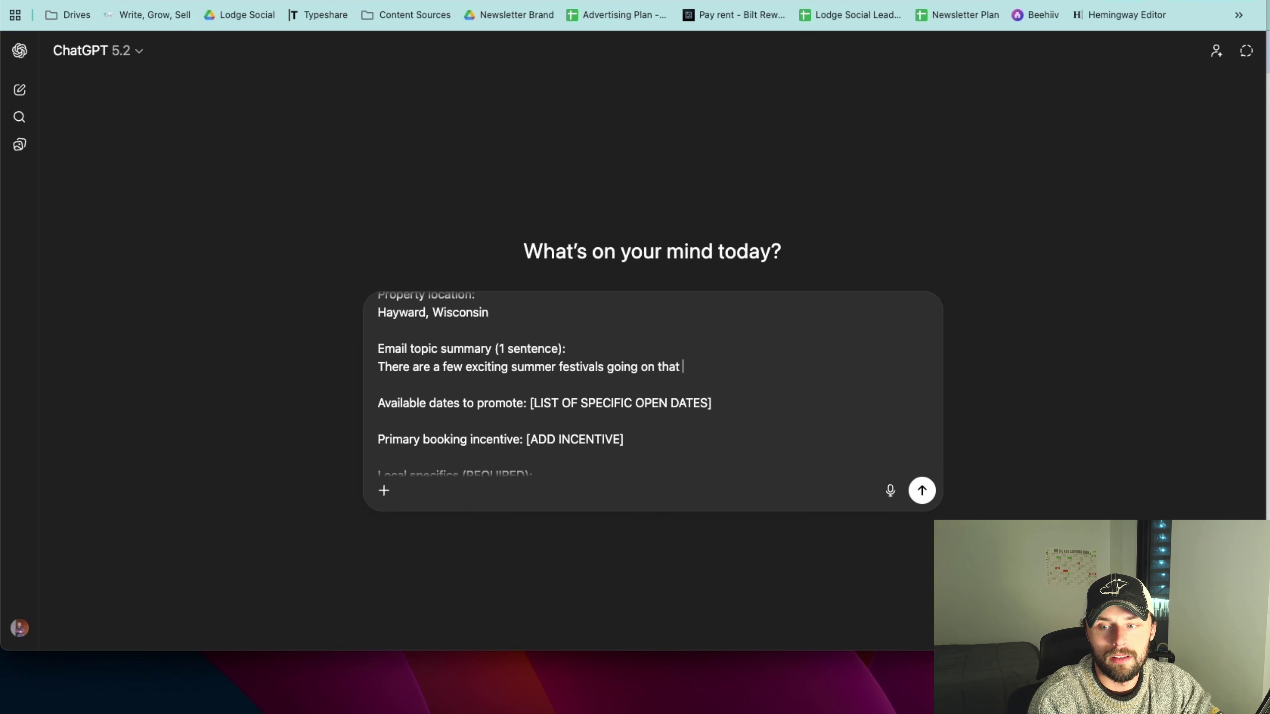
pyautogui.write('I want to ')
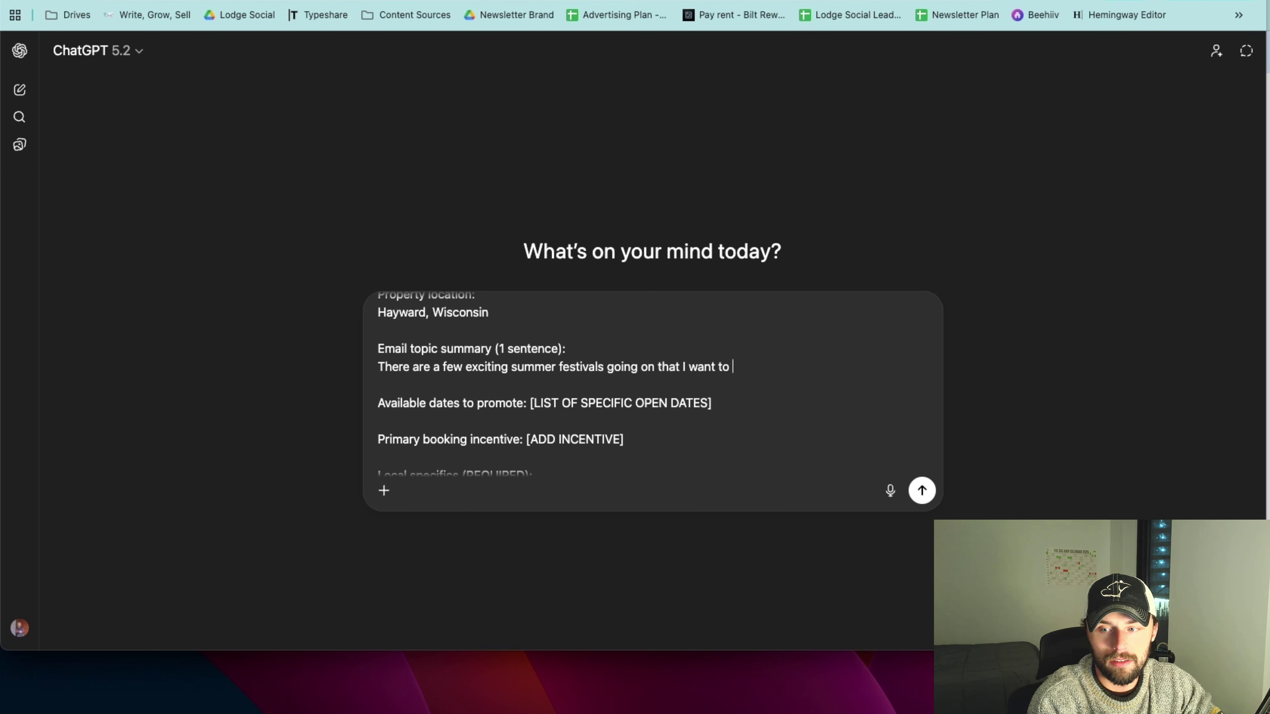
pyautogui.write('share with me')
pyautogui.press('BackSpace')
pyautogui.write('y')
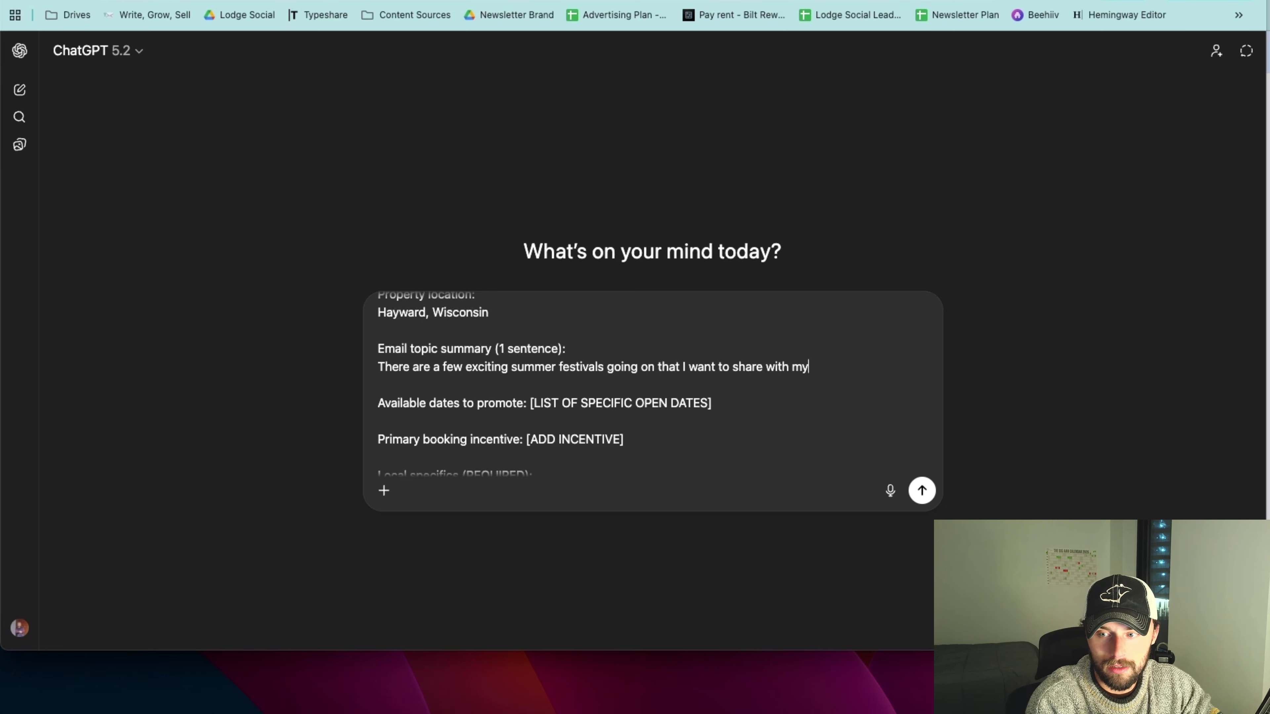
pyautogui.write(' email list. ')
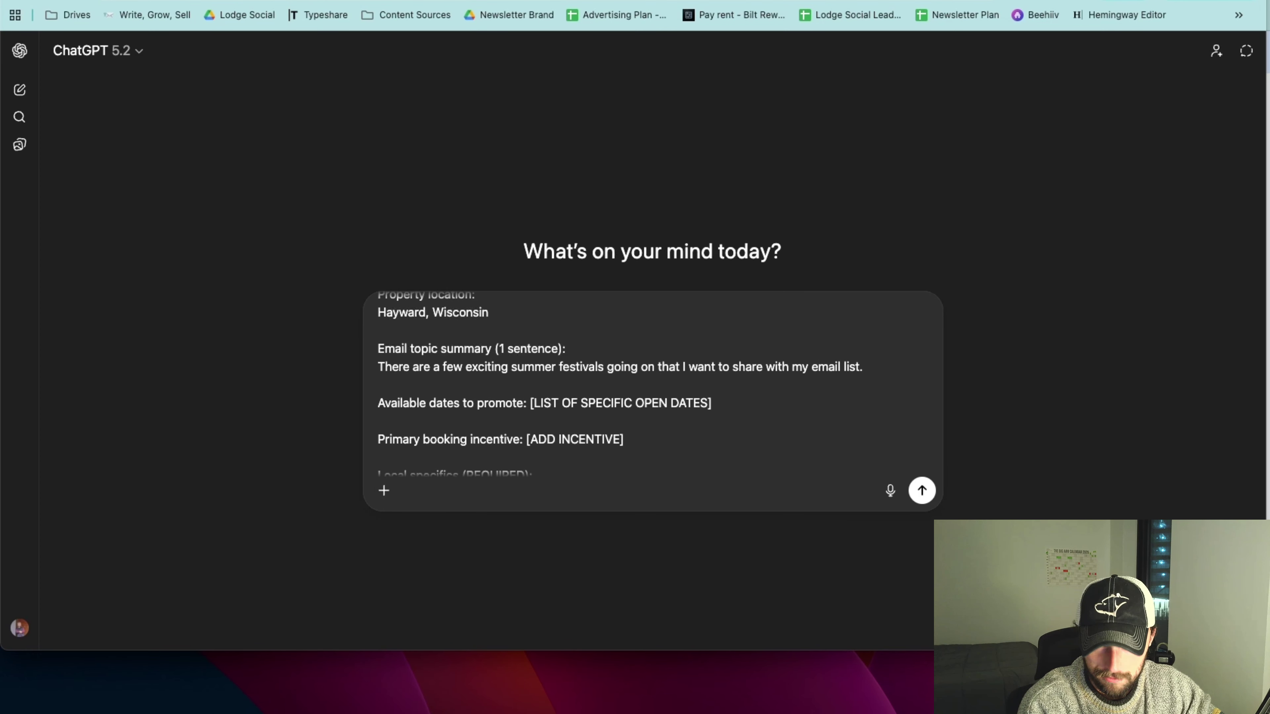
# Extend the email topic summary with "The idea behind this email is to get those weekends booked. See below dates for weekends.".
pyautogui.write('The idea ')
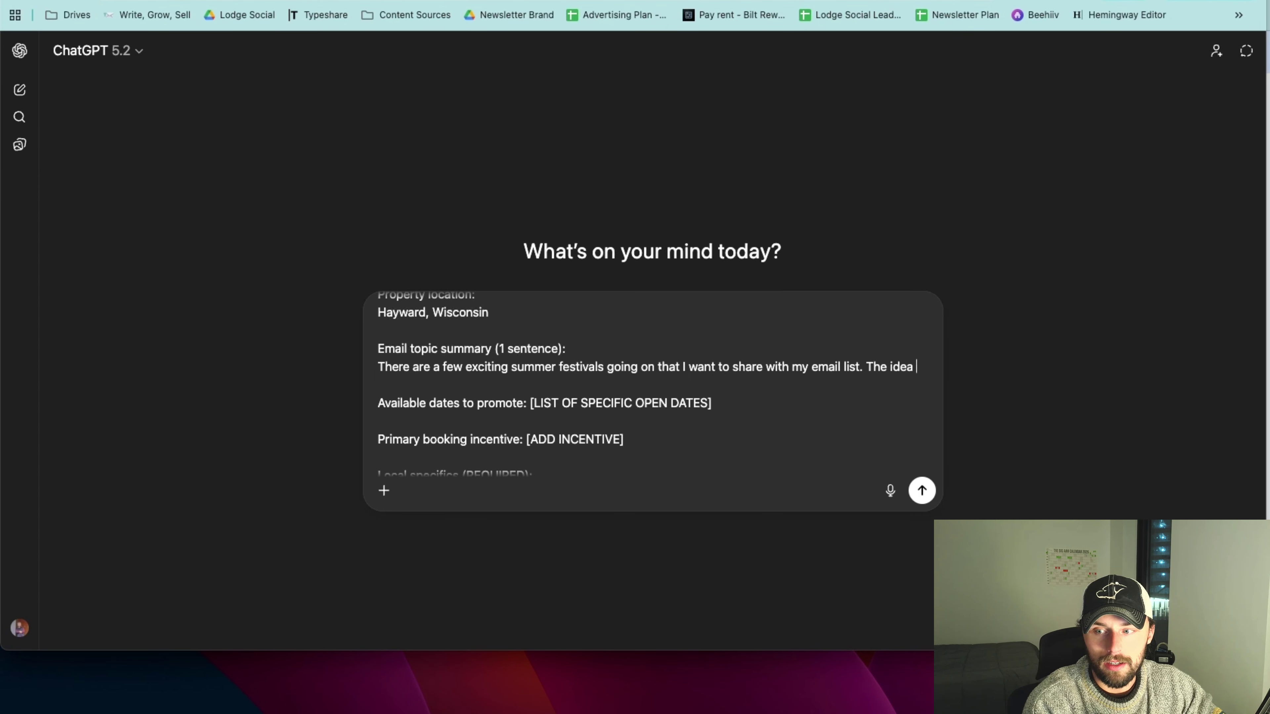
pyautogui.write('behind this email ')
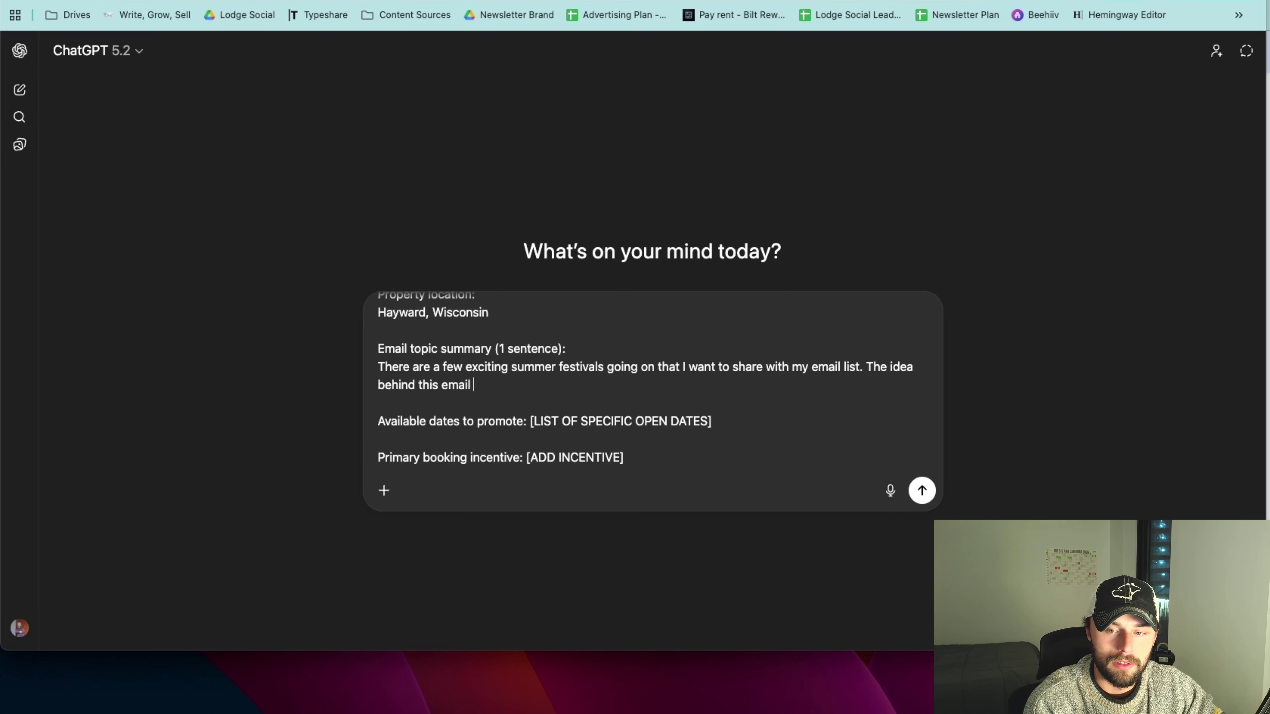
pyautogui.write('is to get thos')
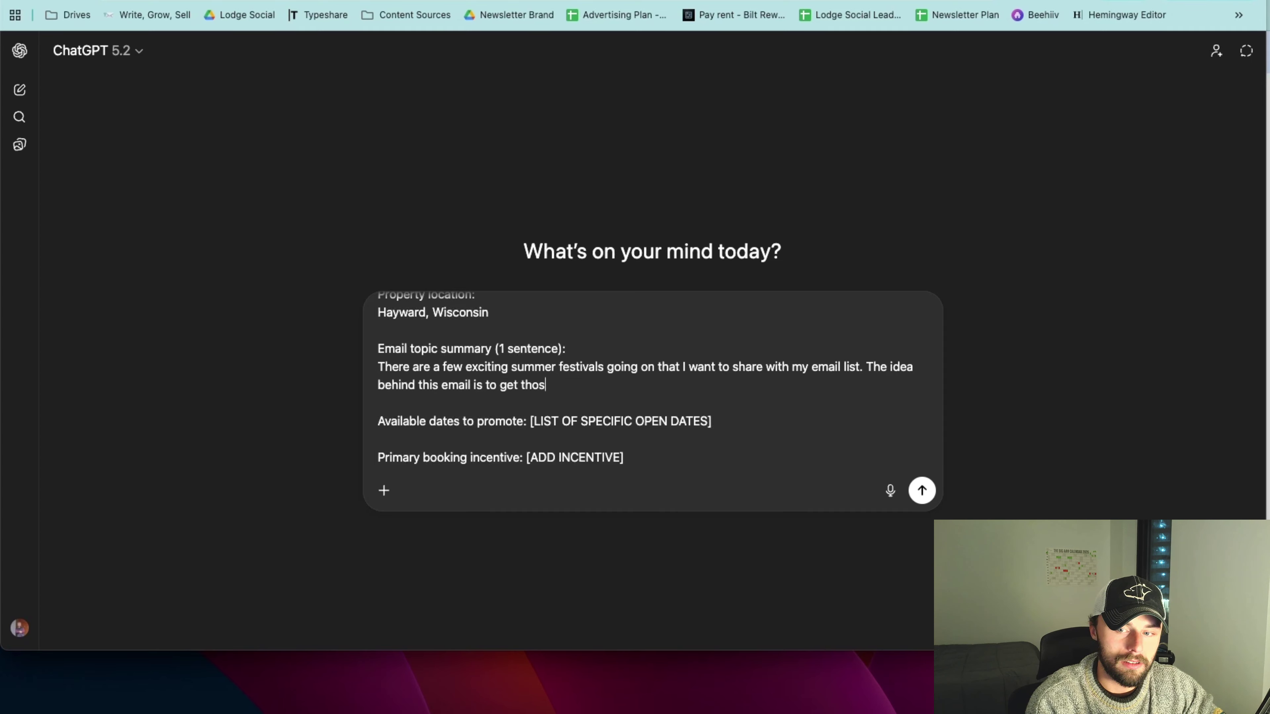
pyautogui.write('e weekends booked')
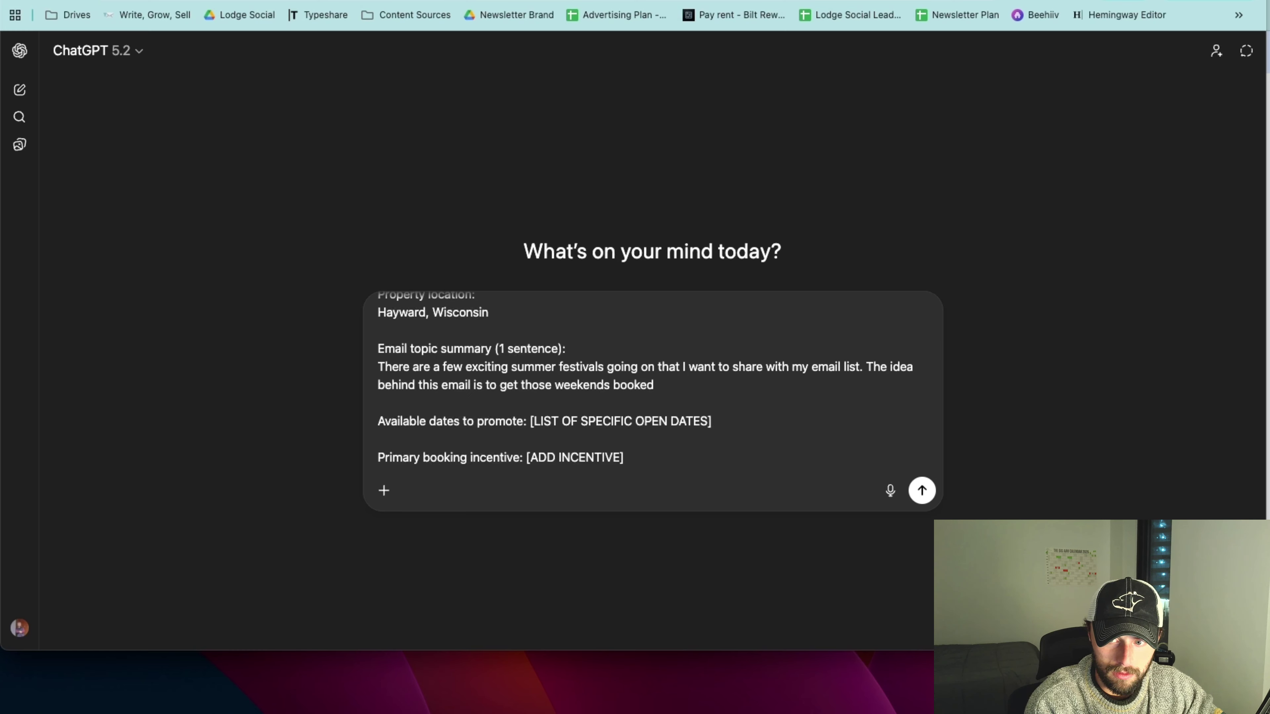
pyautogui.write('. See below')
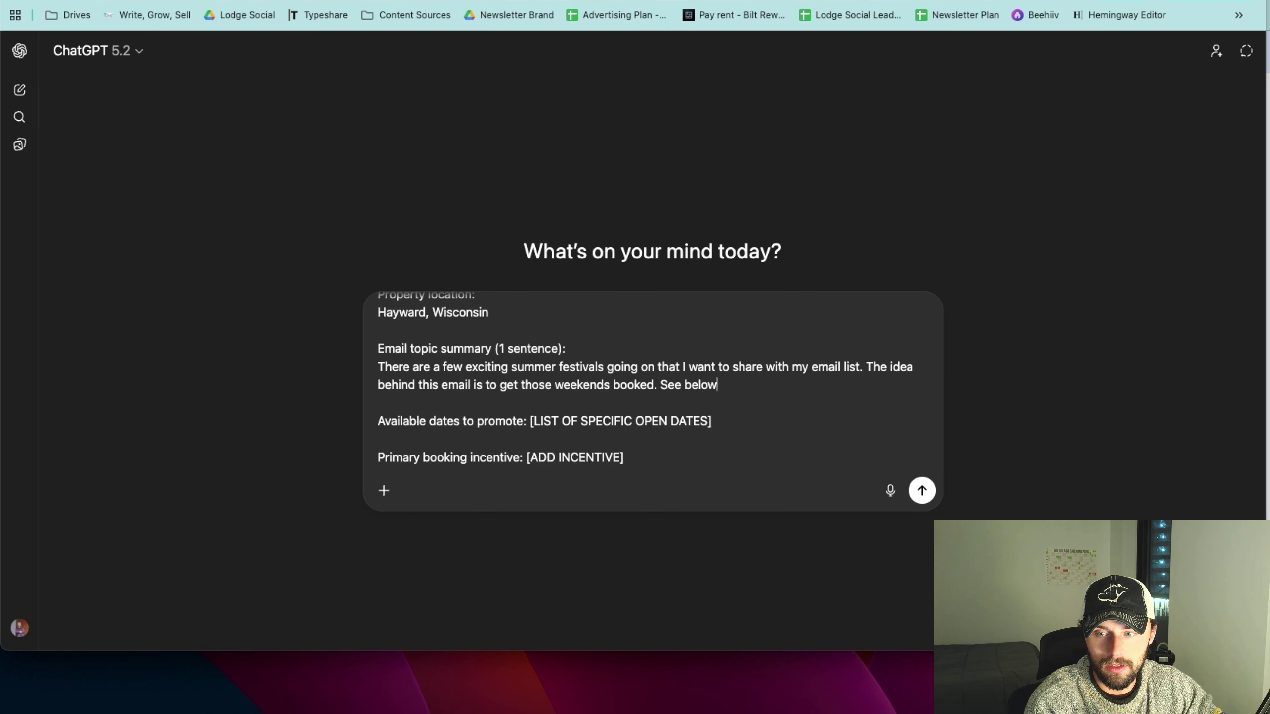
pyautogui.write(' dates for weekends.')
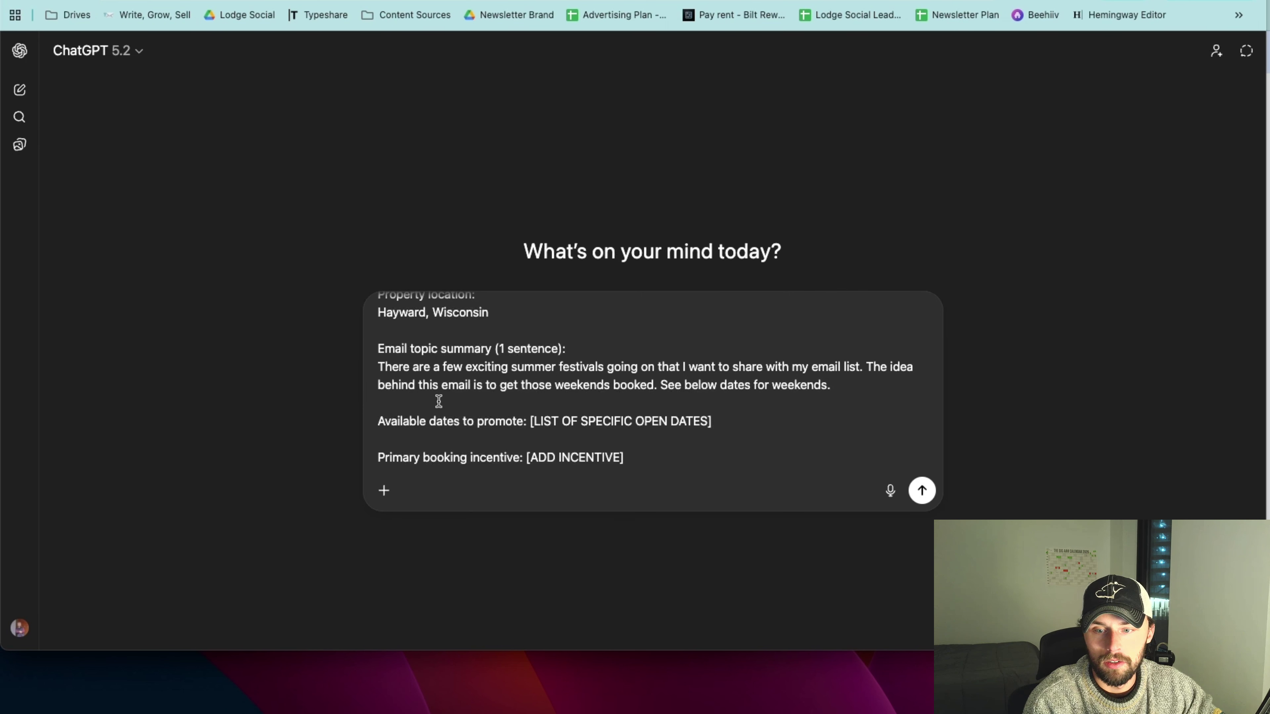
# List Memorial day, July 4th, July 17-19 and August 1-3 on separate dashed lines below the available dates heading.
pyautogui.scroll(-2, 500, 415)
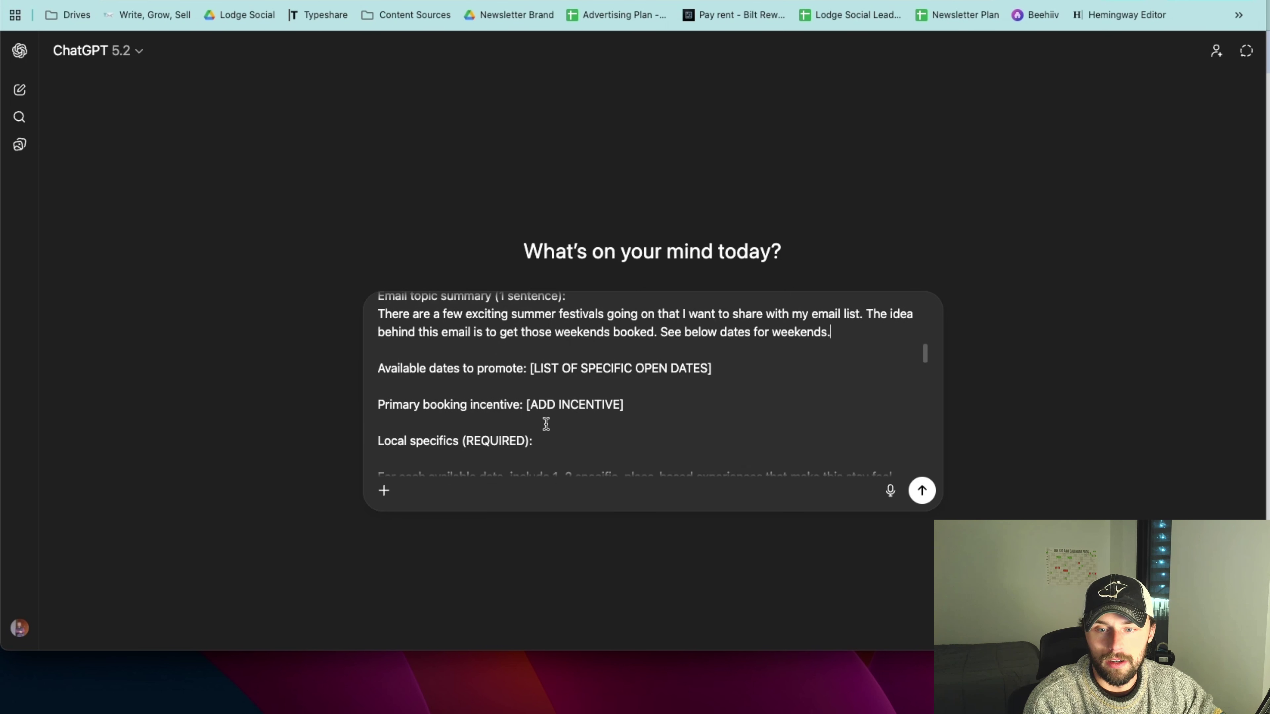
pyautogui.press('Return')
pyautogui.press('Return')
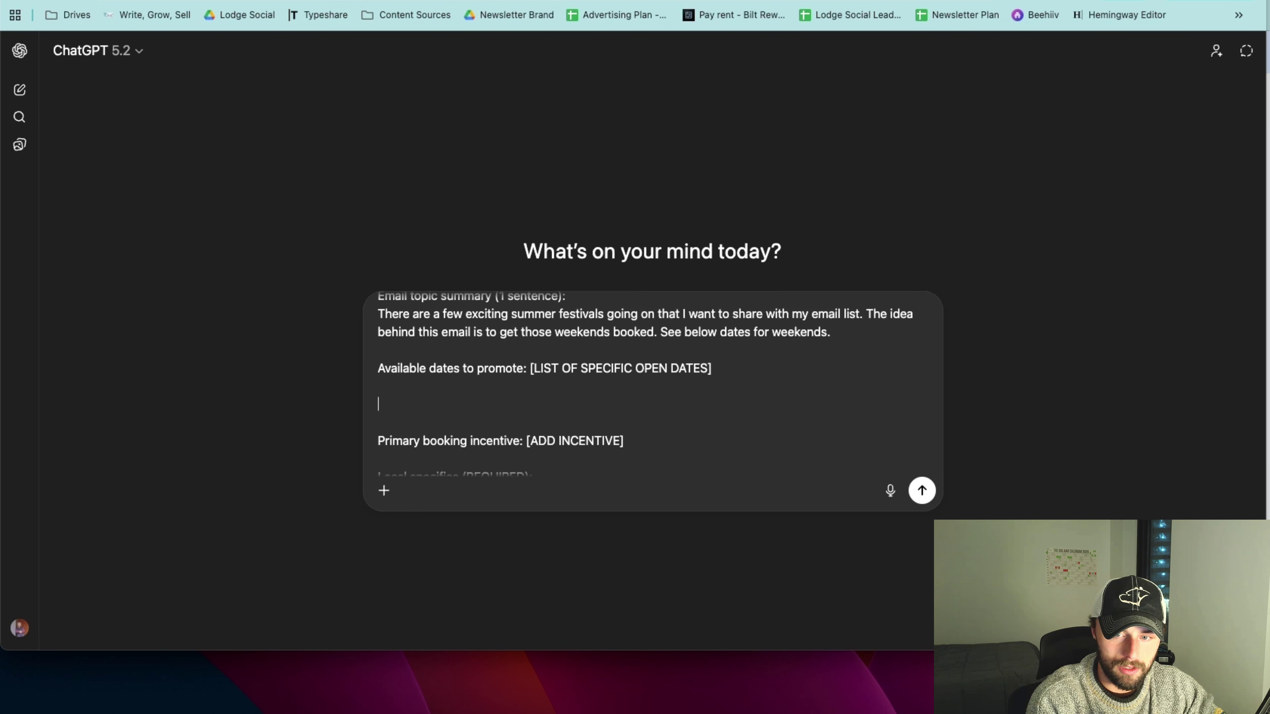
pyautogui.write('- Memorial day')
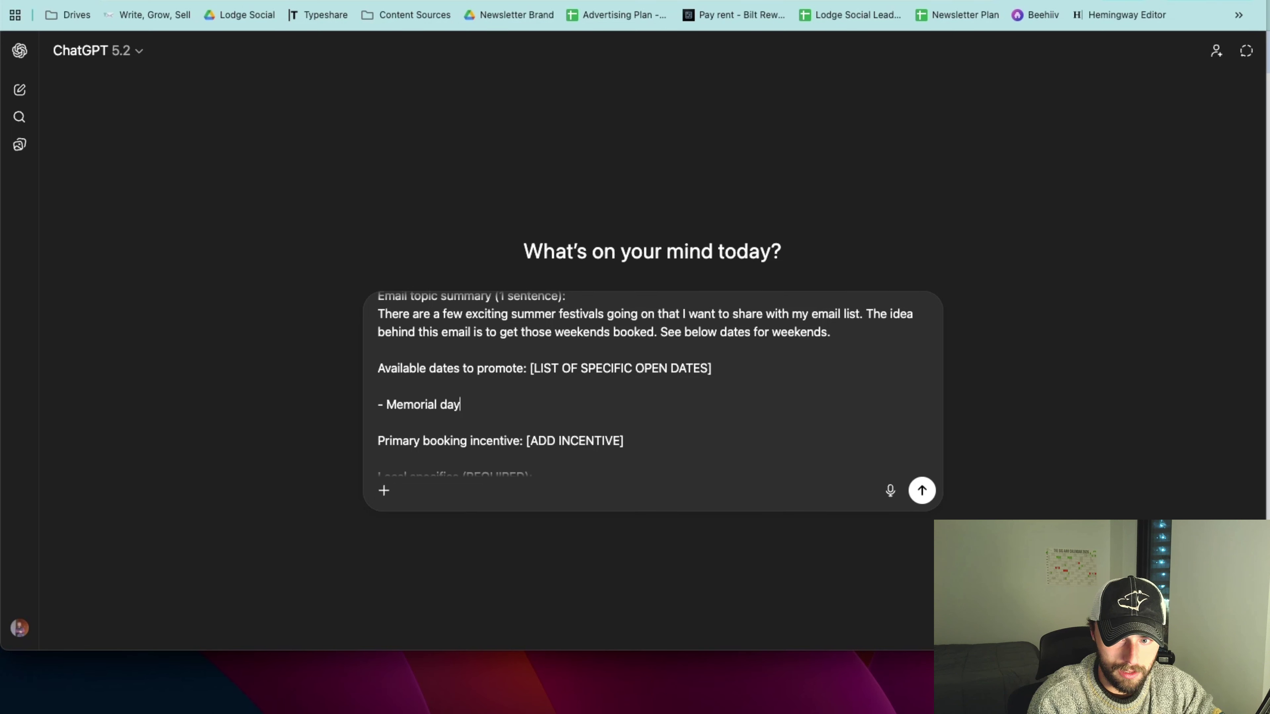
pyautogui.press('Return')
pyautogui.write('0')
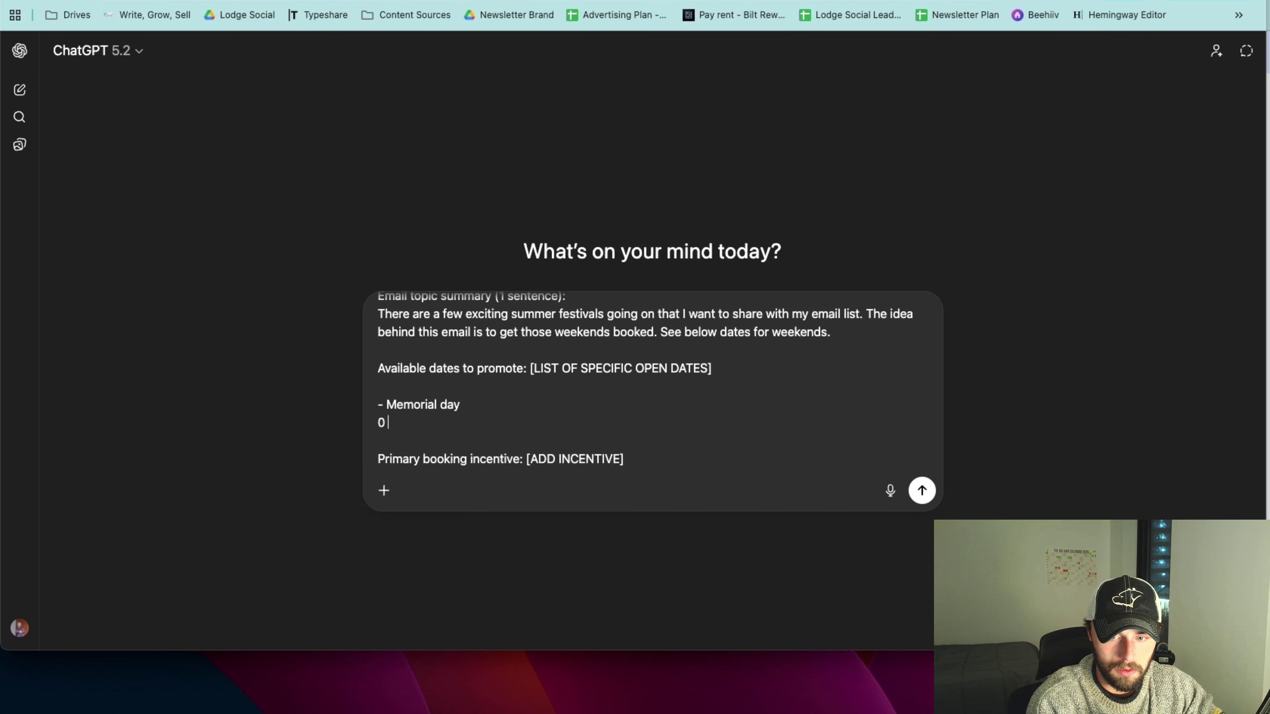
pyautogui.press('BackSpace')
pyautogui.write('- July 4th')
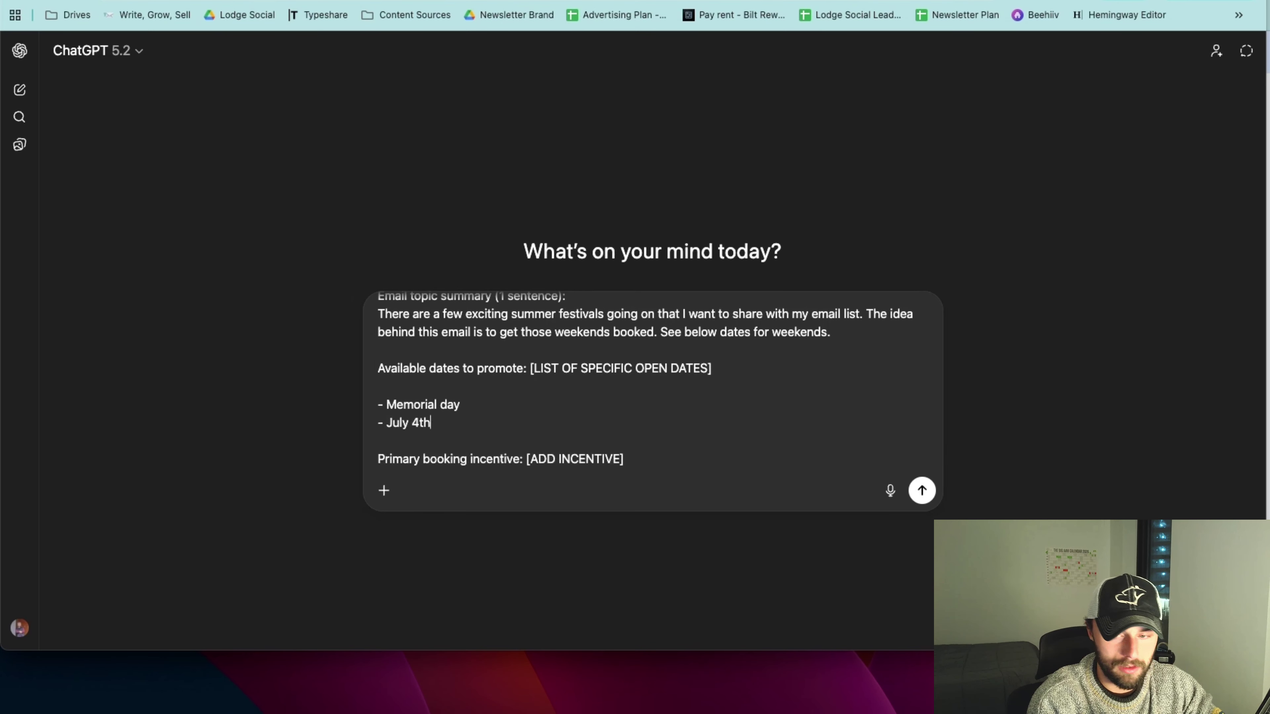
pyautogui.press('Return')
pyautogui.write('- July 17')
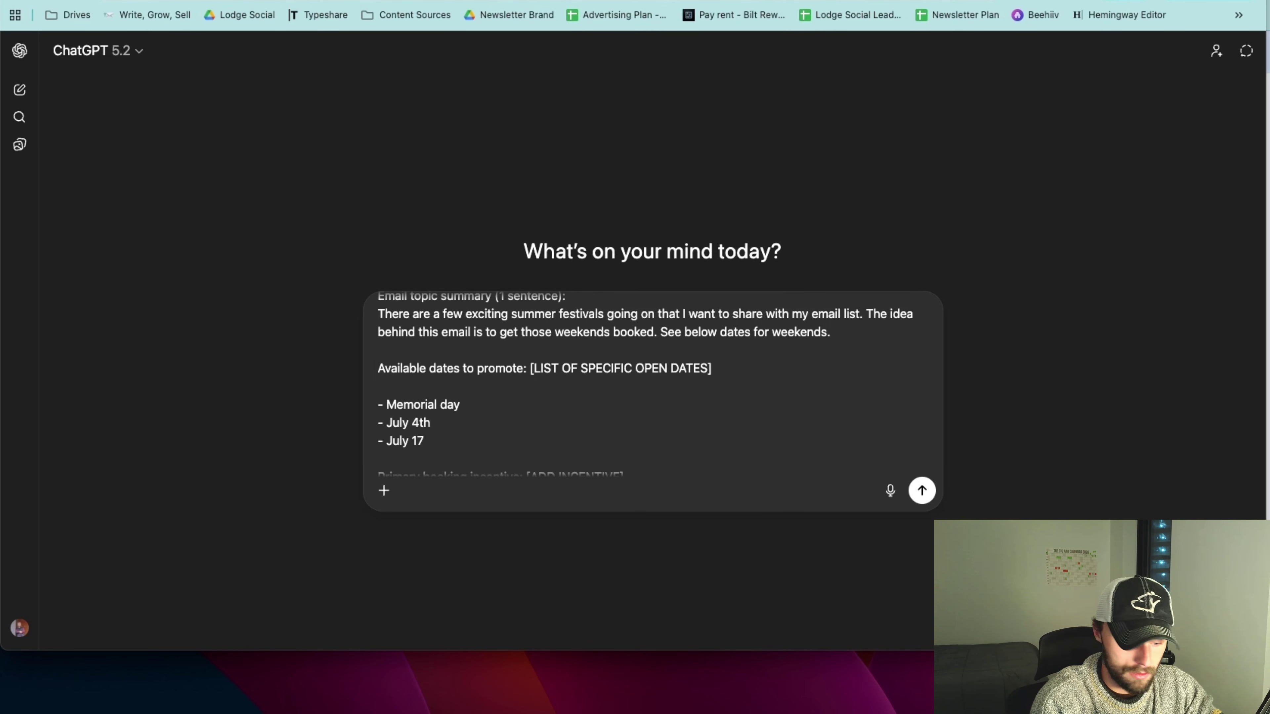
pyautogui.press('Return')
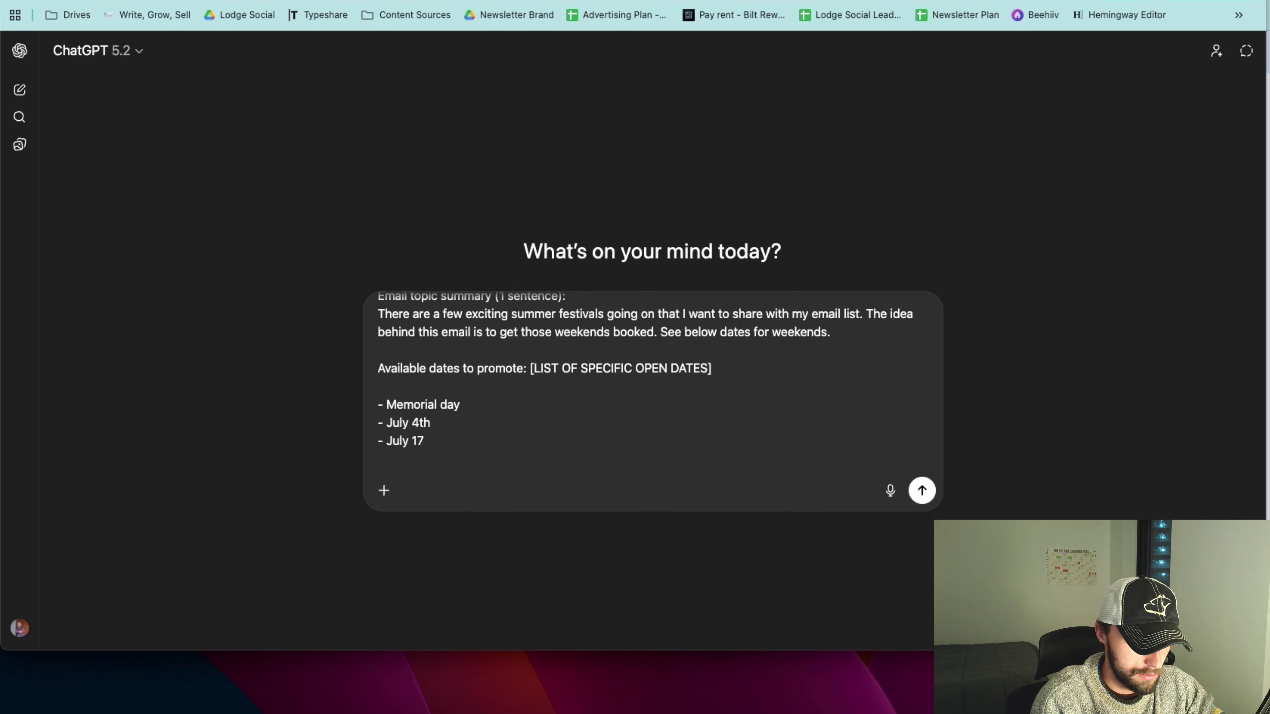
pyautogui.write('-August ')
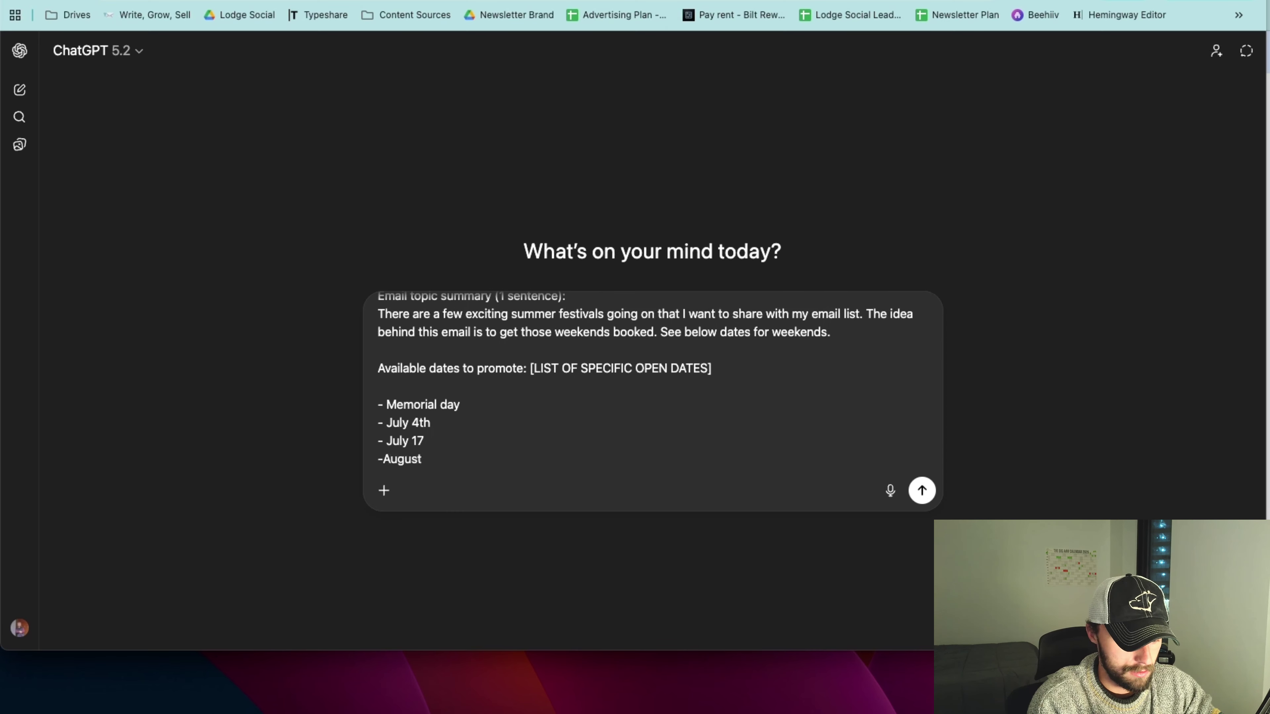
pyautogui.write('1-3')
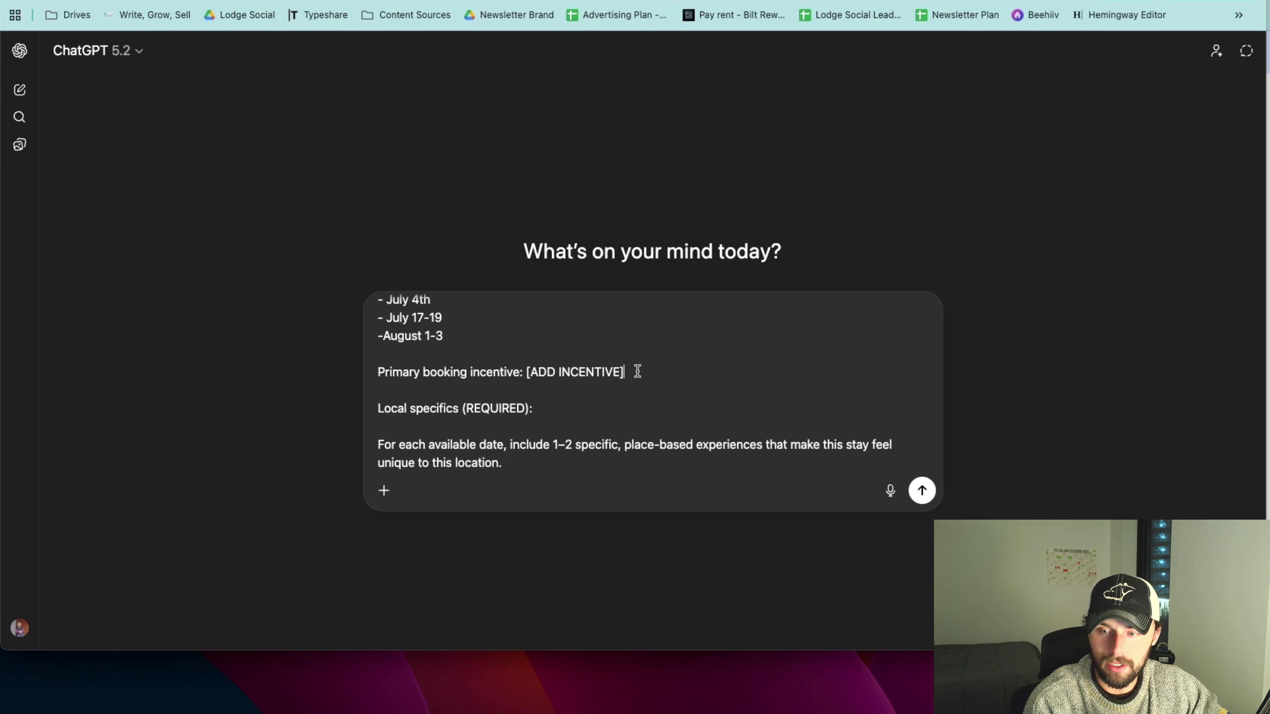
# Add "Book now before we raise our summer rates" on its own line below the primary booking incentive.
pyautogui.click(638, 372)
pyautogui.press('Return')
pyautogui.press('Return')
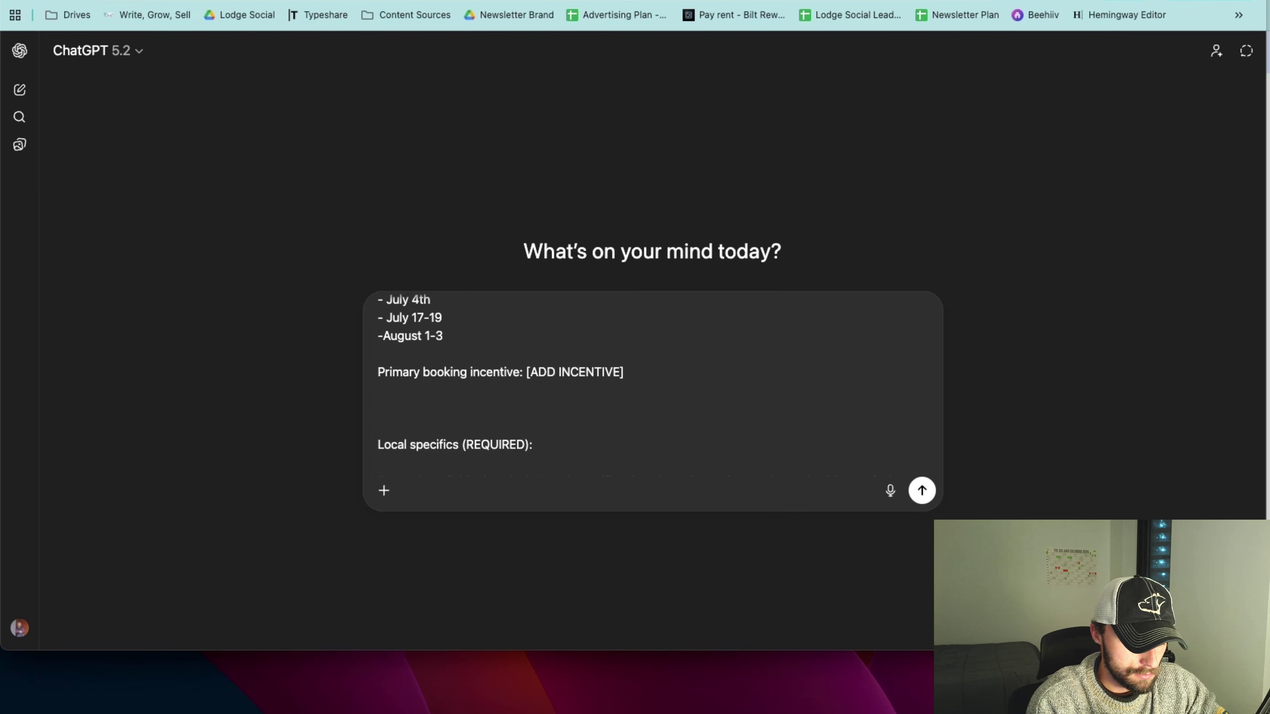
pyautogui.write('Book now')
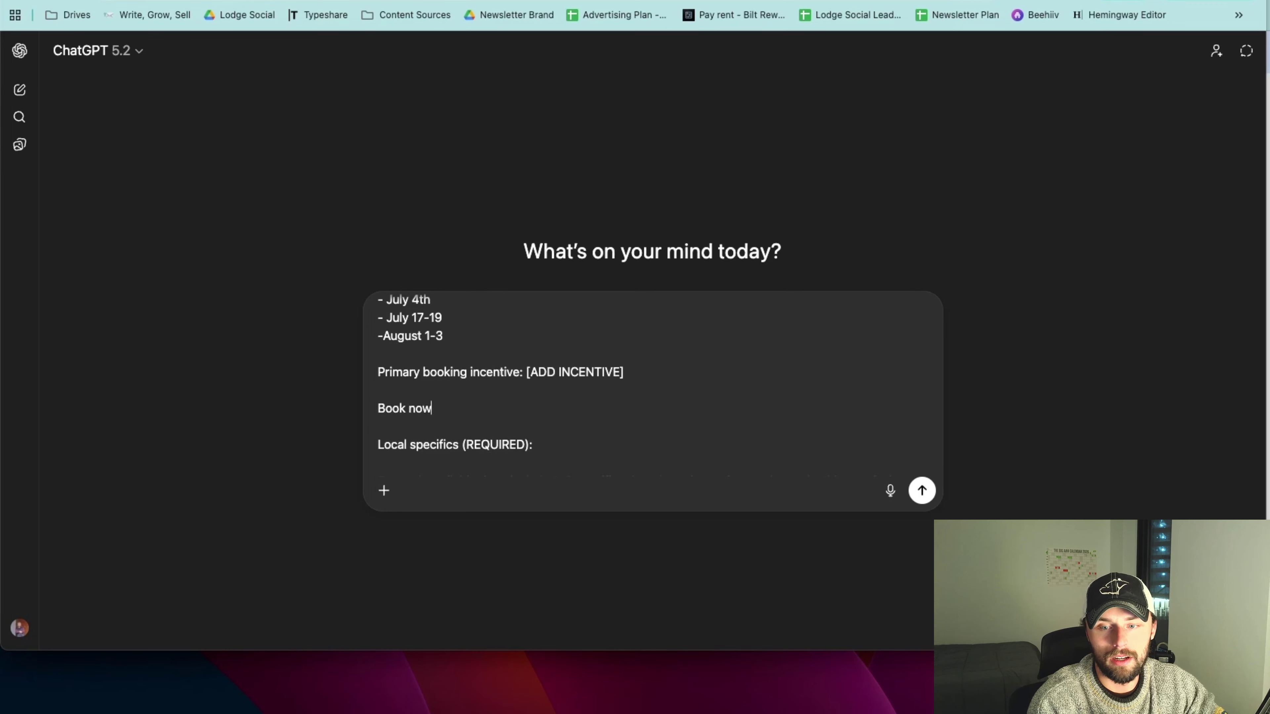
pyautogui.write(' be')
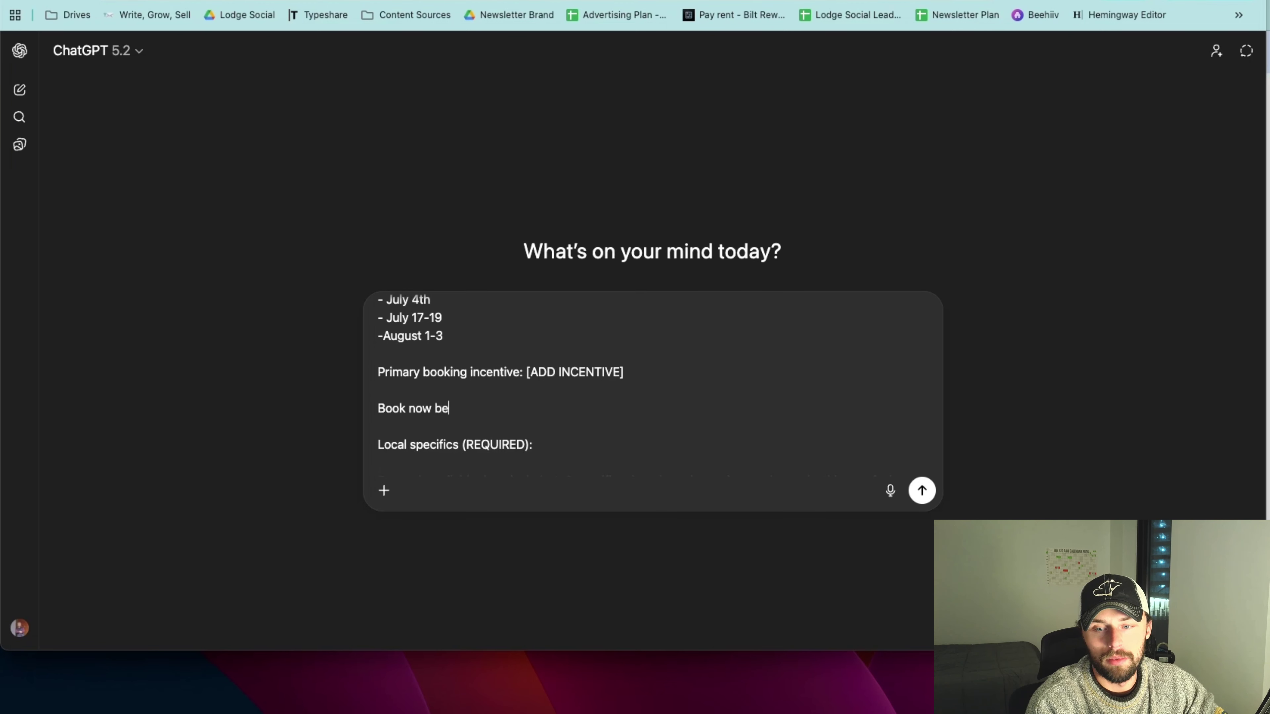
pyautogui.write('fore we rai')
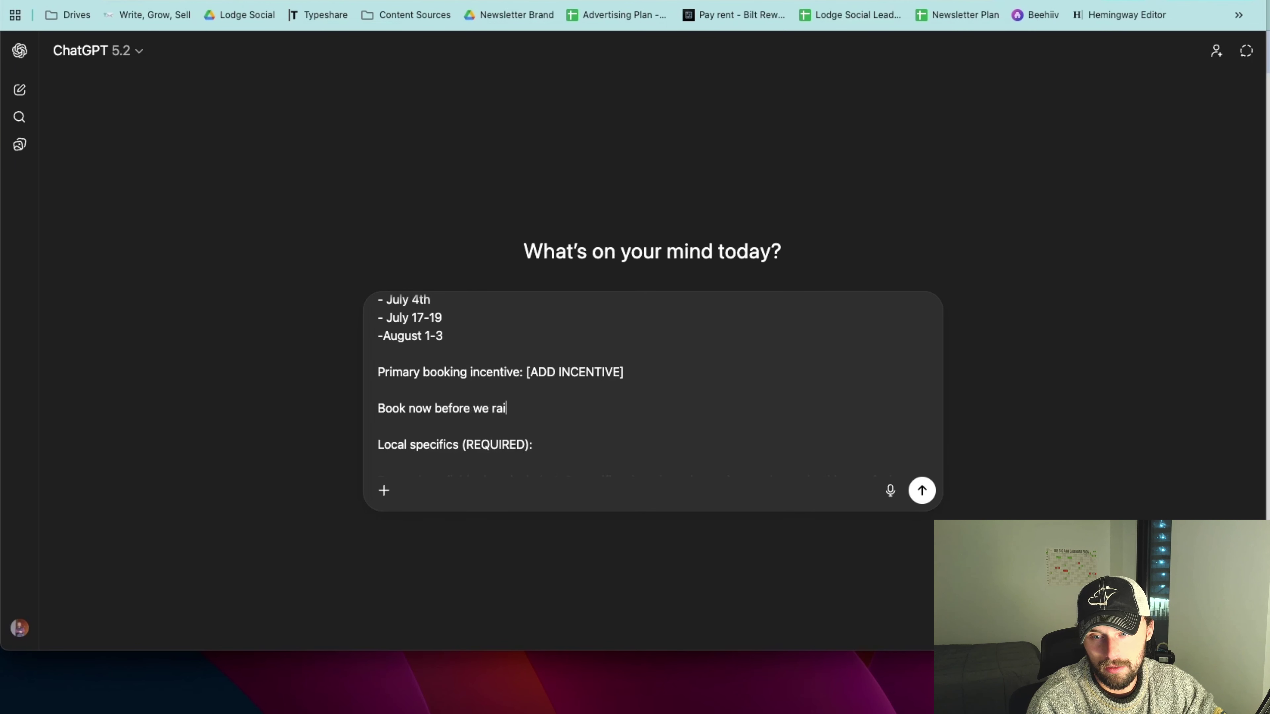
pyautogui.write('se our summe r')
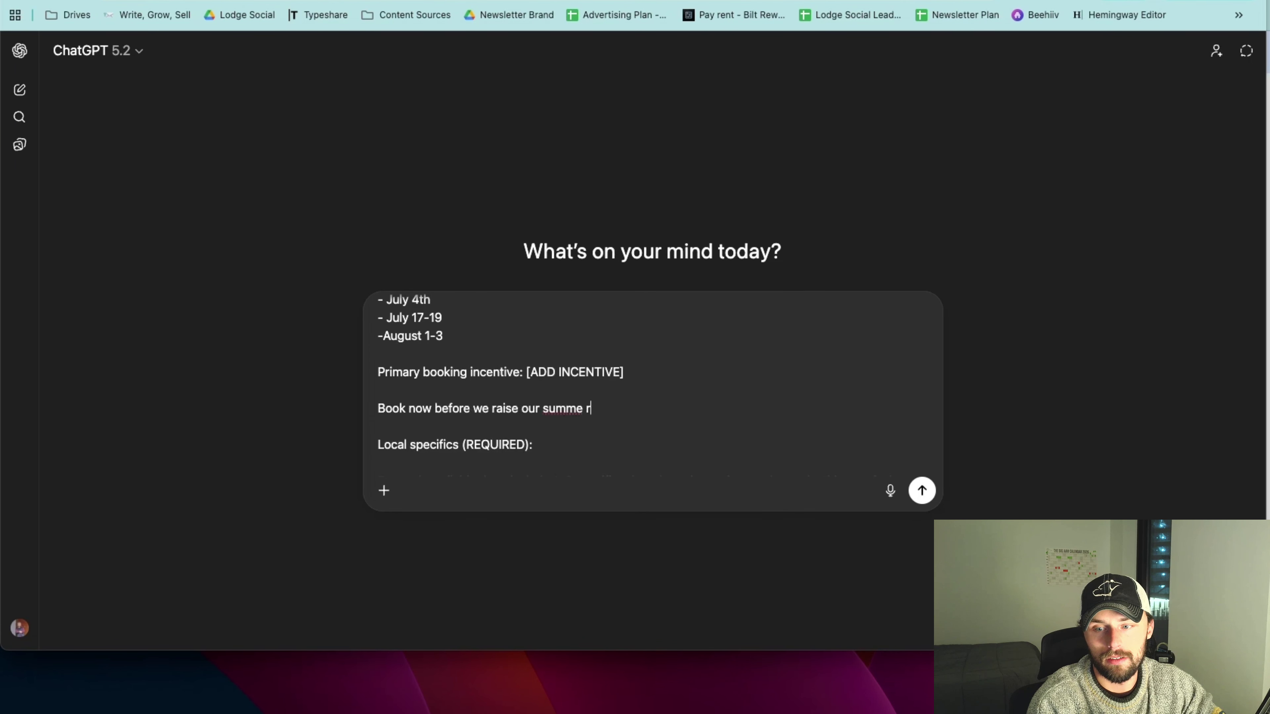
pyautogui.write(' rates')
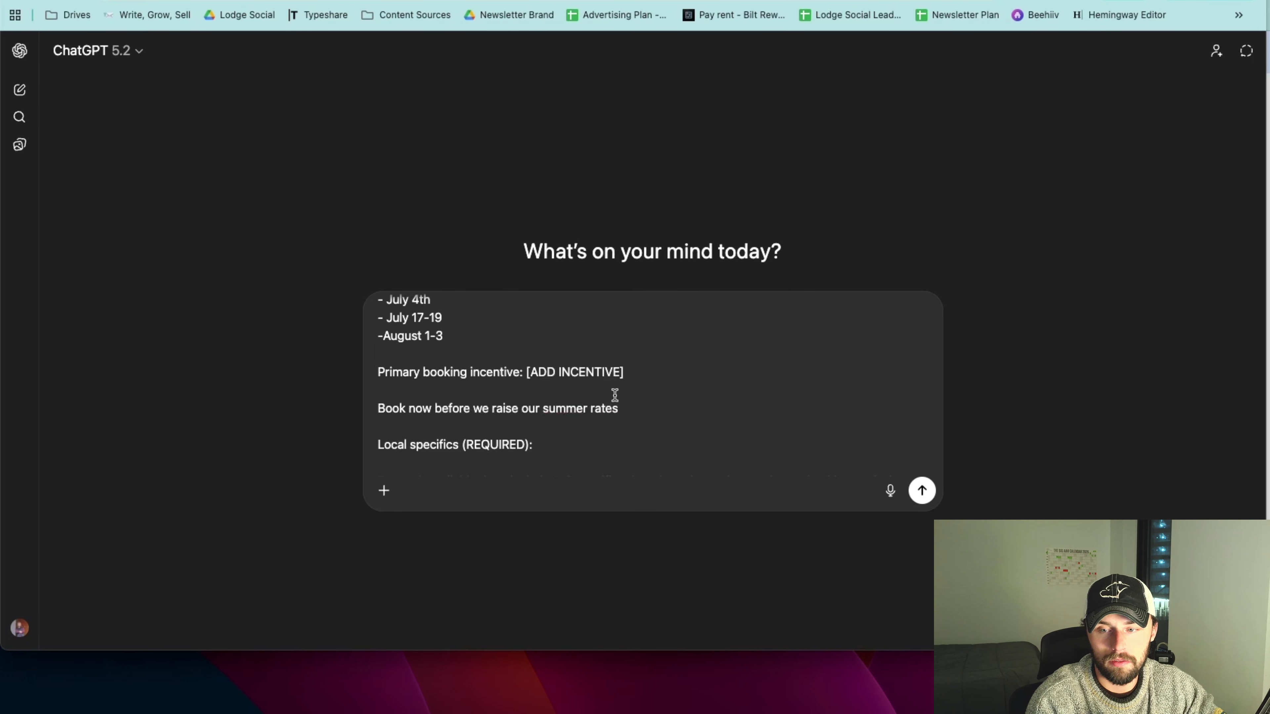
# Replace the booking CTA placeholder in the prompt with "Book now before these dates are gone".
pyautogui.scroll(-1, 615, 396)
pyautogui.scroll(-3, 615, 396)
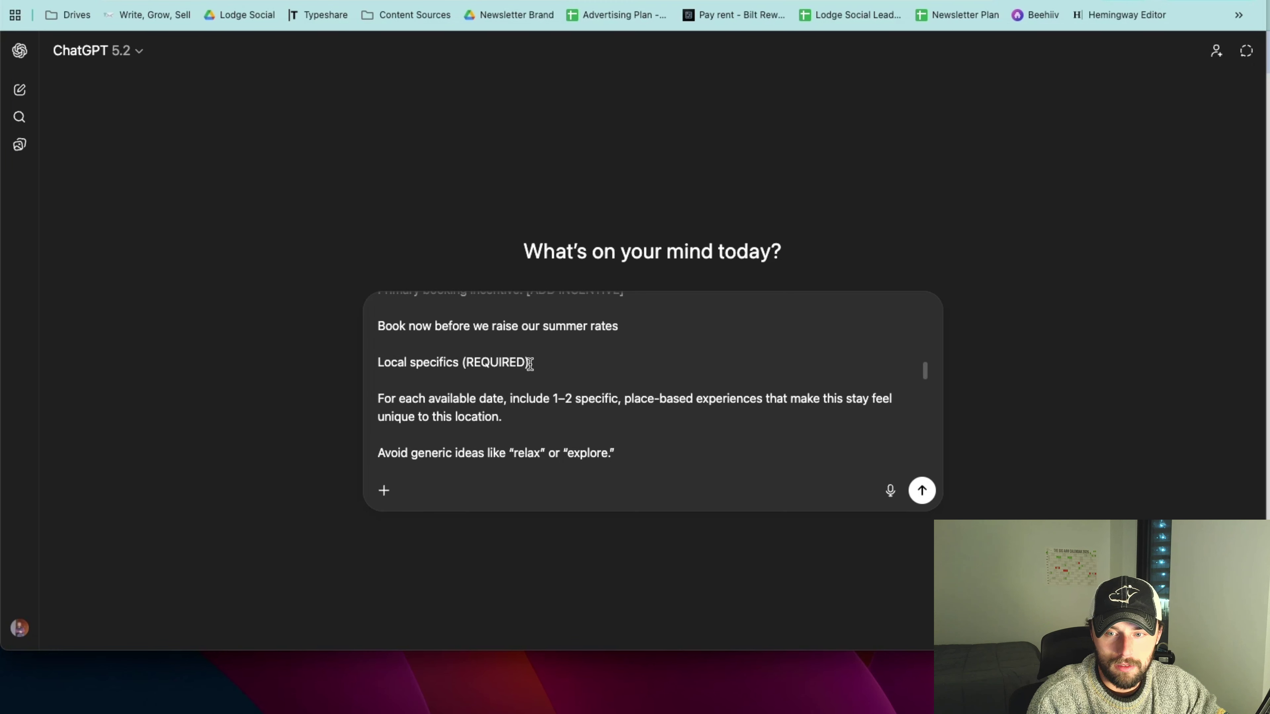
pyautogui.scroll(-2, 468, 377)
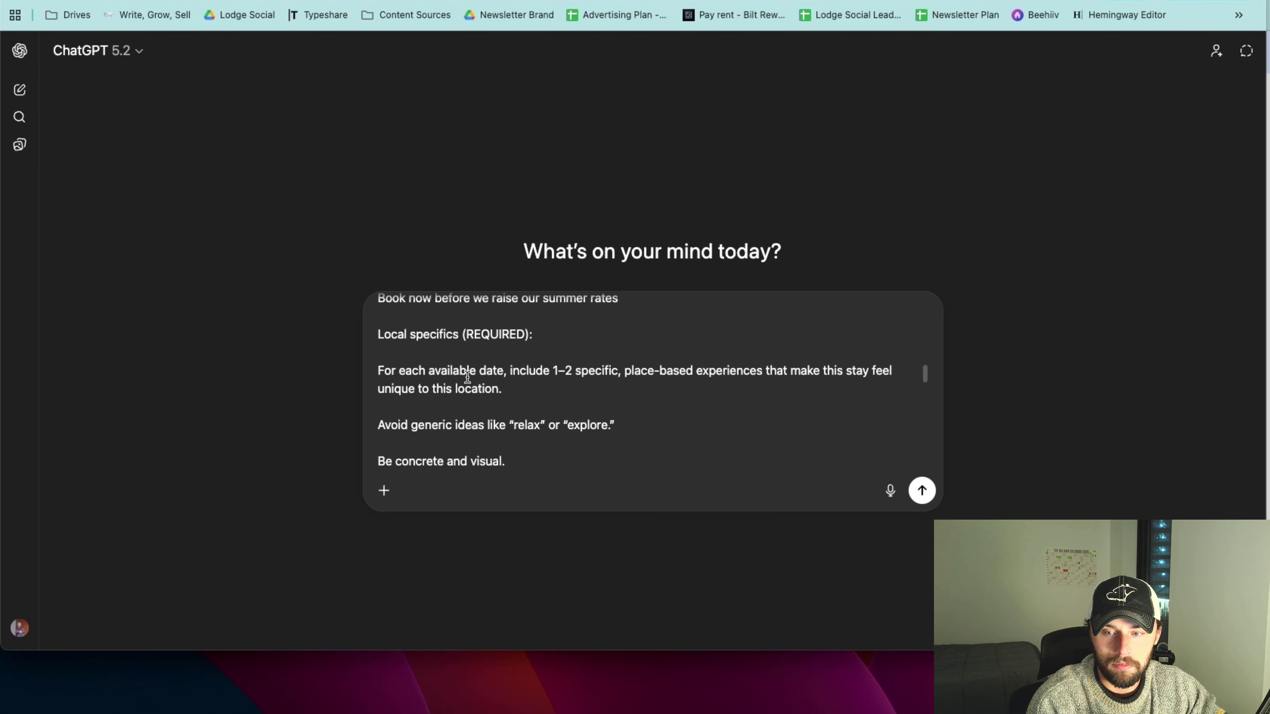
pyautogui.scroll(2, 468, 377)
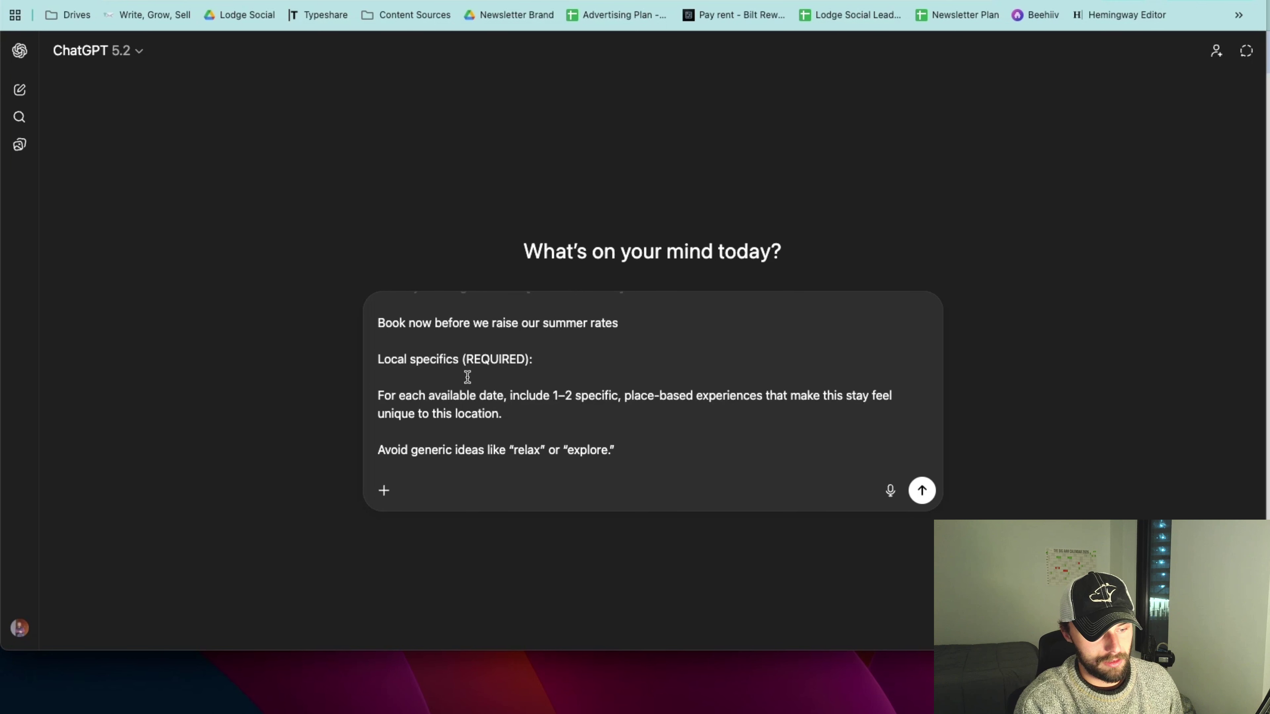
pyautogui.scroll(-8, 467, 377)
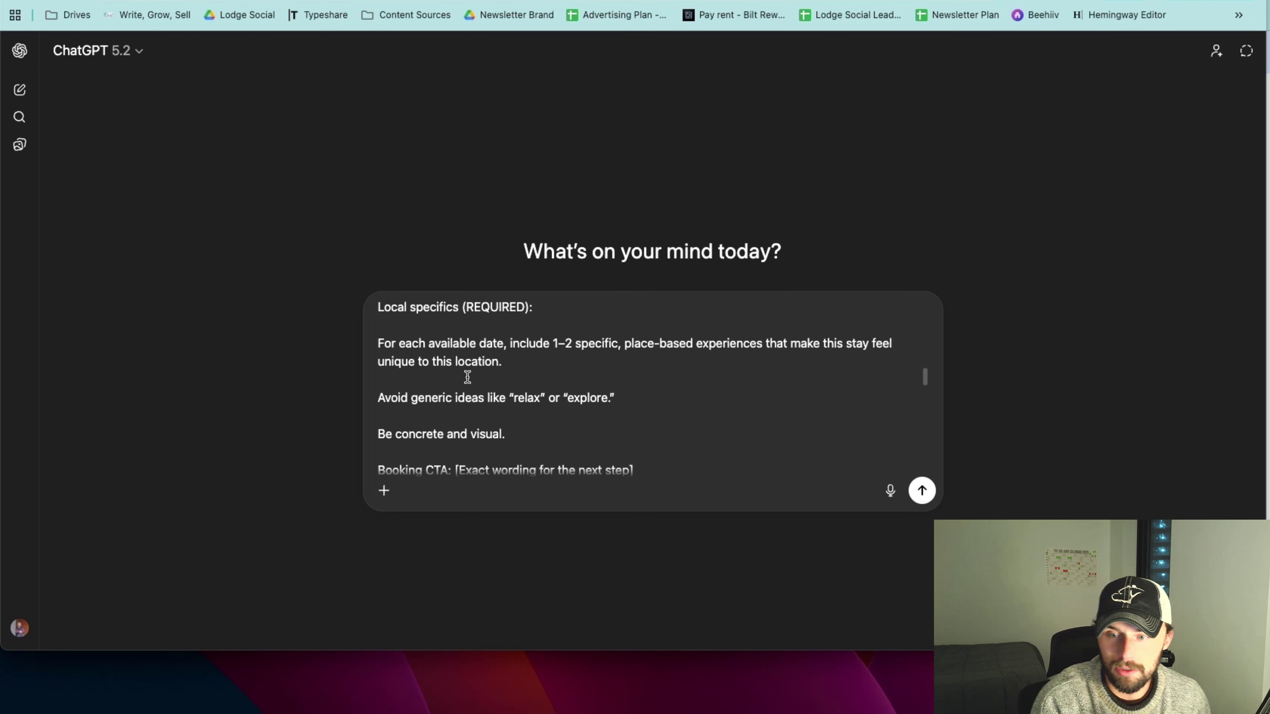
pyautogui.scroll(5, 468, 378)
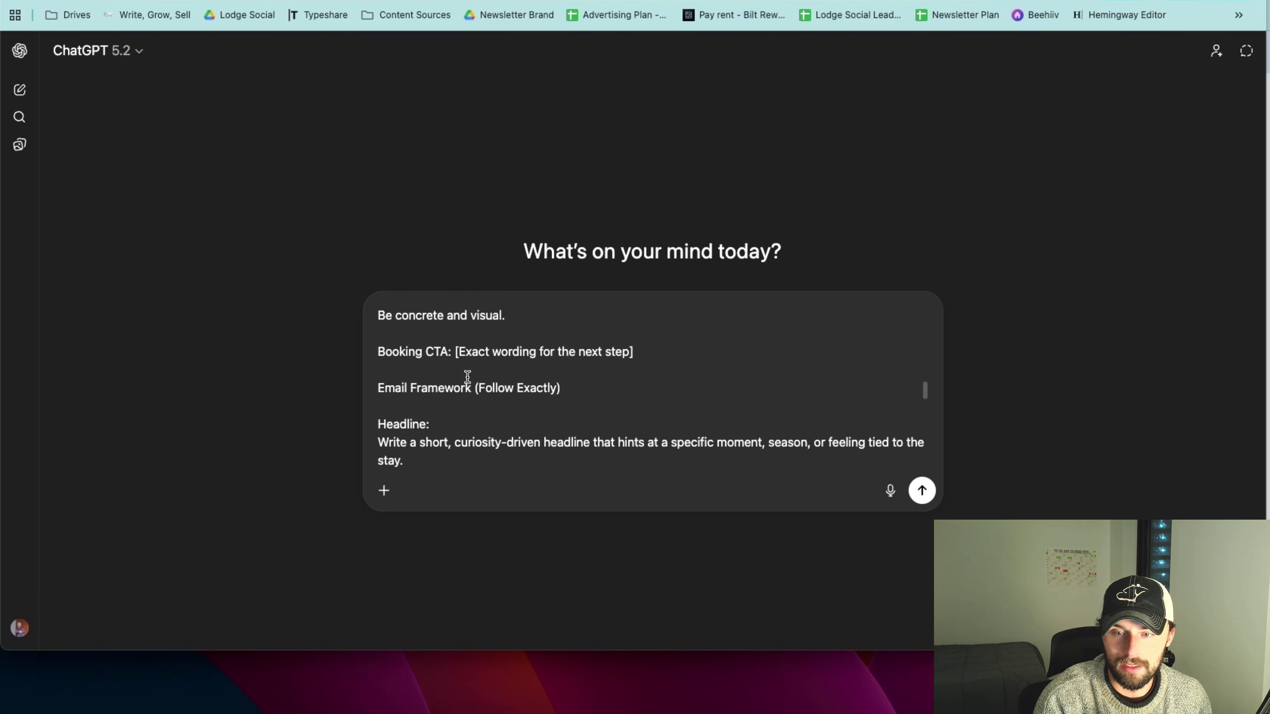
pyautogui.scroll(-3, 461, 327)
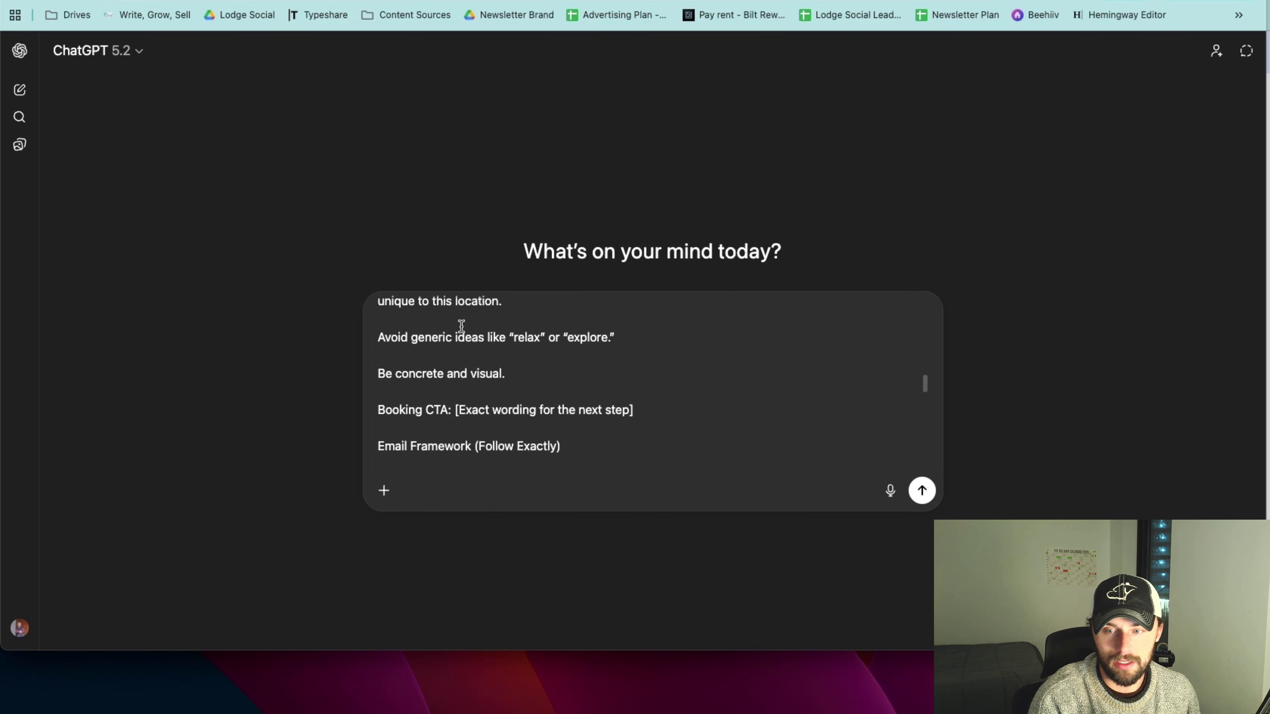
pyautogui.moveTo(455, 382); pyautogui.dragTo(635, 379)
pyautogui.write('Bo')
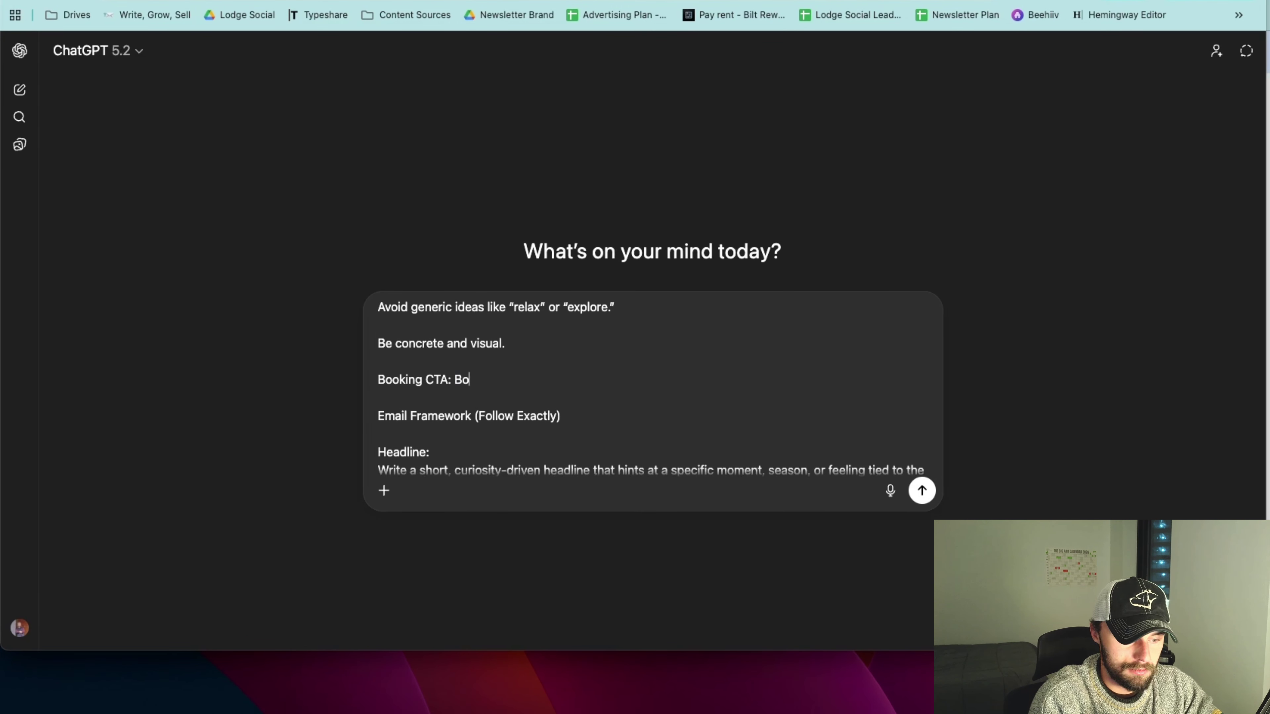
pyautogui.write('ok nwo b')
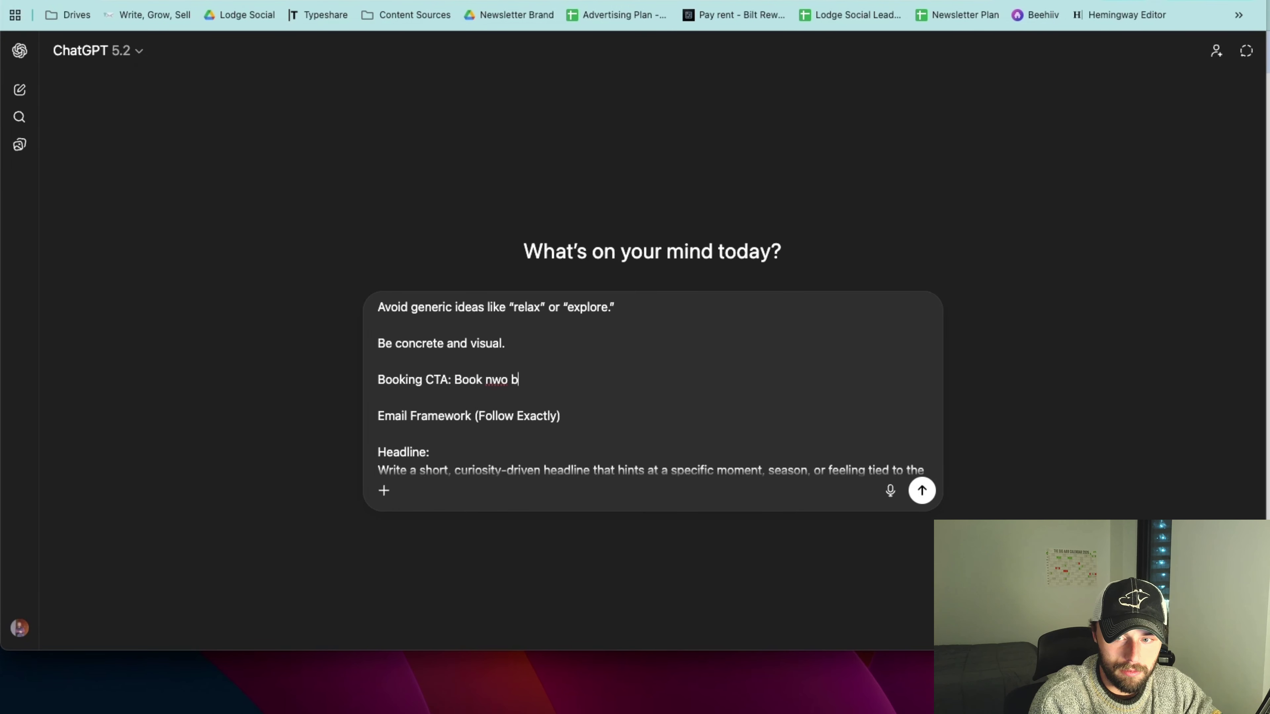
pyautogui.press('BackSpace')
pyautogui.press('BackSpace')
pyautogui.press('BackSpace')
pyautogui.press('BackSpace')
pyautogui.write('ow beo')
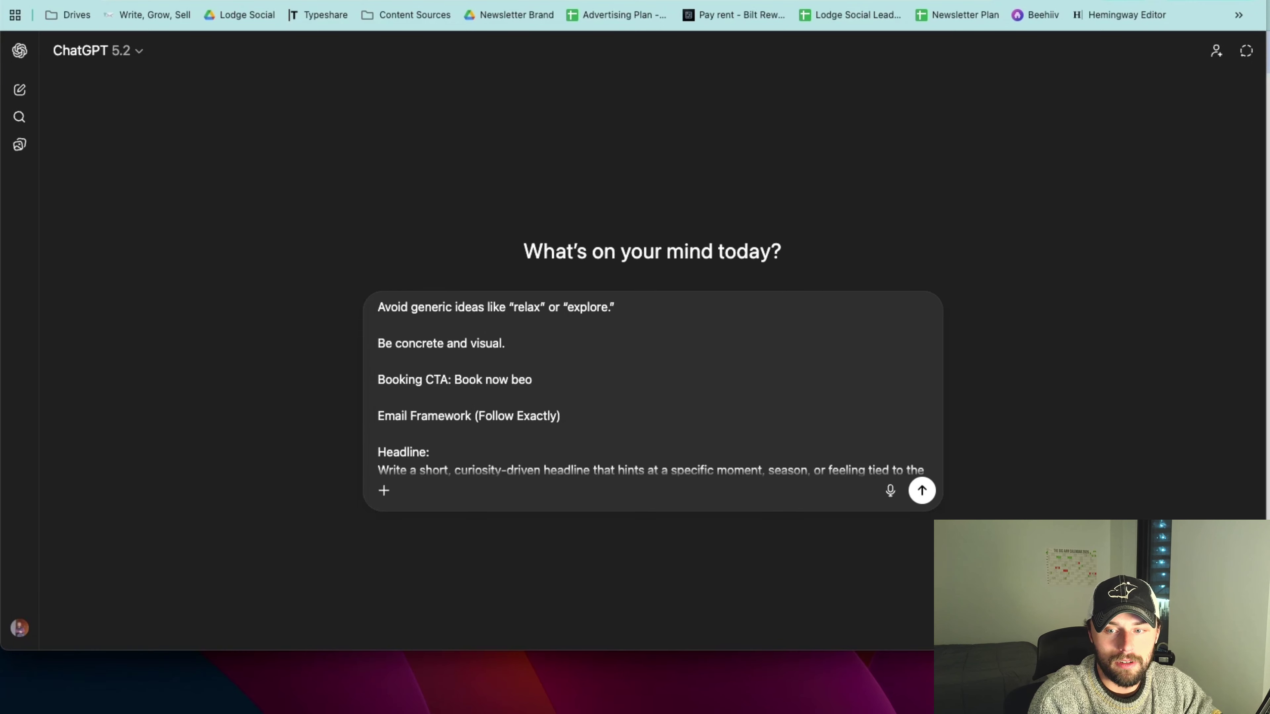
pyautogui.press('BackSpace')
pyautogui.write('fore these dates')
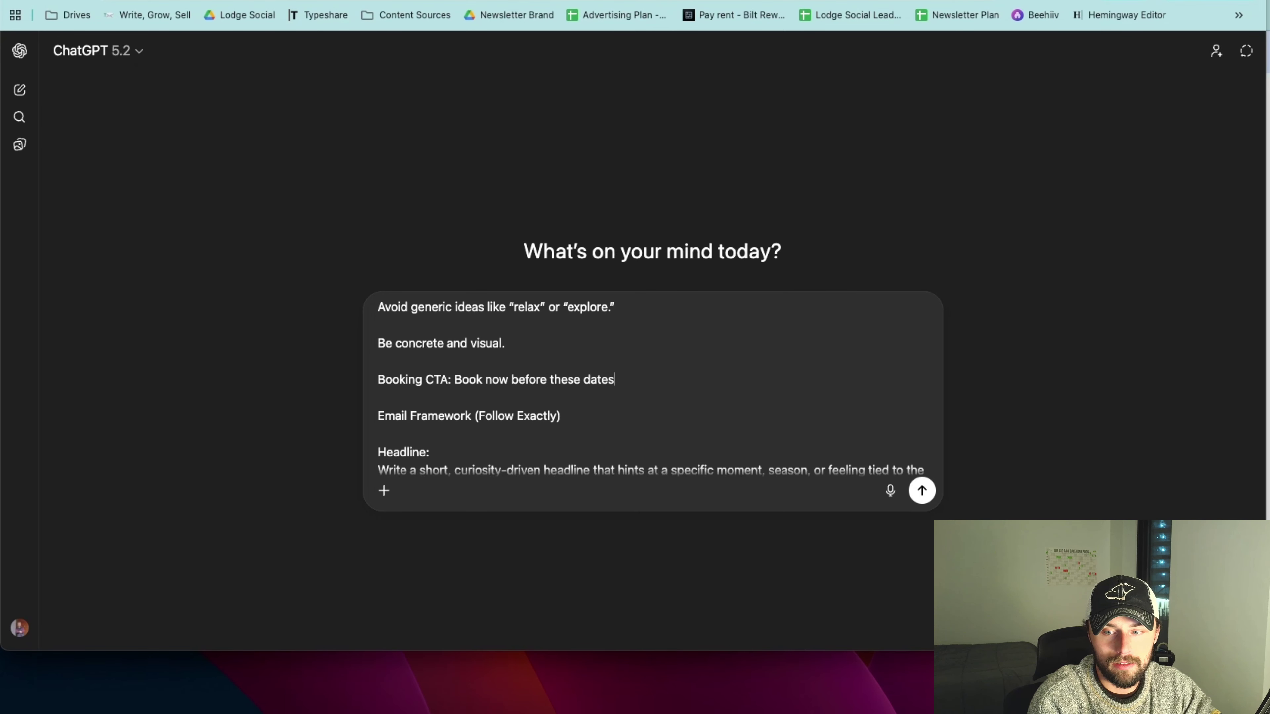
pyautogui.write(' are gone')
# Review the remaining email framework instructions through the end of the prompt and submit it.
pyautogui.scroll(-1, 624, 419)
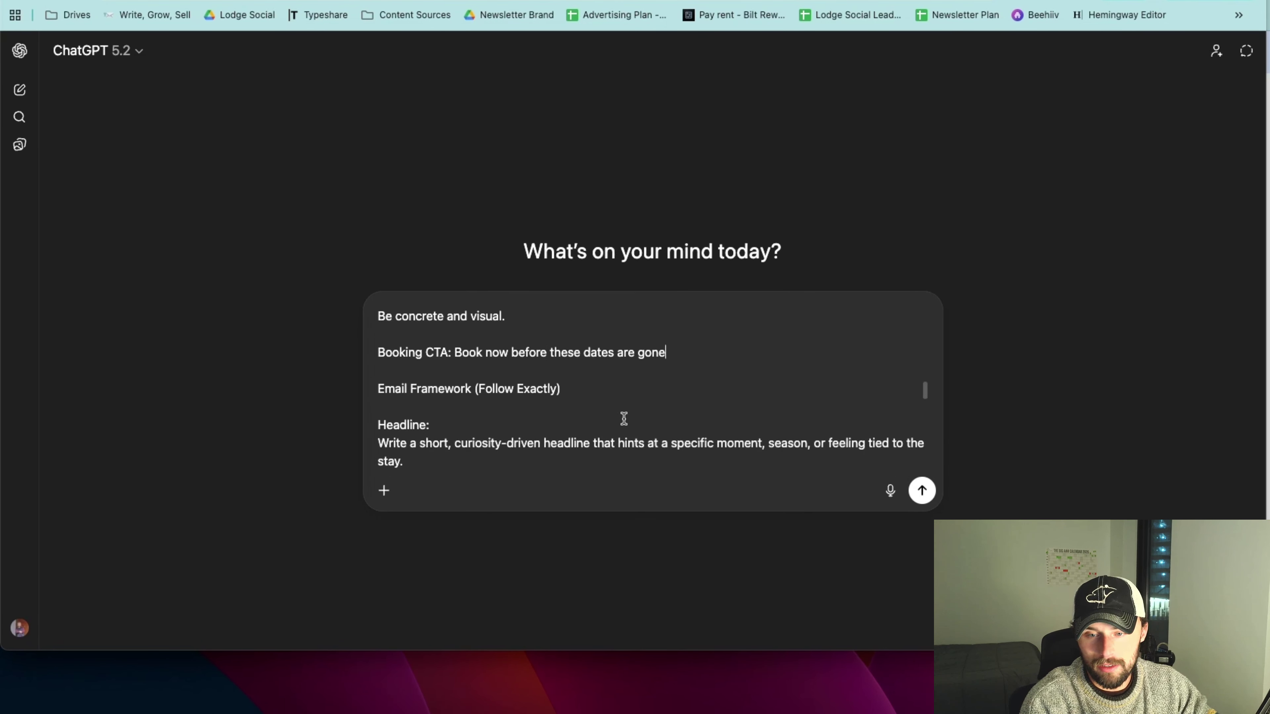
pyautogui.scroll(-10, 624, 419)
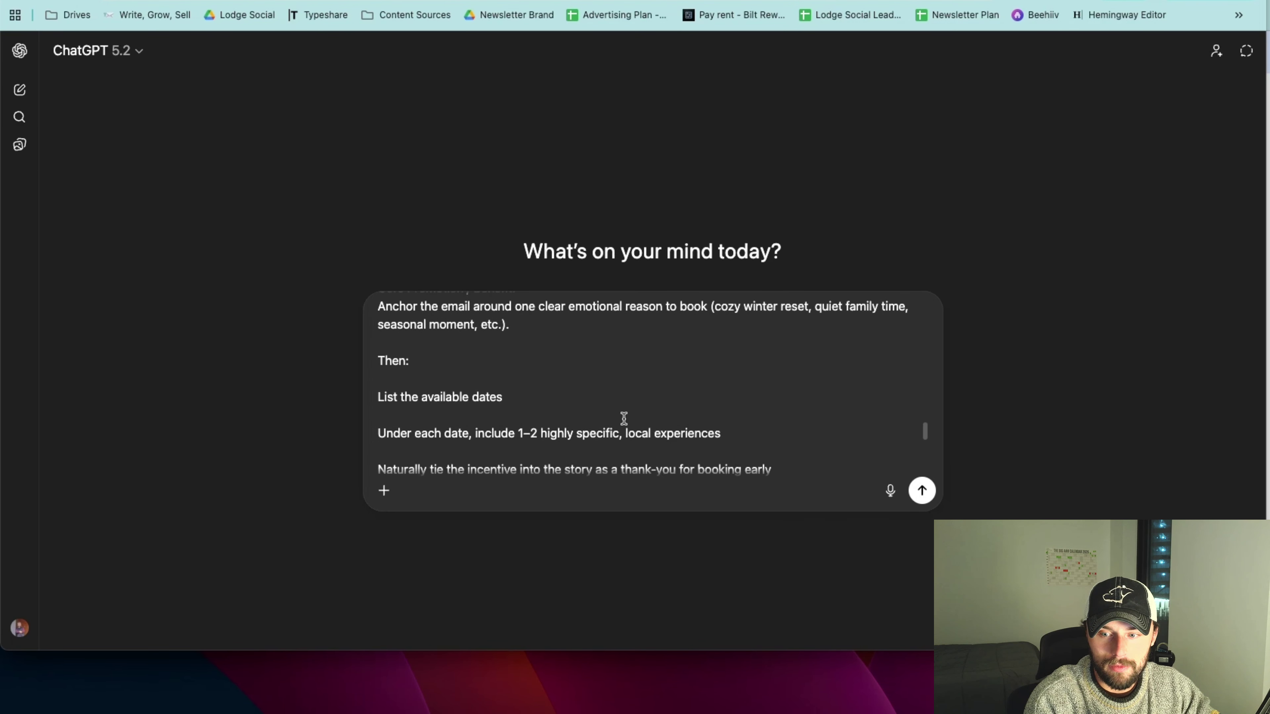
pyautogui.scroll(-10, 625, 419)
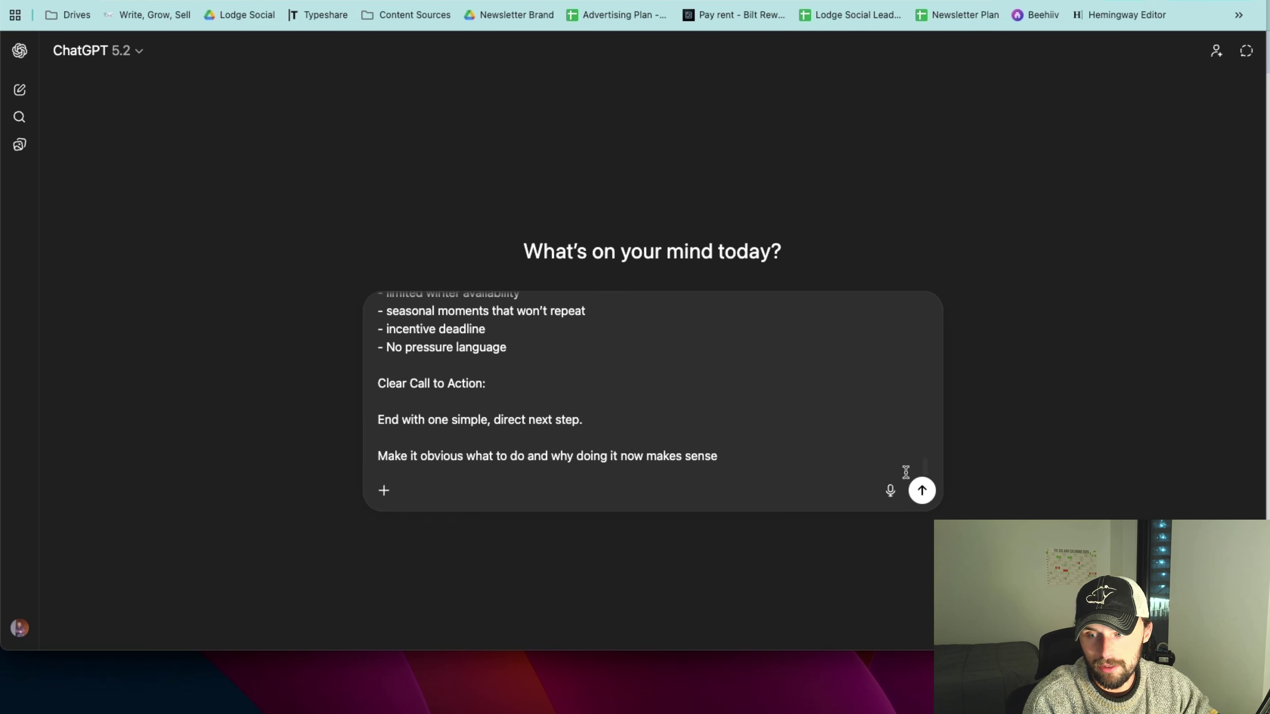
pyautogui.click(922, 489)
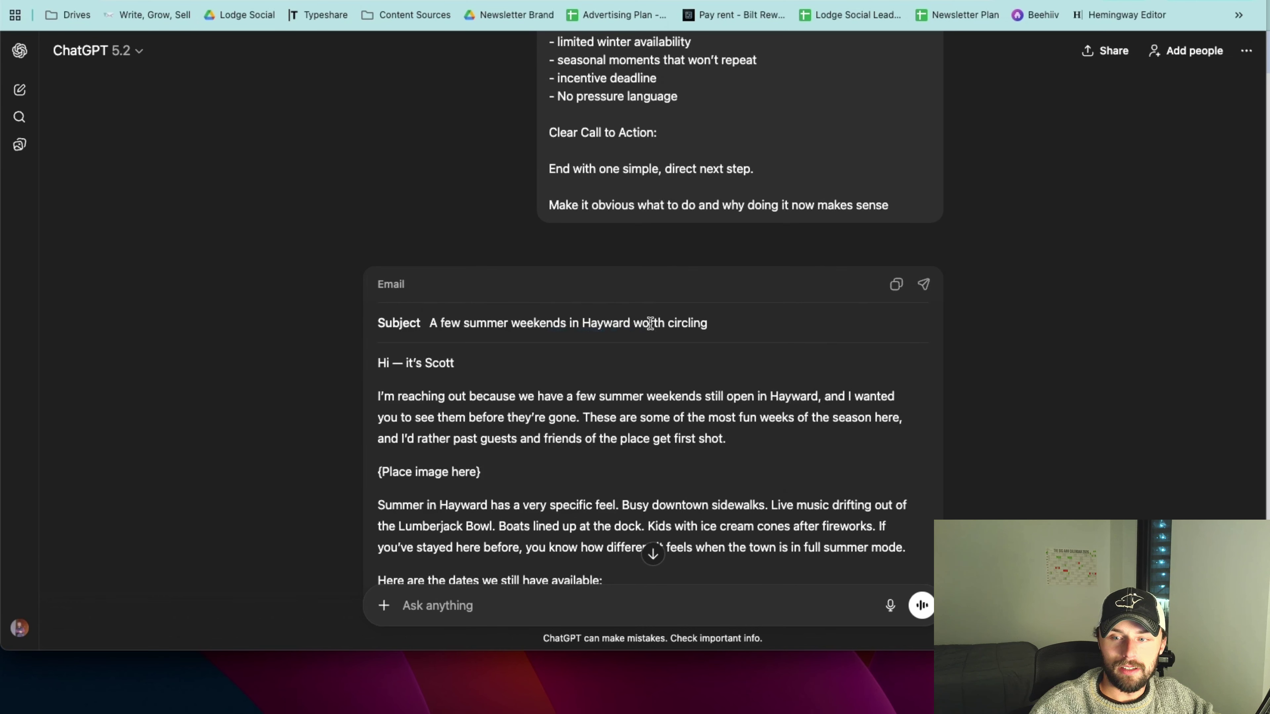
# Read through the generated email, checking its subject, opening, image placeholder, experiences per date, incentive and closing call to action.
pyautogui.scroll(-2, 595, 388)
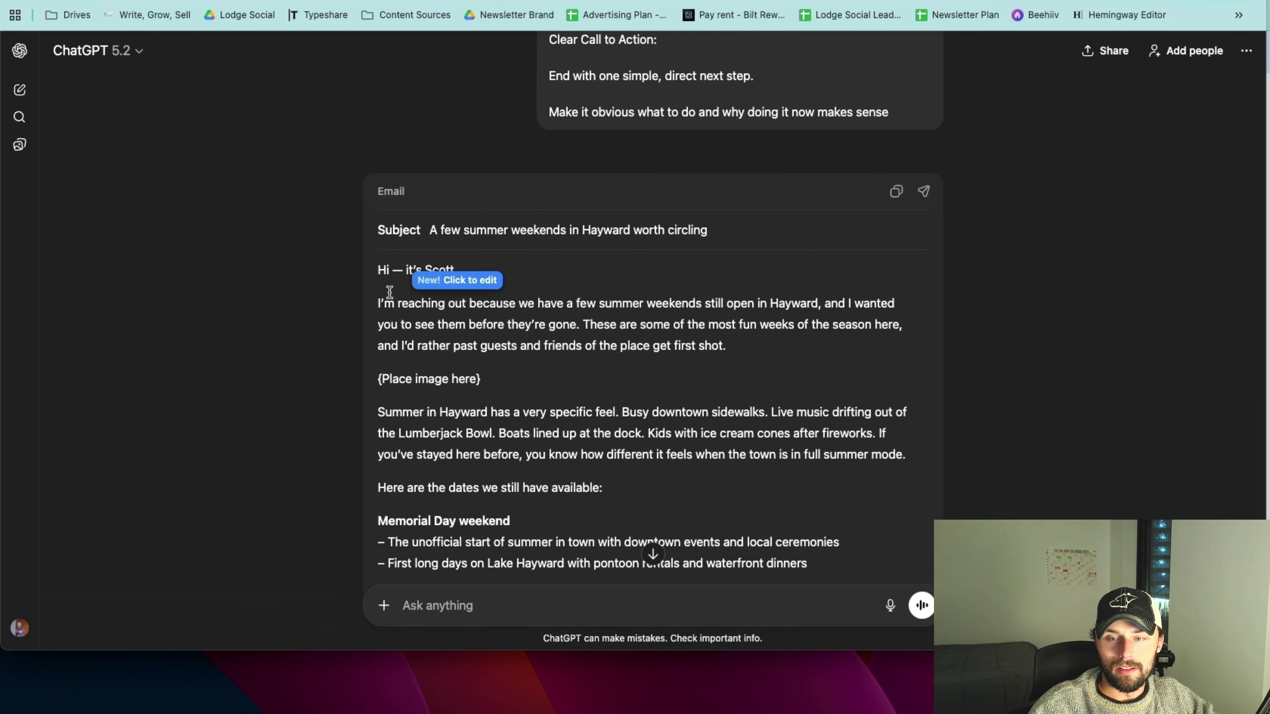
pyautogui.scroll(-1, 415, 346)
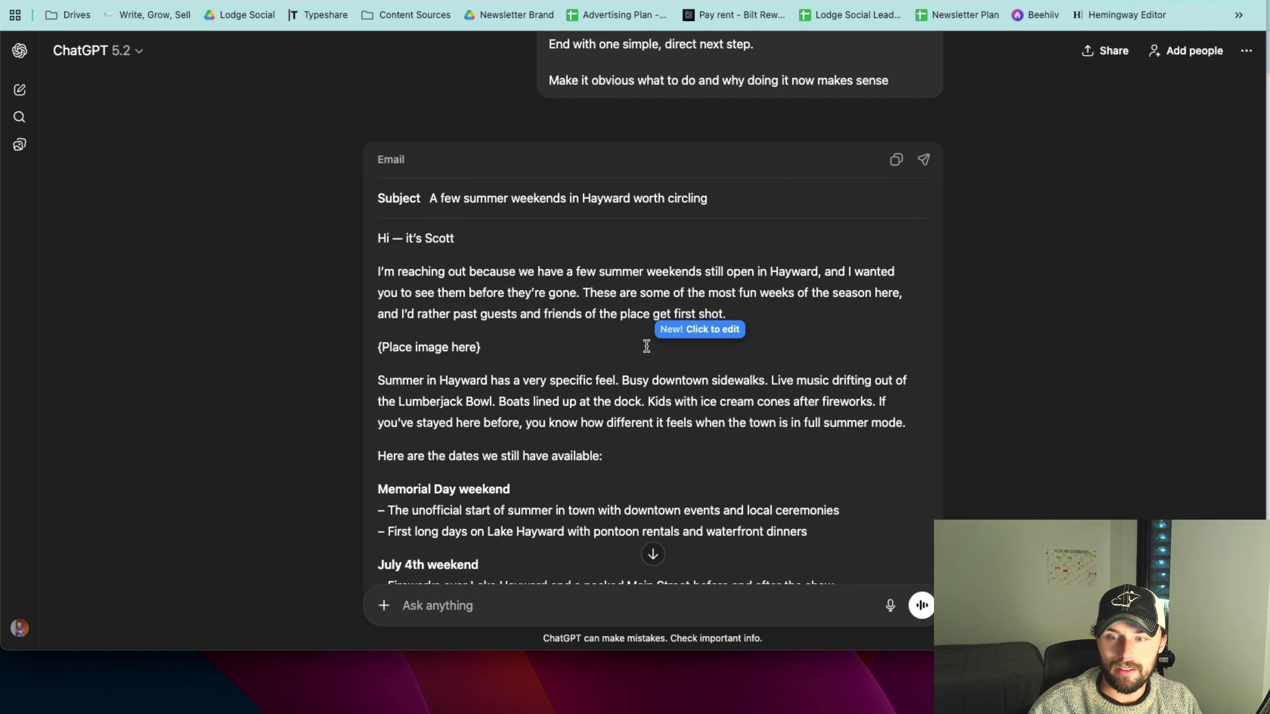
pyautogui.scroll(-1, 647, 346)
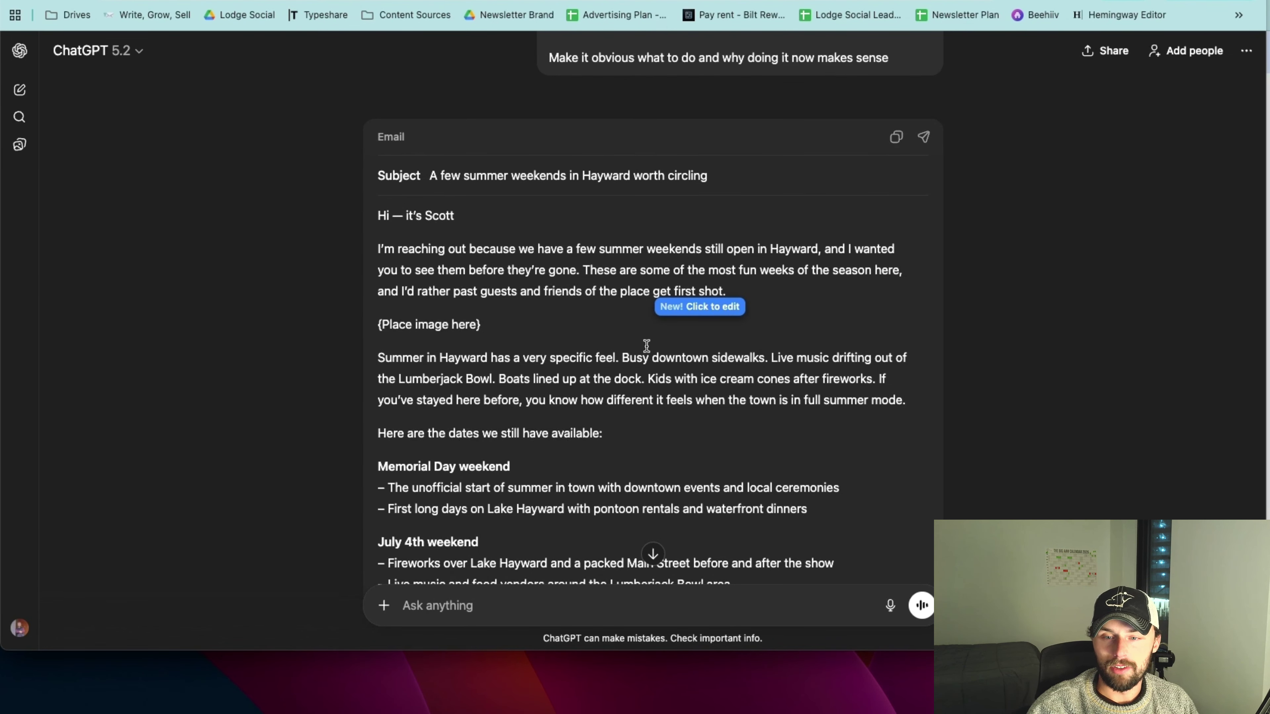
pyautogui.scroll(-3, 646, 346)
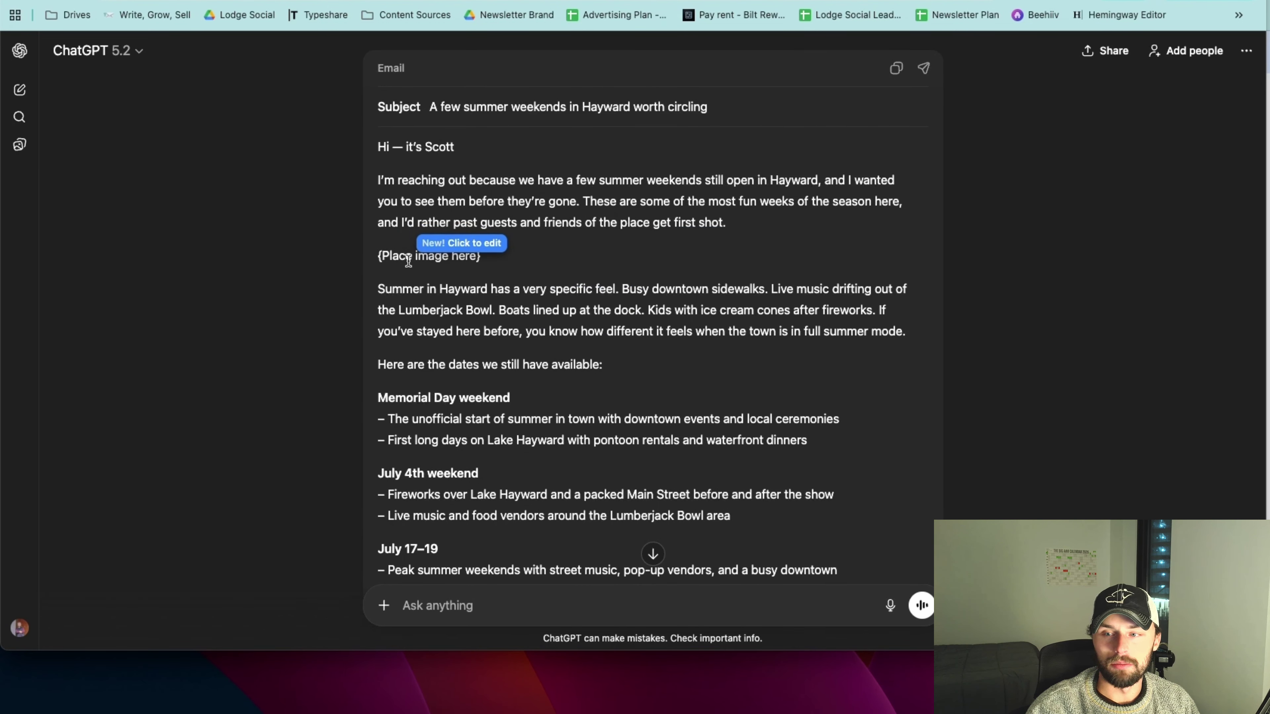
pyautogui.scroll(-2, 408, 261)
pyautogui.scroll(2, 405, 260)
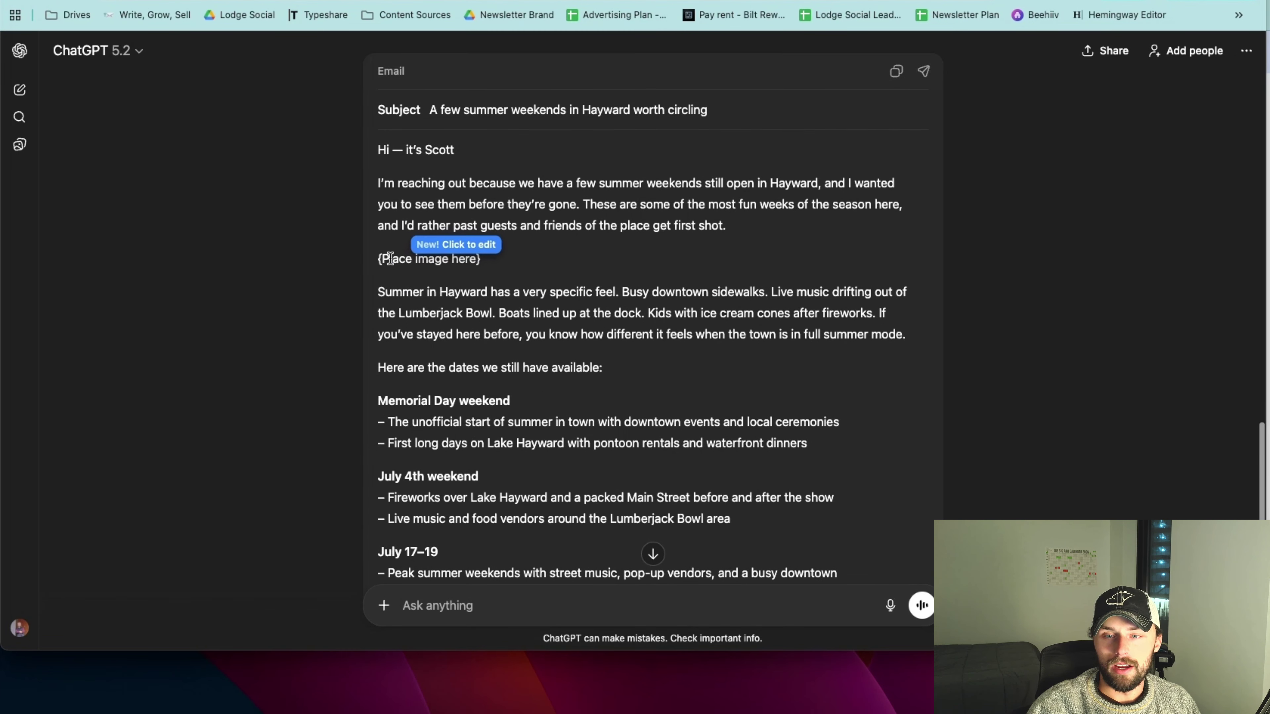
pyautogui.scroll(-2, 415, 265)
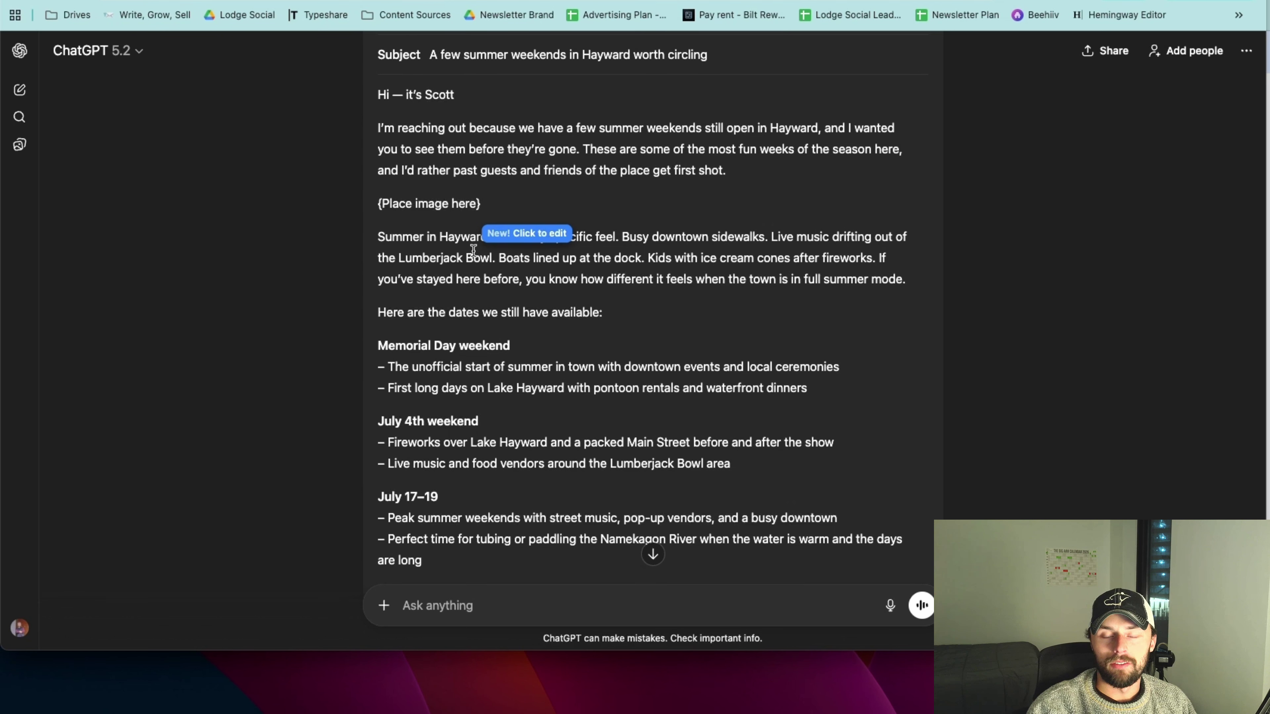
pyautogui.scroll(-1, 474, 250)
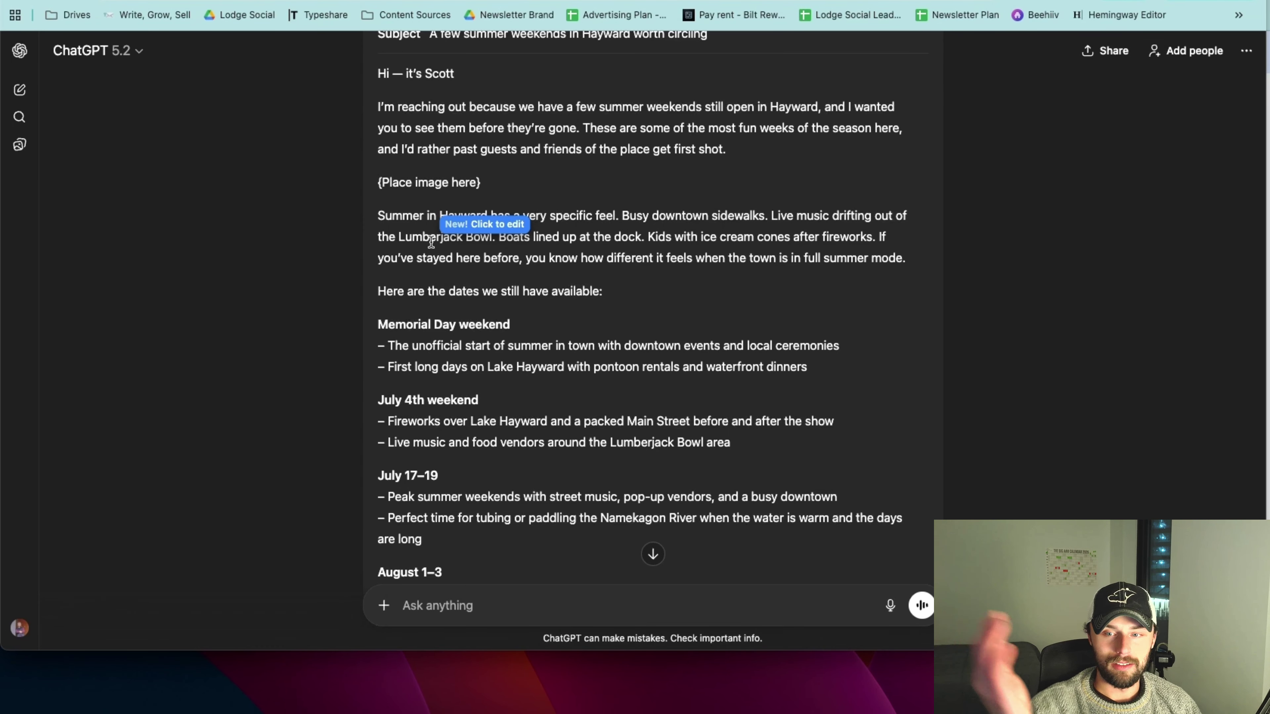
pyautogui.scroll(-3, 430, 242)
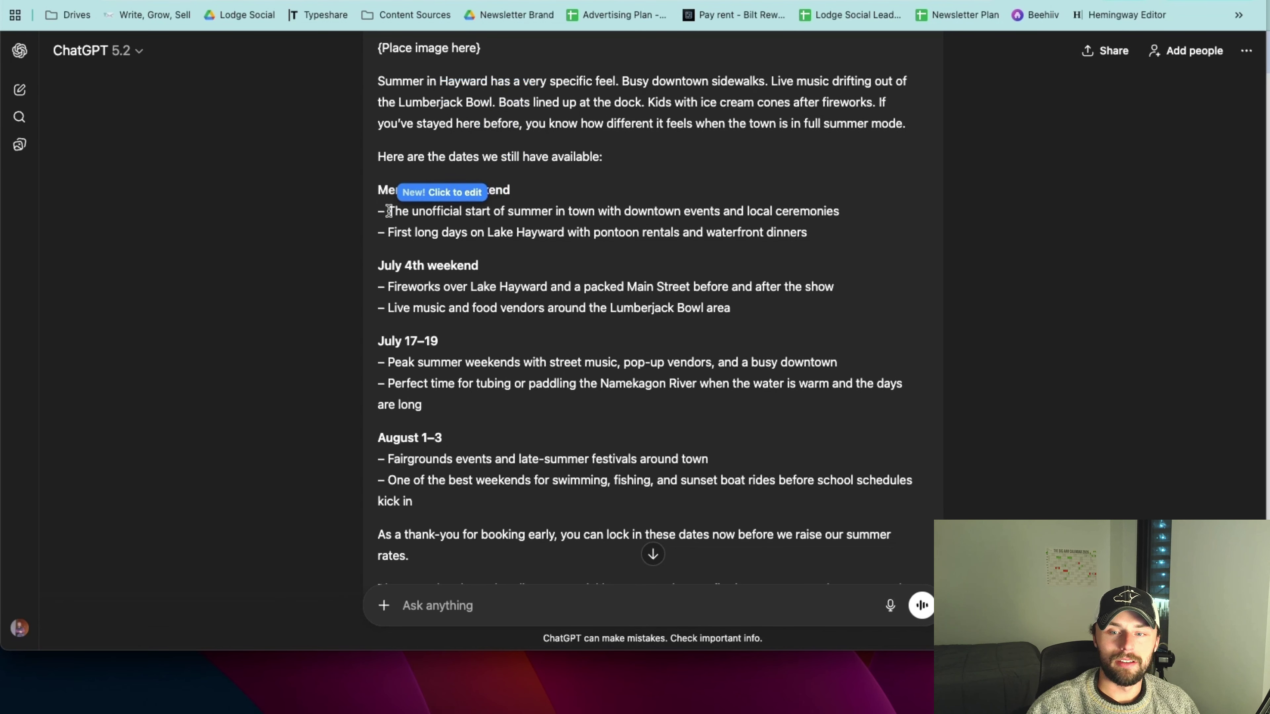
pyautogui.scroll(-1, 390, 220)
pyautogui.scroll(-4, 395, 256)
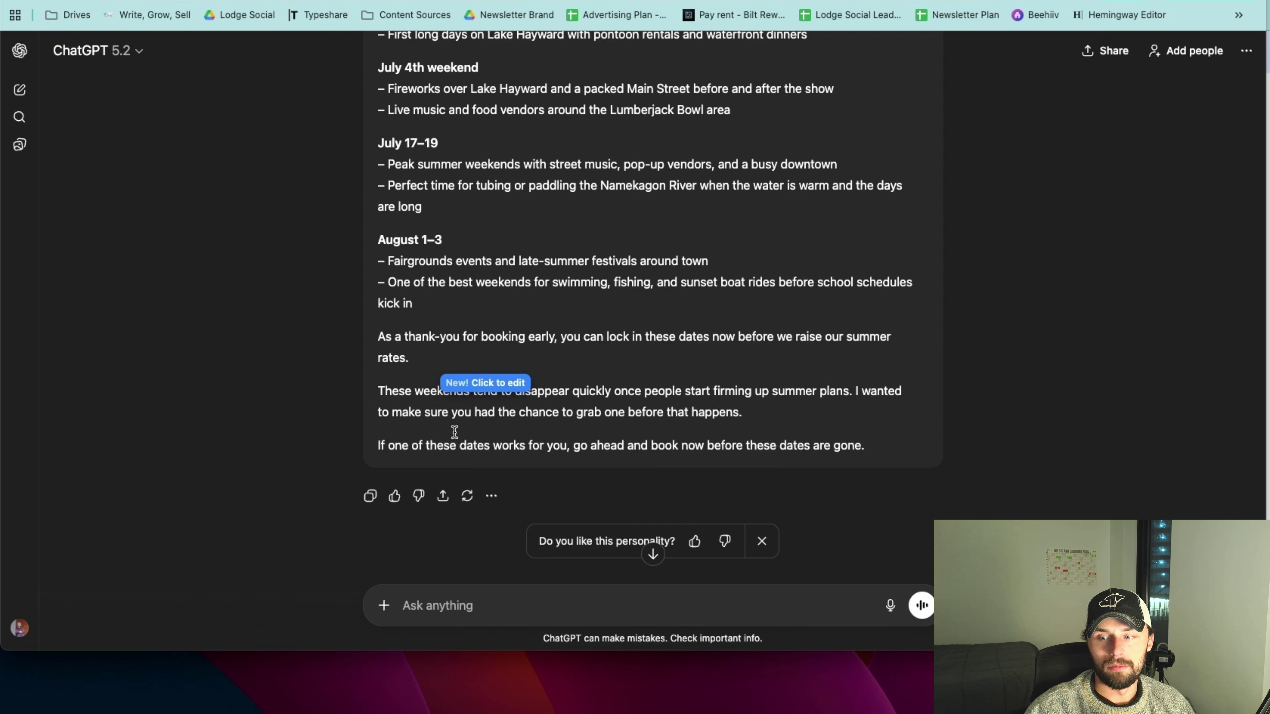
pyautogui.scroll(5, 454, 431)
pyautogui.scroll(5, 454, 432)
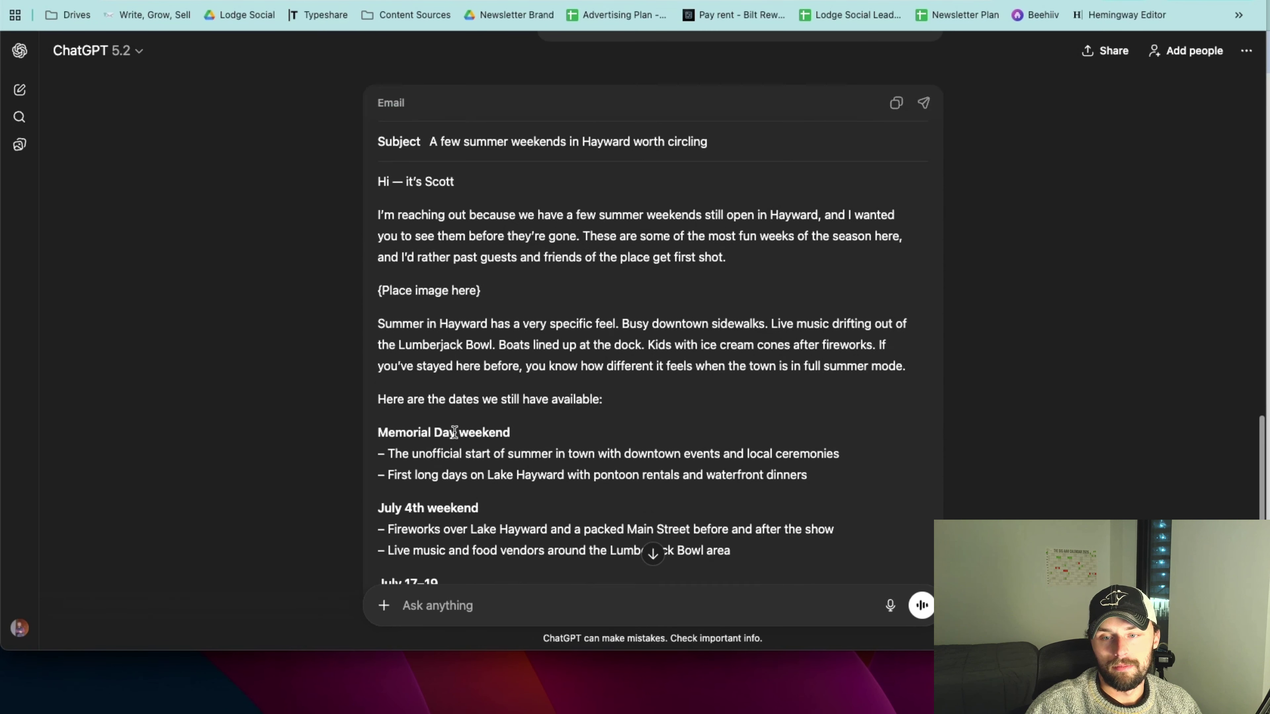
pyautogui.scroll(6, 454, 431)
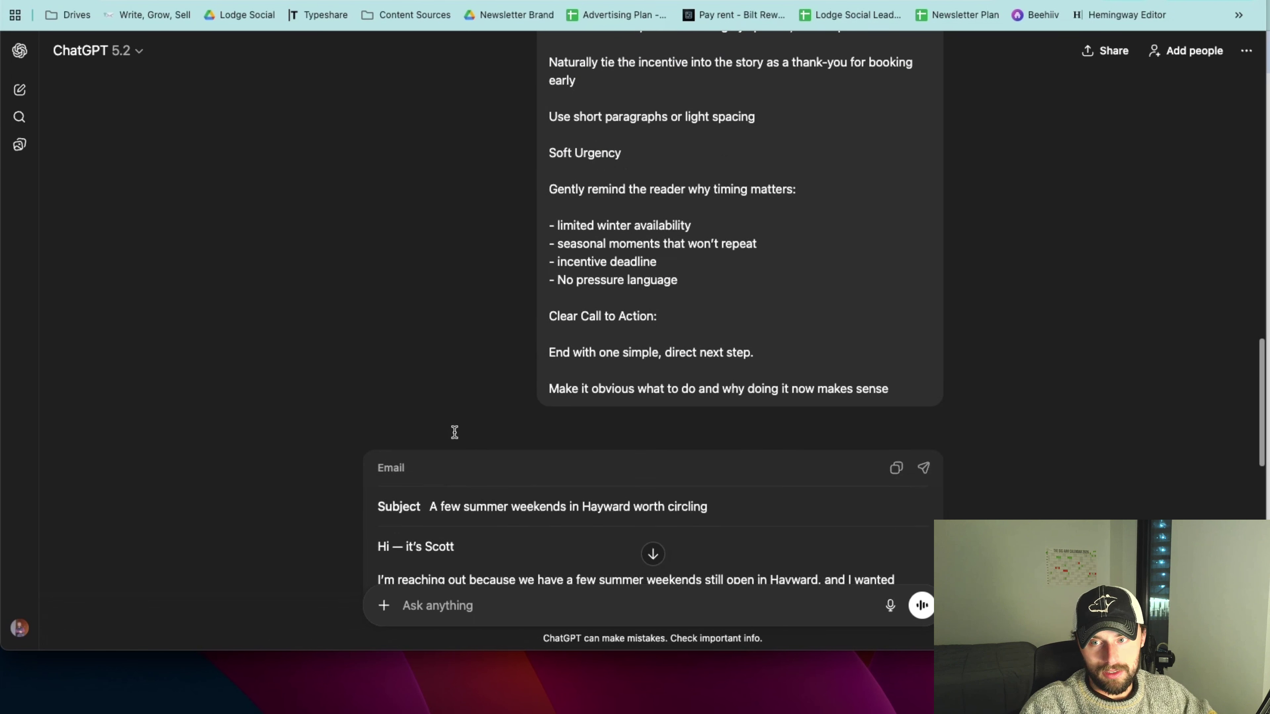
pyautogui.scroll(-3, 695, 398)
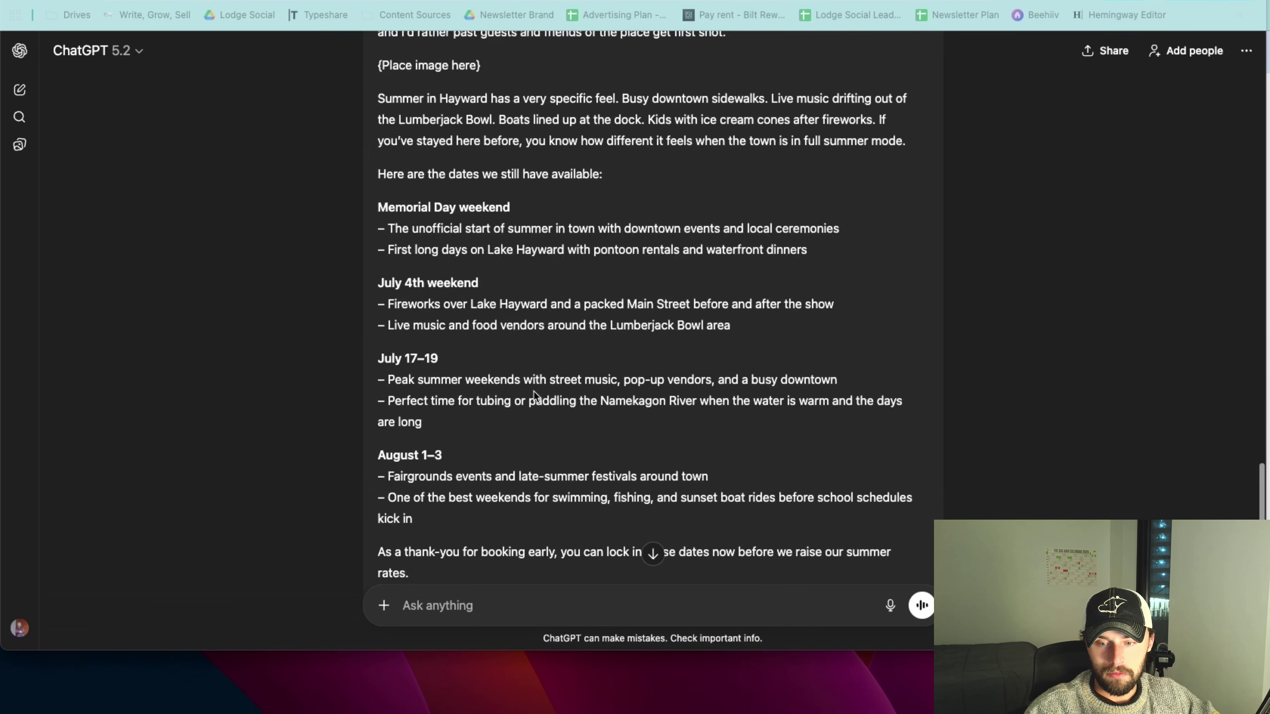
# Paste the blank email prompt template into the message box below the generated email.
pyautogui.scroll(-15, 400, 501)
pyautogui.click(470, 607)
pyautogui.press('cmd+v')
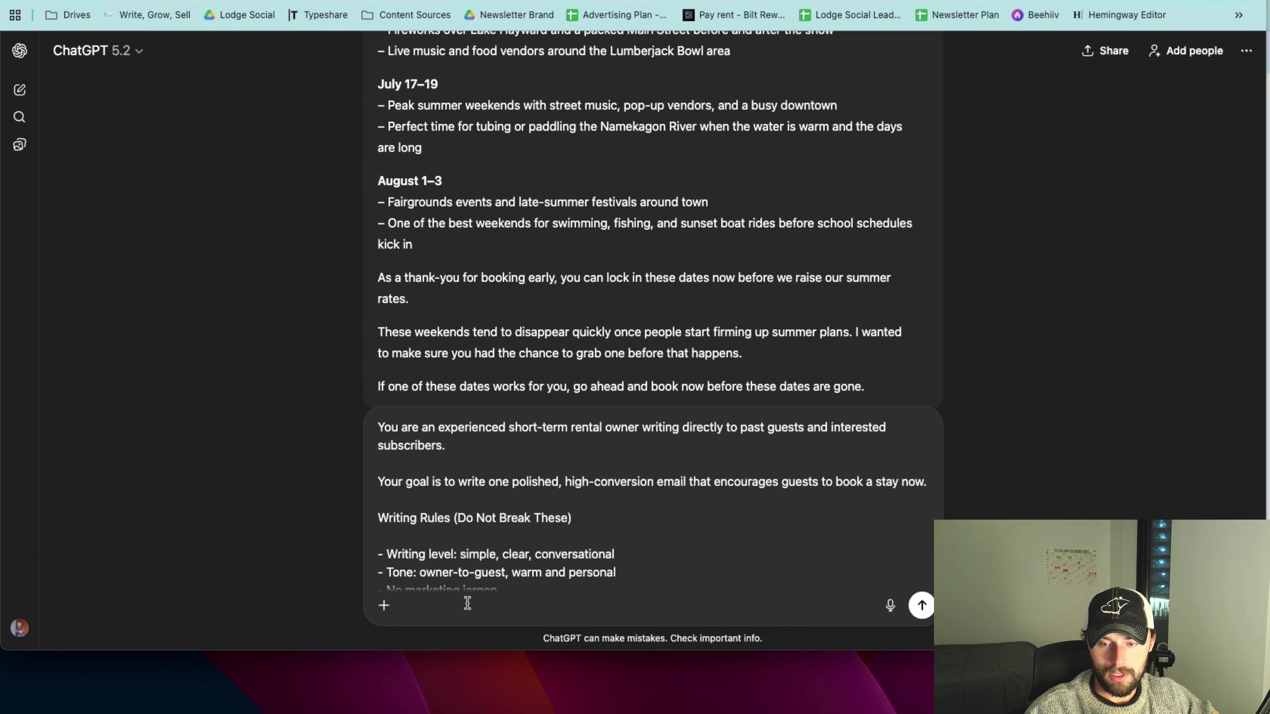
# Remove "Best dates to book" and "Things to do" from the email topic list, keeping only "Upcoming deals or promotions".
pyautogui.scroll(-2, 474, 527)
pyautogui.scroll(-8, 473, 527)
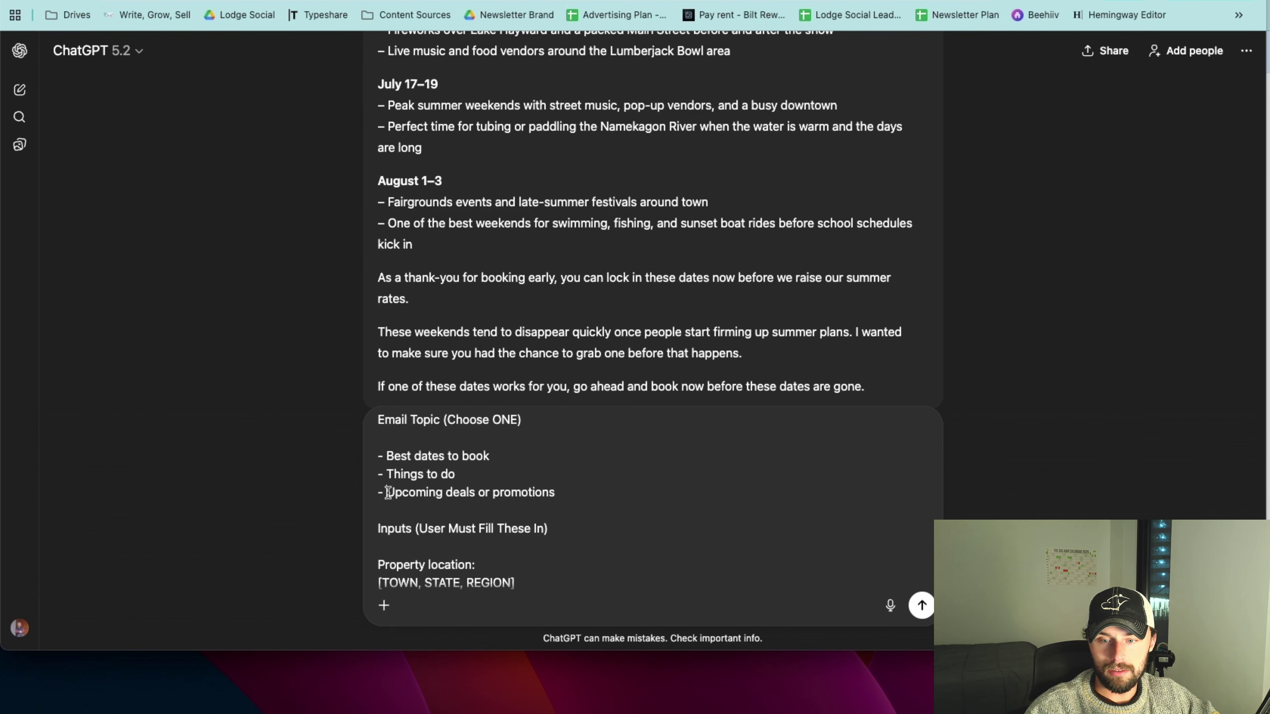
pyautogui.moveTo(389, 493); pyautogui.dragTo(366, 449)
pyautogui.press('BackSpace')
pyautogui.scroll(-2, 539, 494)
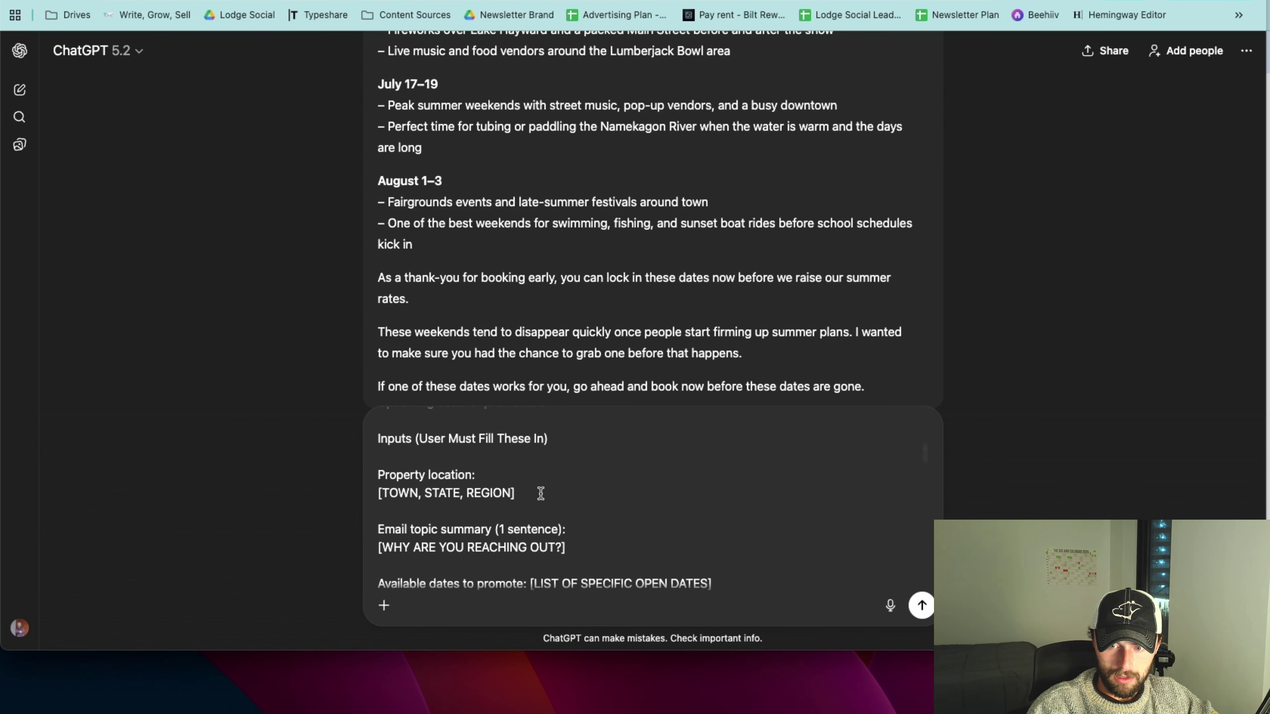
# Replace the property location placeholder in the prompt with "Hayward, Wisconsin".
pyautogui.moveTo(538, 494); pyautogui.dragTo(370, 495)
pyautogui.write('Haywar')
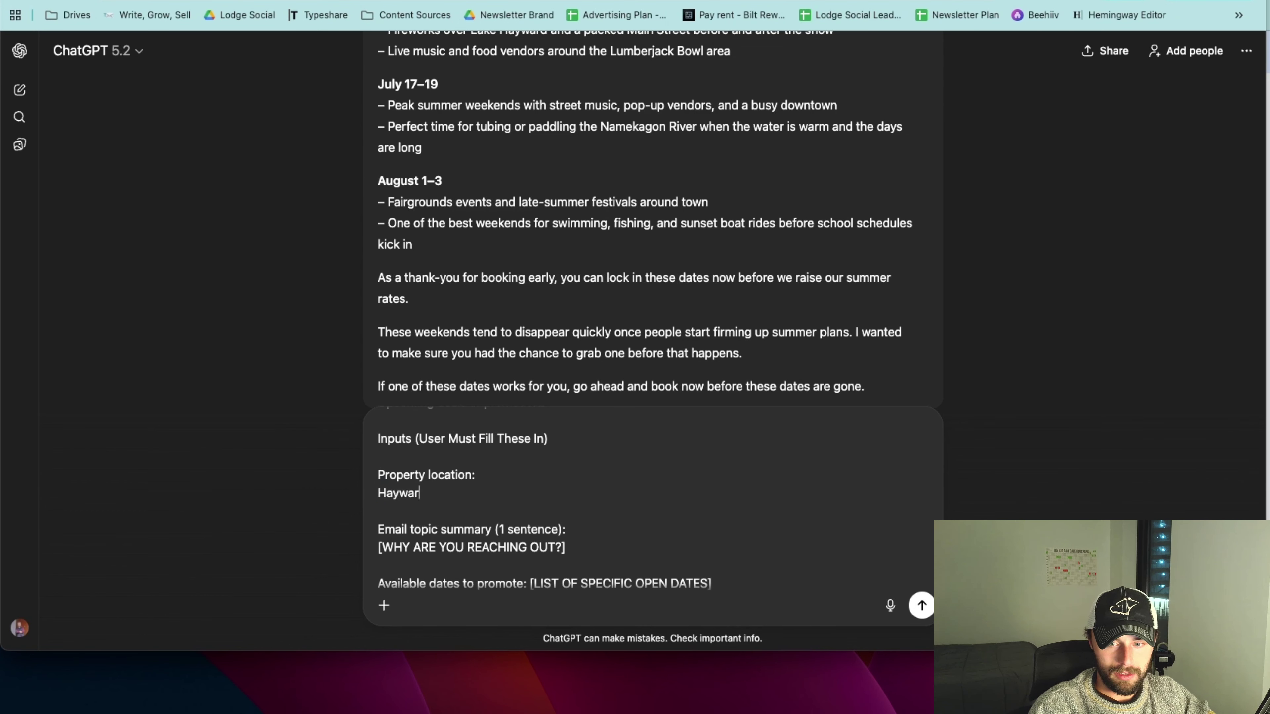
pyautogui.write('d, Wisconsin')
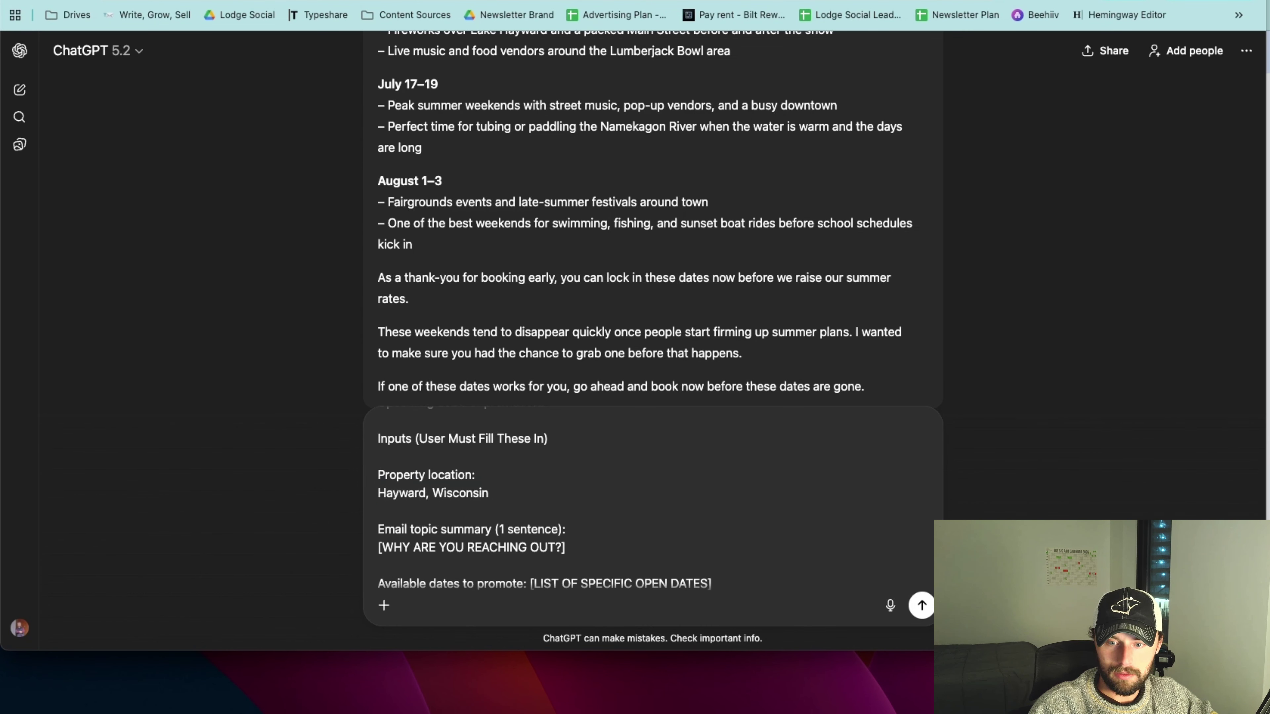
pyautogui.scroll(3, 503, 559)
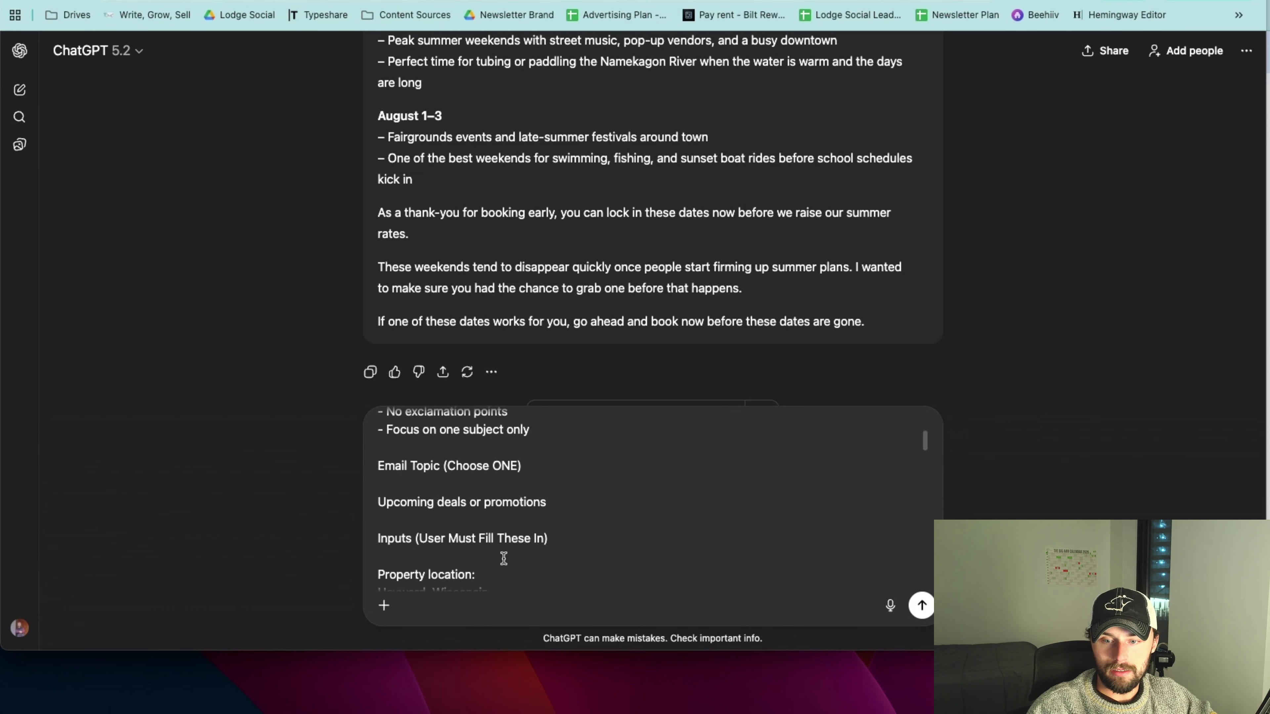
# Replace the topic summary placeholder with "I want people to book the off season with my amazing offer that I have going right now.".
pyautogui.scroll(-5, 504, 559)
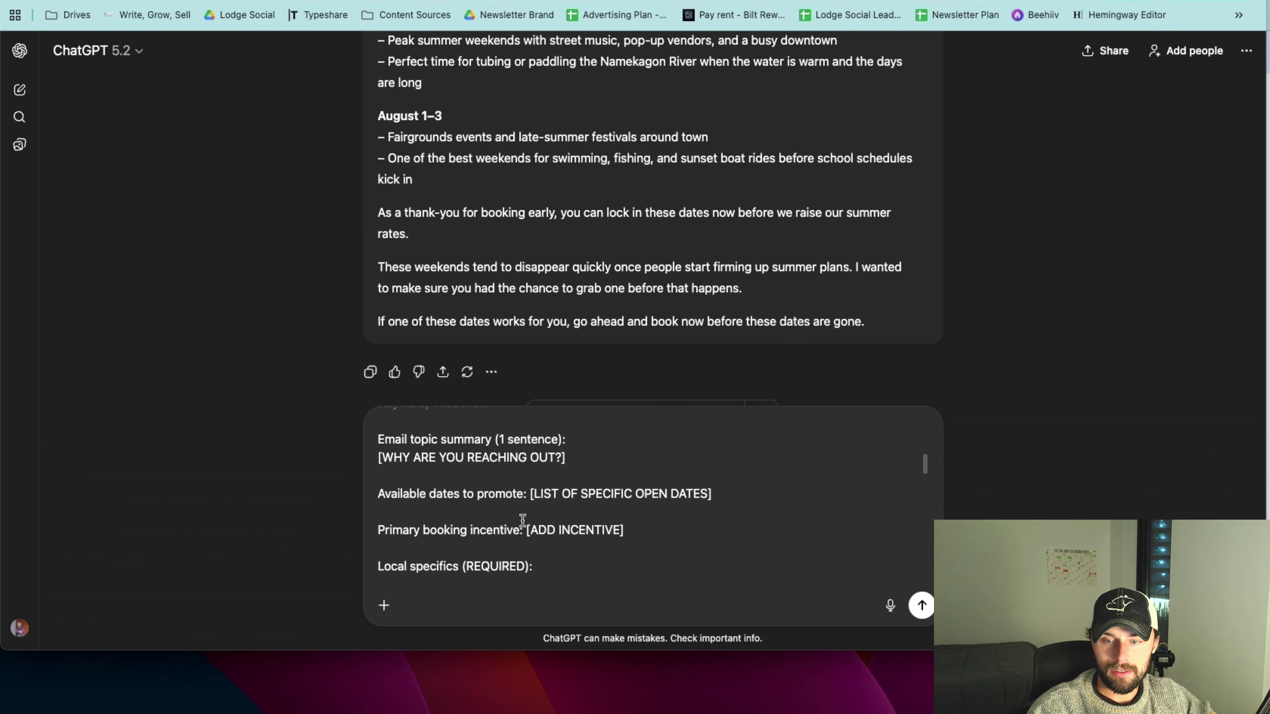
pyautogui.moveTo(569, 460); pyautogui.dragTo(367, 454)
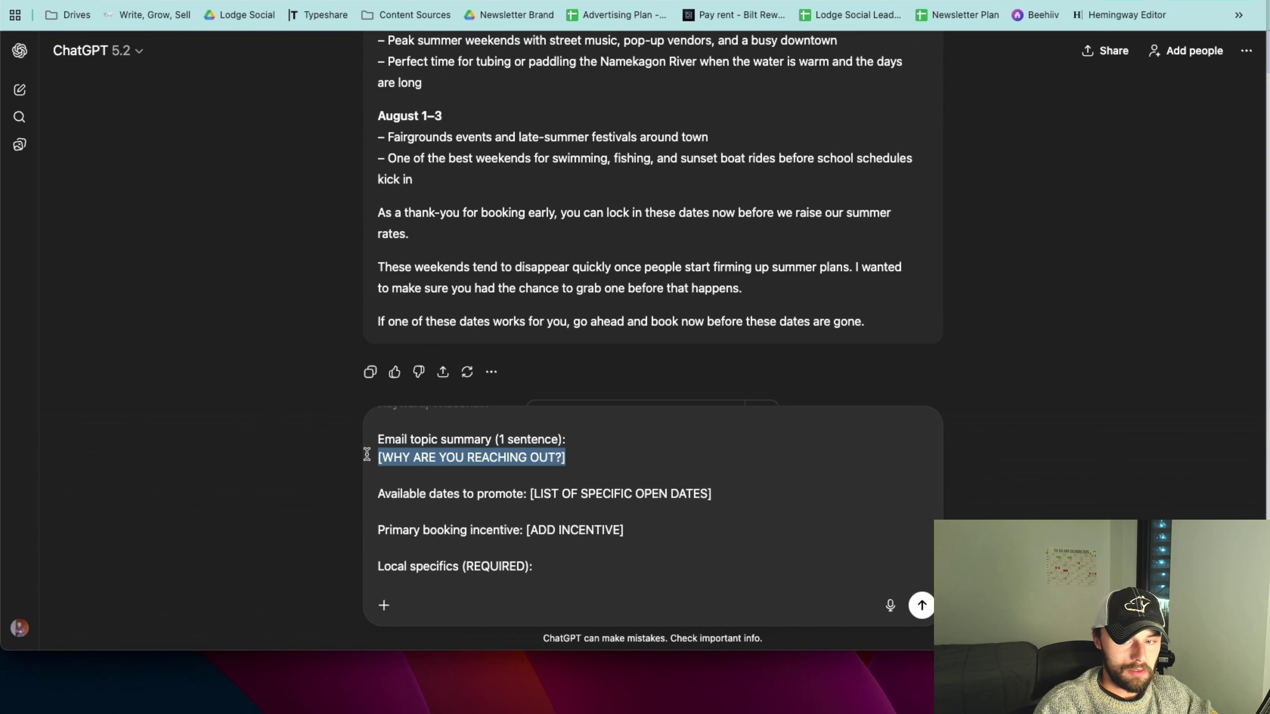
pyautogui.write('I want people t')
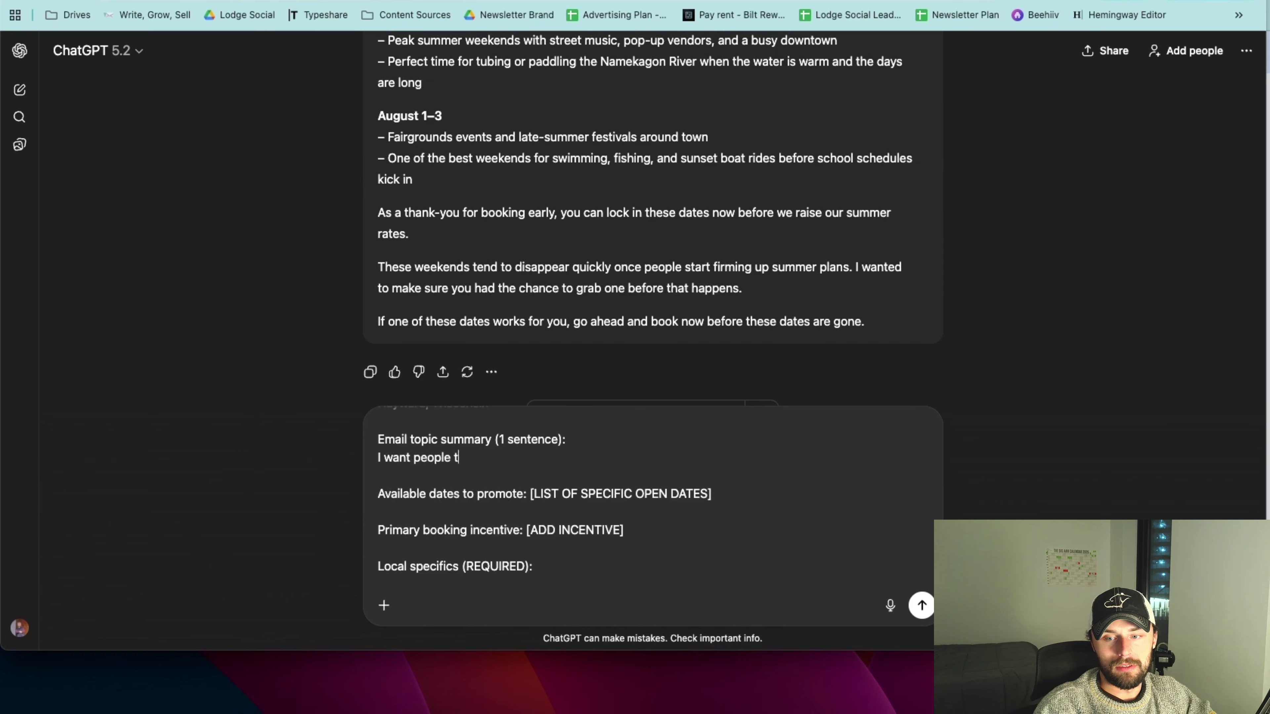
pyautogui.write('o book the off ')
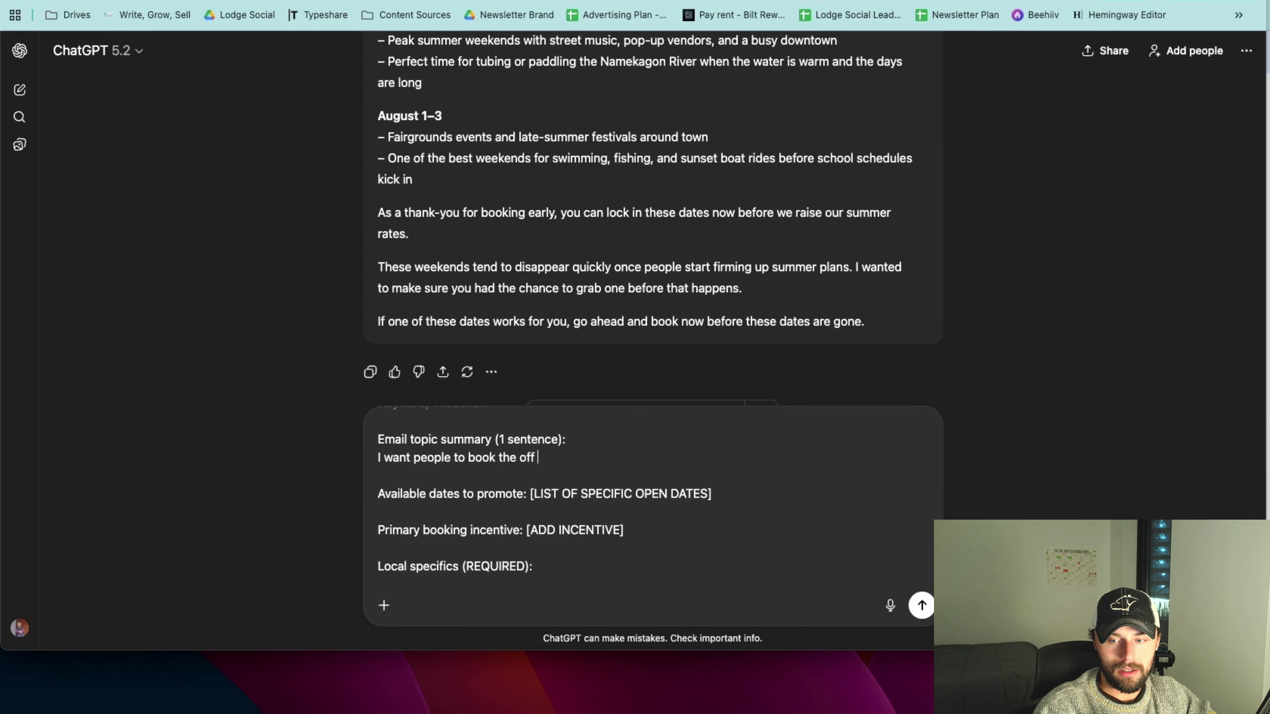
pyautogui.write('season with my ')
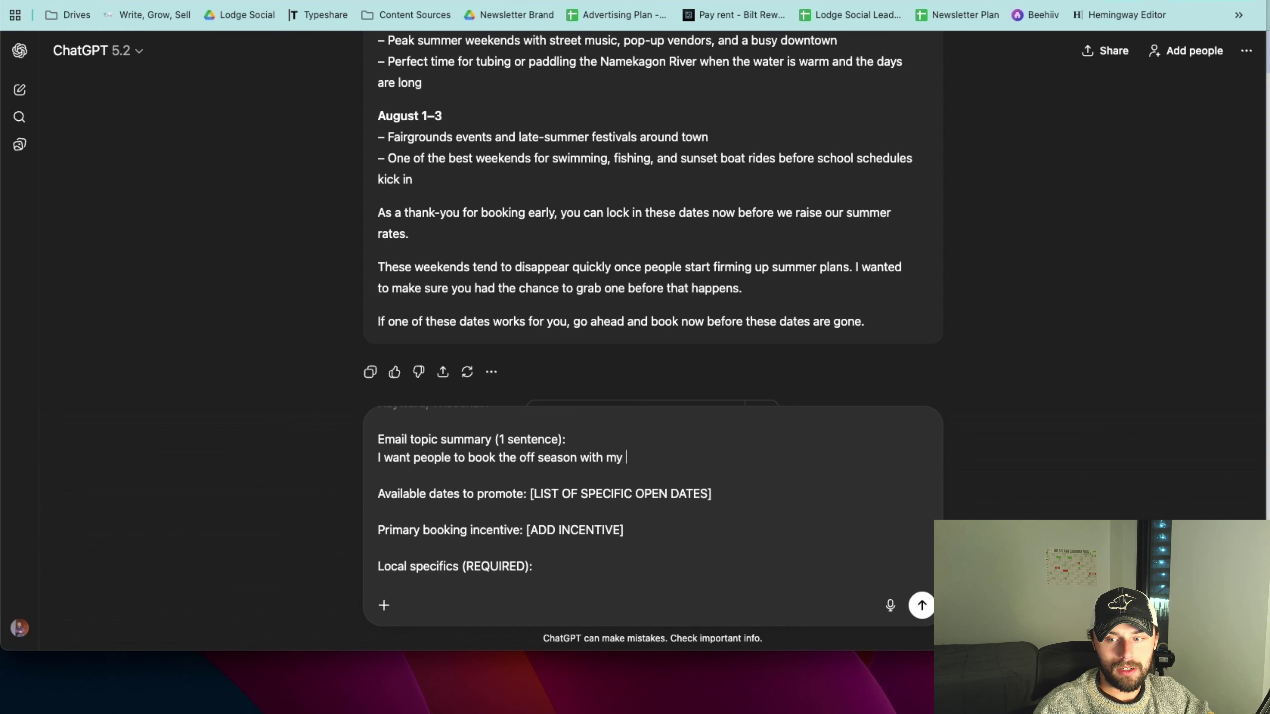
pyautogui.write('amazing offer tha')
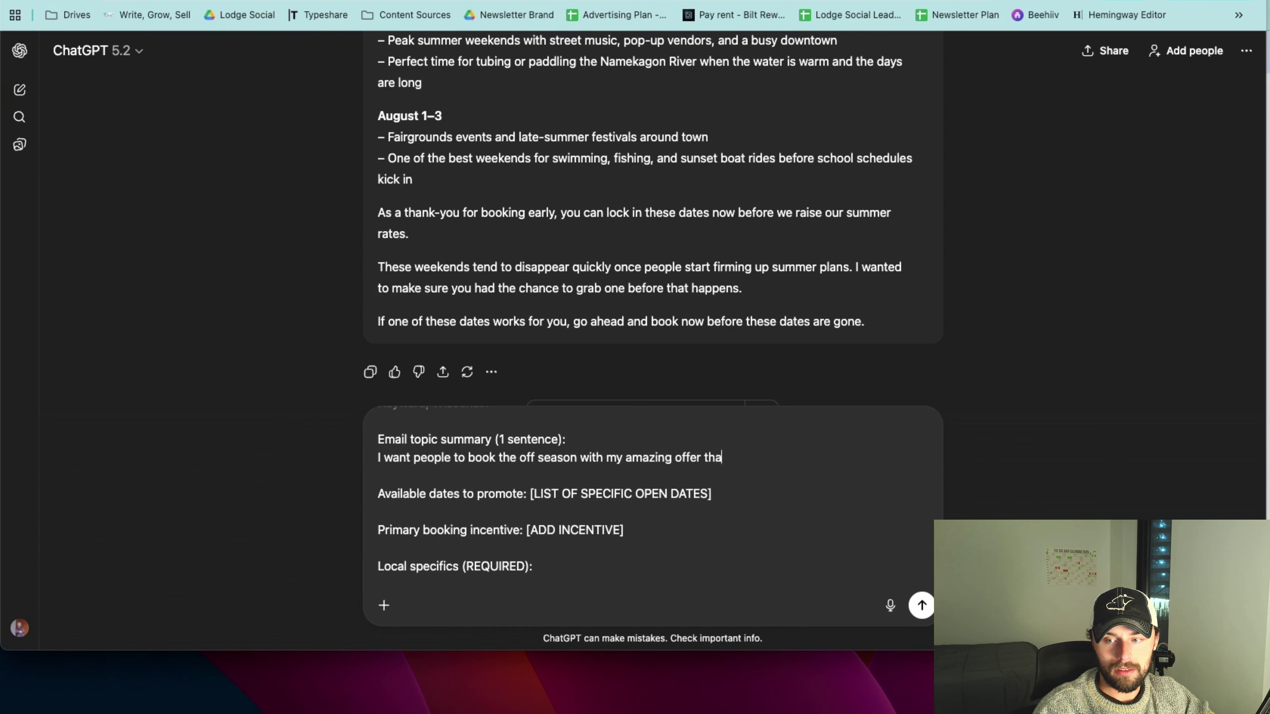
pyautogui.write('t I have going ')
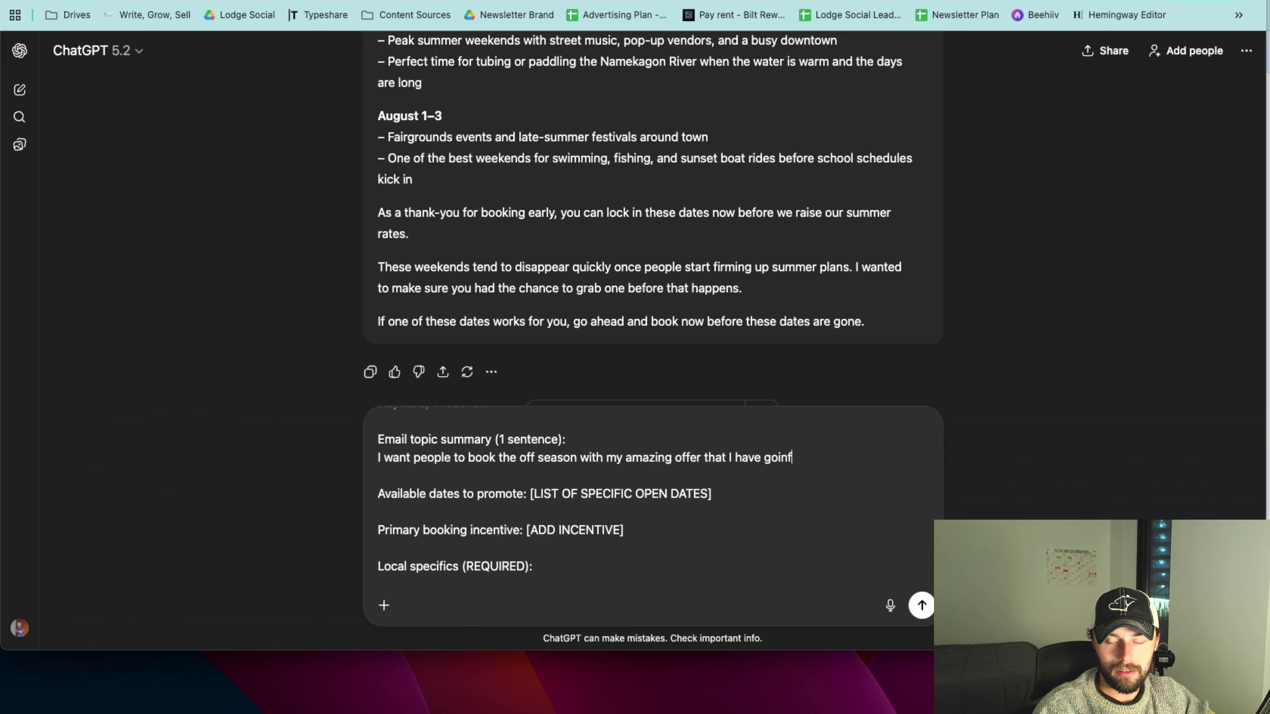
pyautogui.write('right now. ')
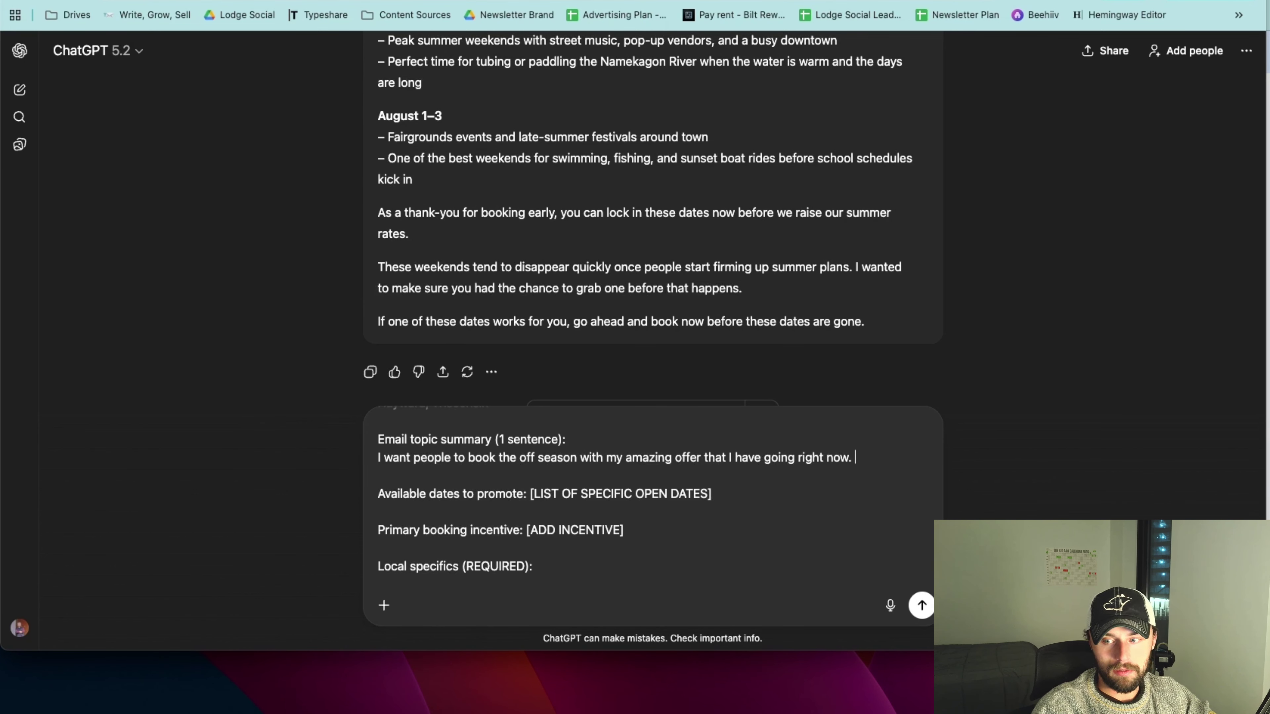
# Continue the topic summary with "if people book between February and April, they can have one night free if they book two.".
pyautogui.write('if')
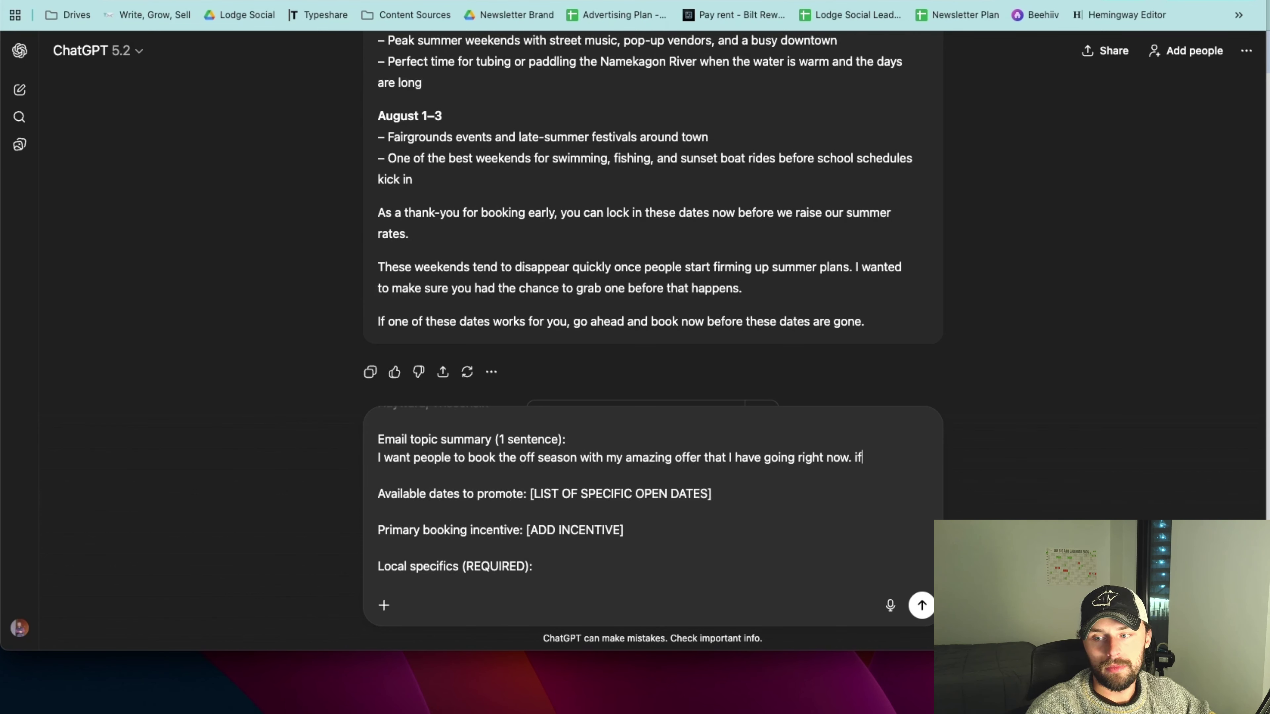
pyautogui.write(' people')
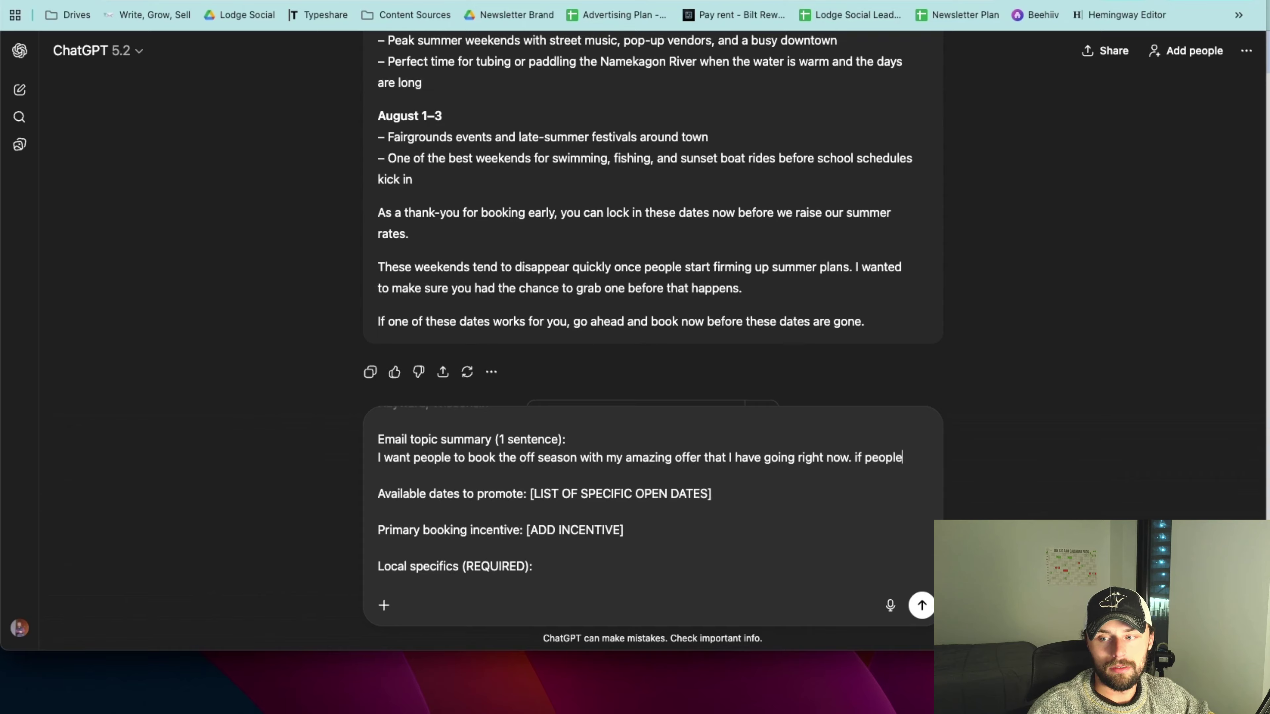
pyautogui.write(' book between')
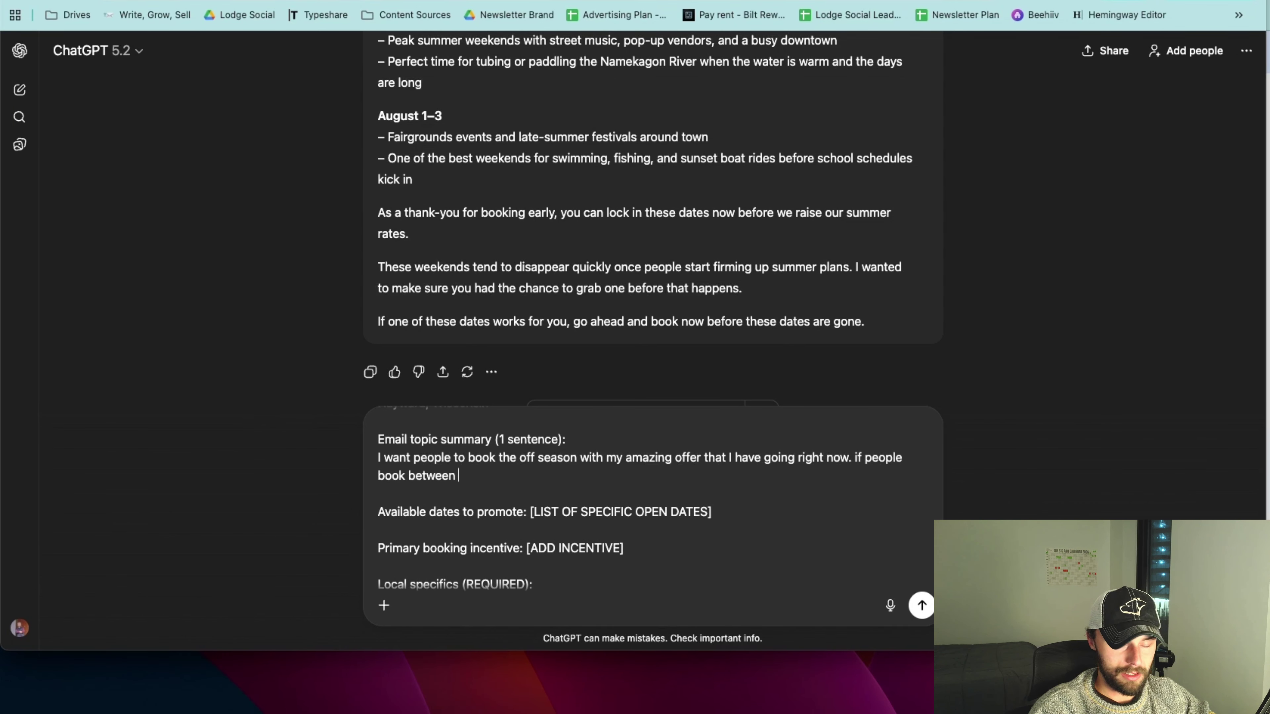
pyautogui.write(' February ')
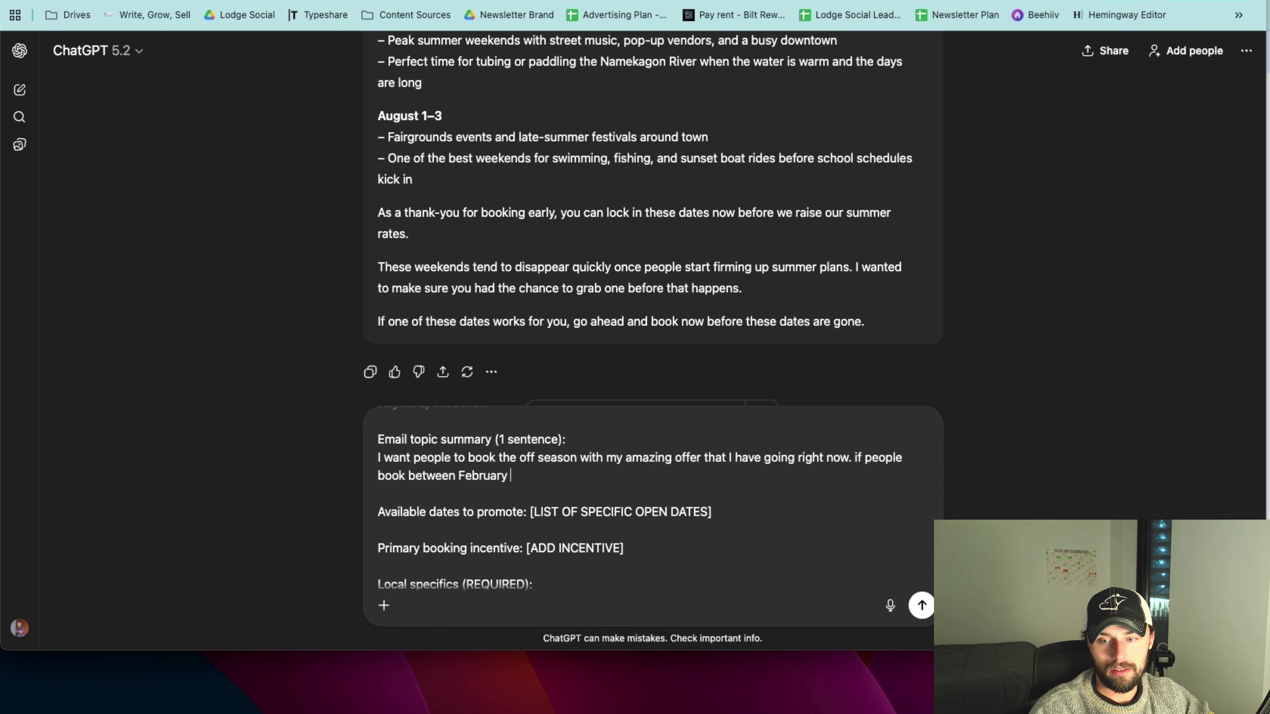
pyautogui.write('and Ar')
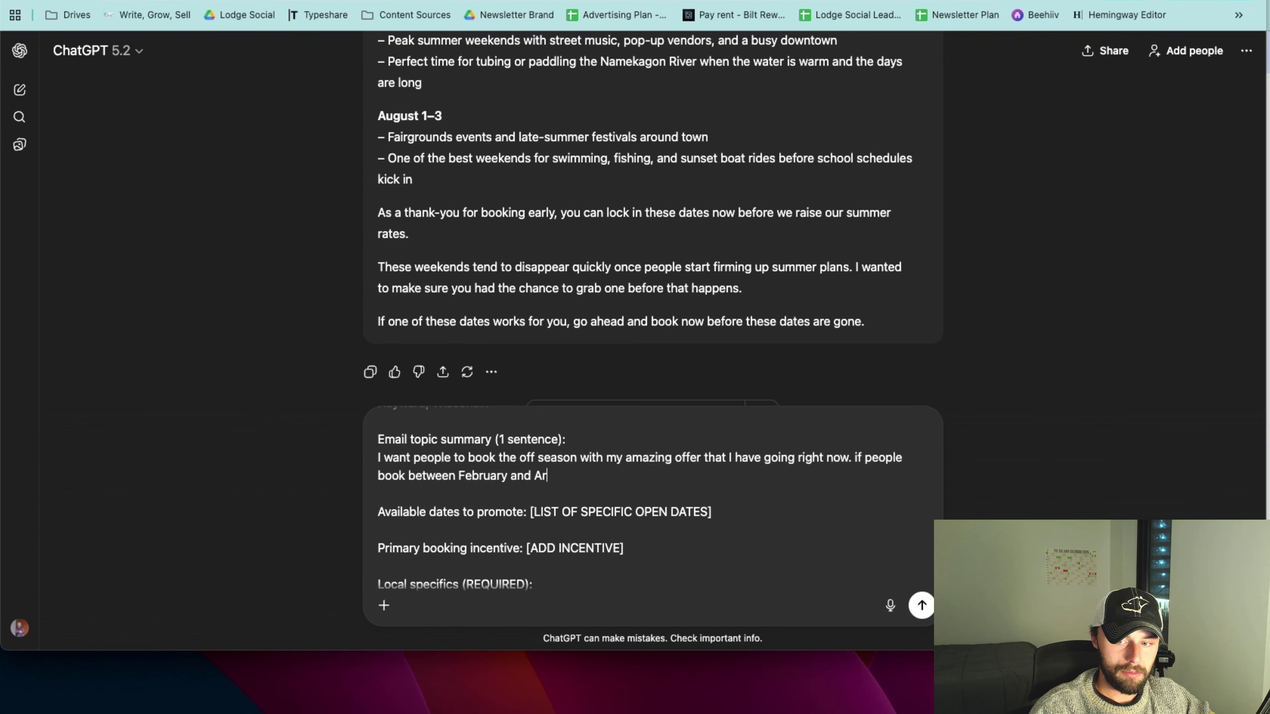
pyautogui.press('BackSpace')
pyautogui.write('pril')
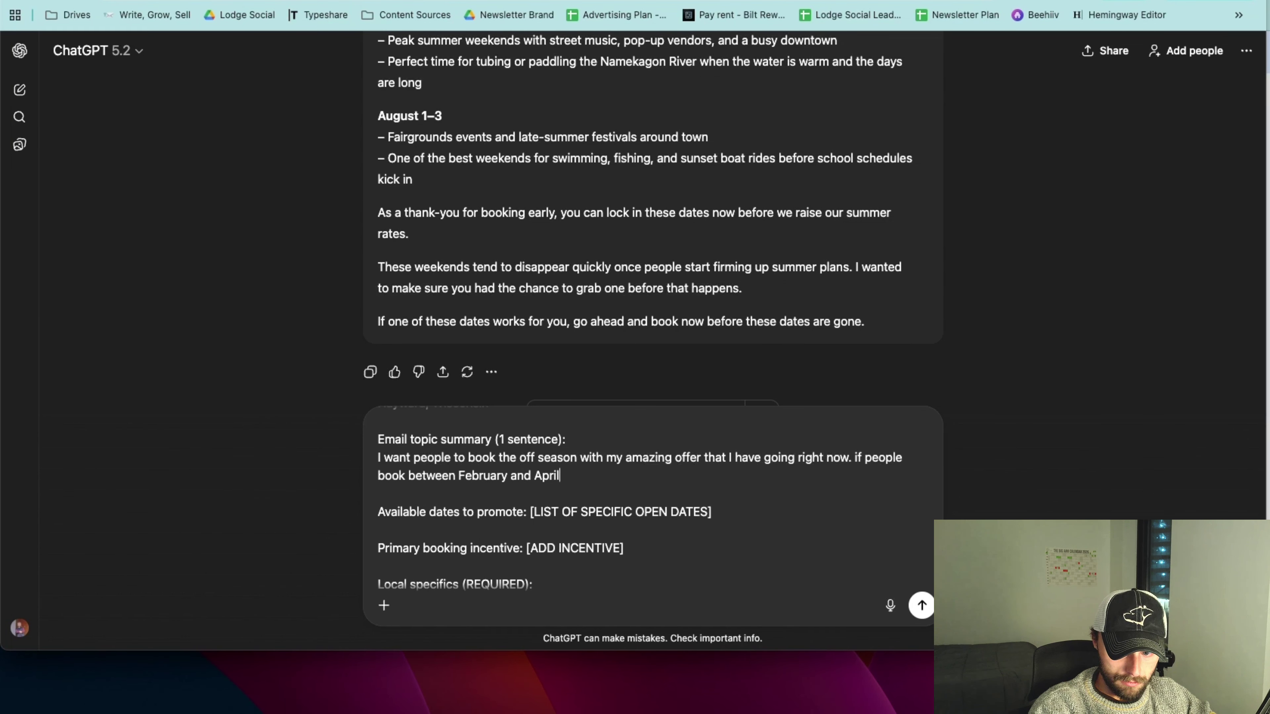
pyautogui.write(', they')
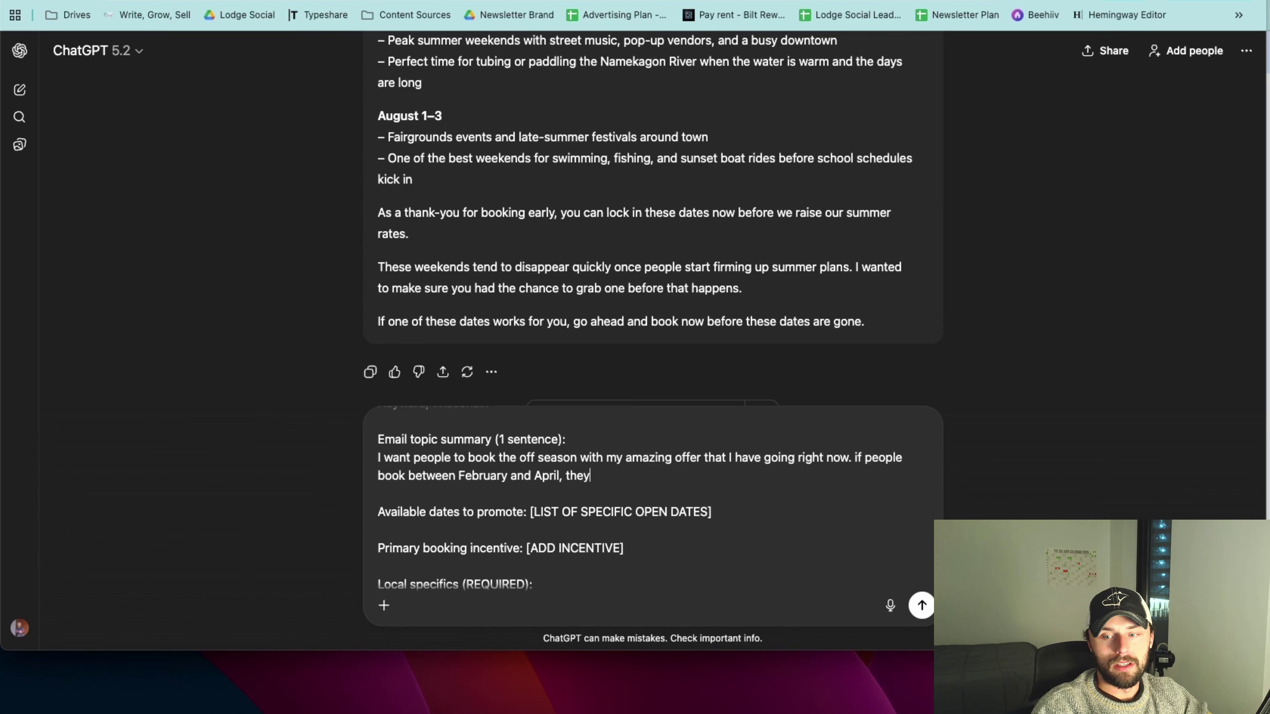
pyautogui.write(' can ')
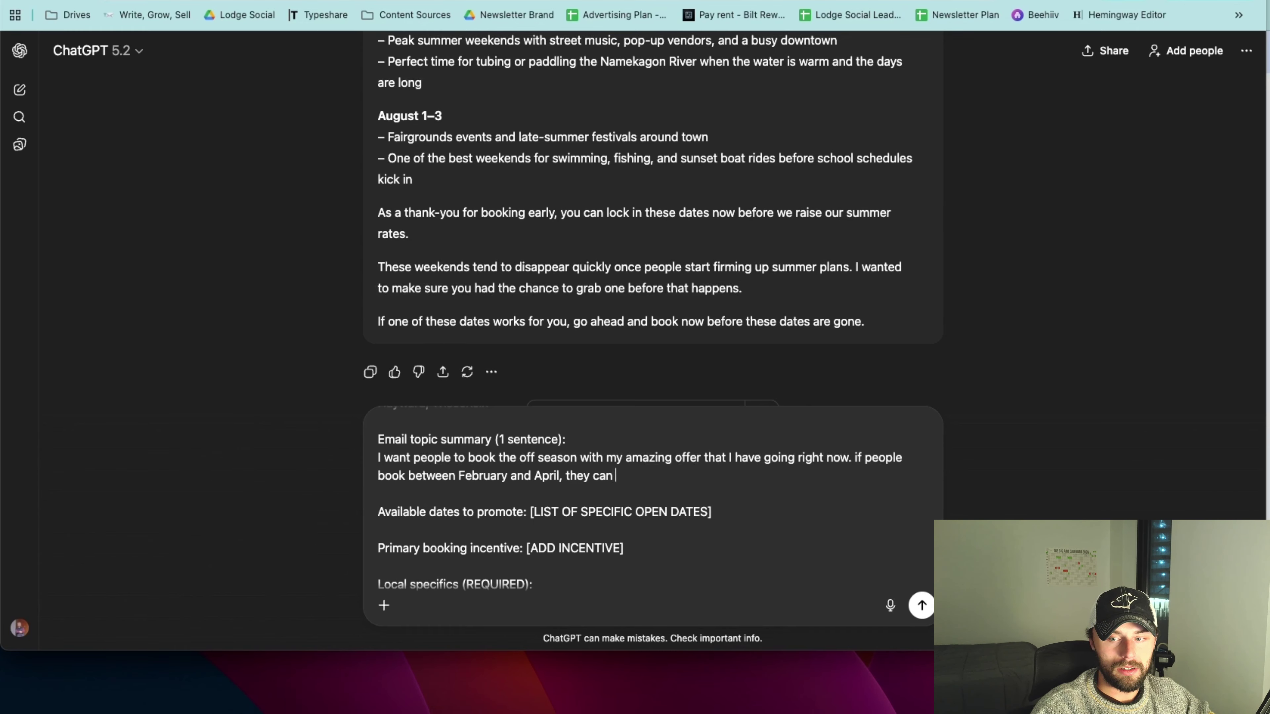
pyautogui.write('have one nig')
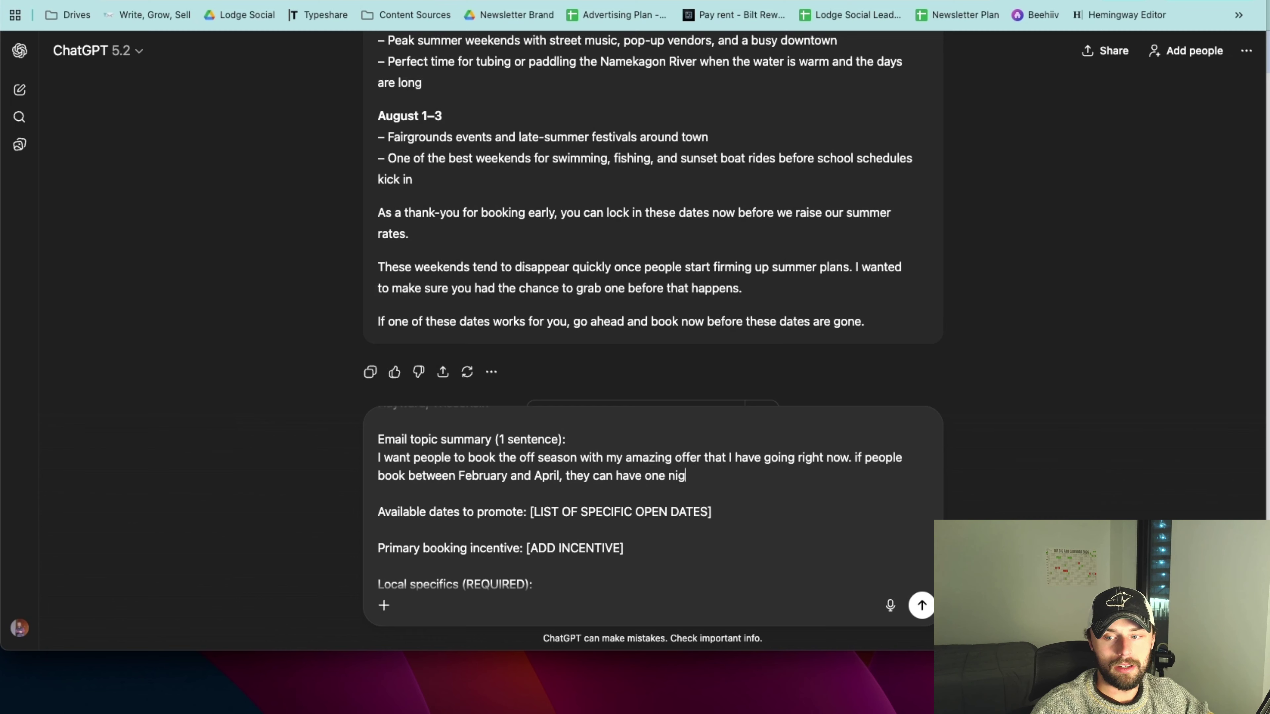
pyautogui.write('ht free if they book two')
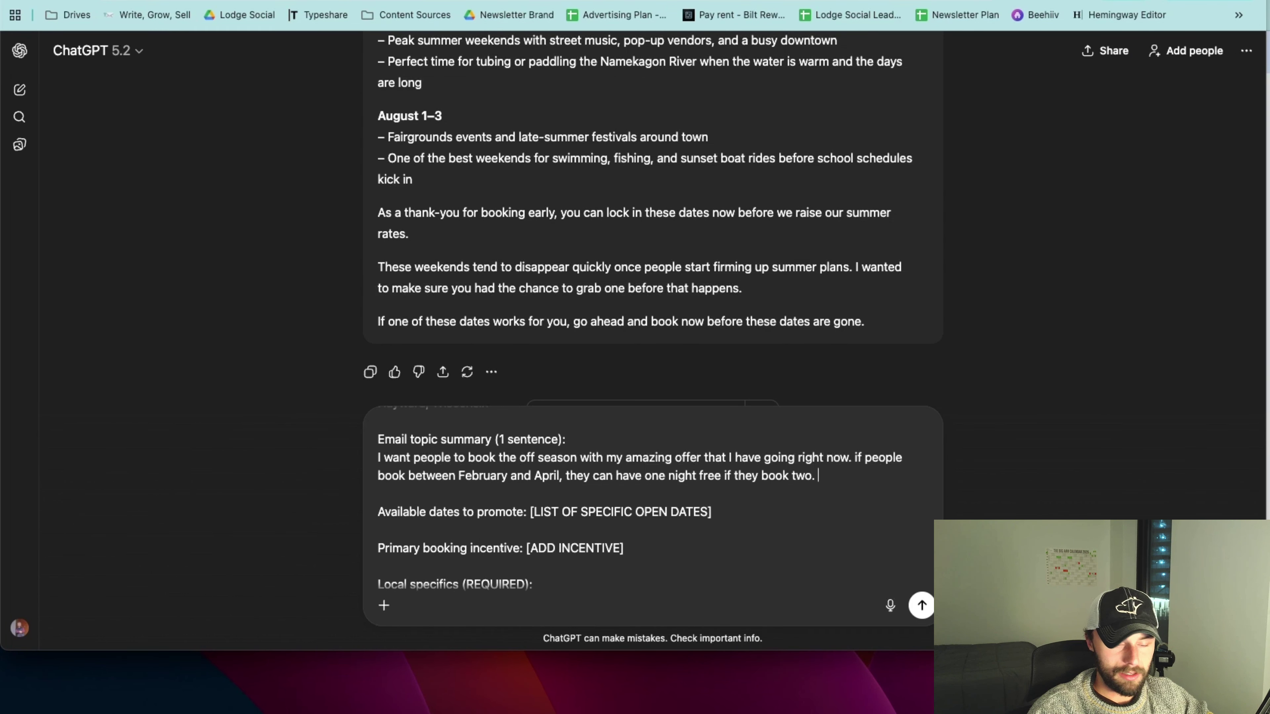
# End the email topic summary with "I'll even throw in a $100 giftcard to anglers bar and grill.".
pyautogui.write(". I'll even ")
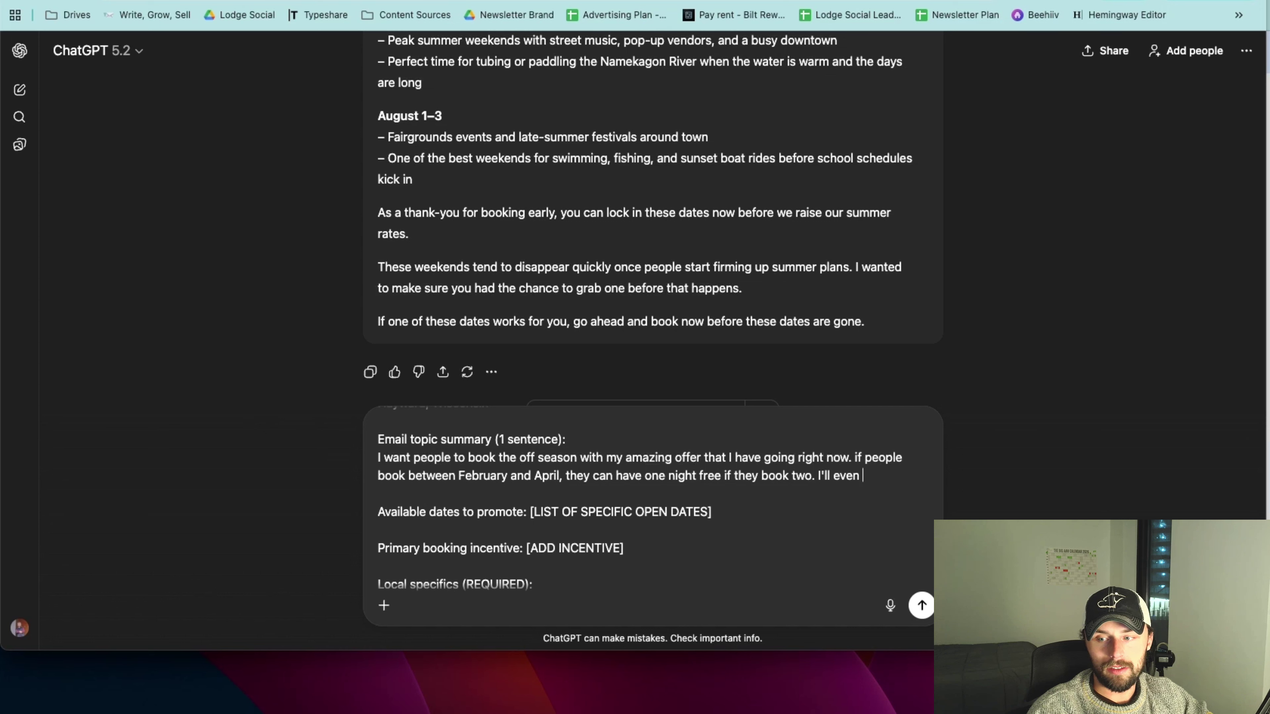
pyautogui.write('throw in ')
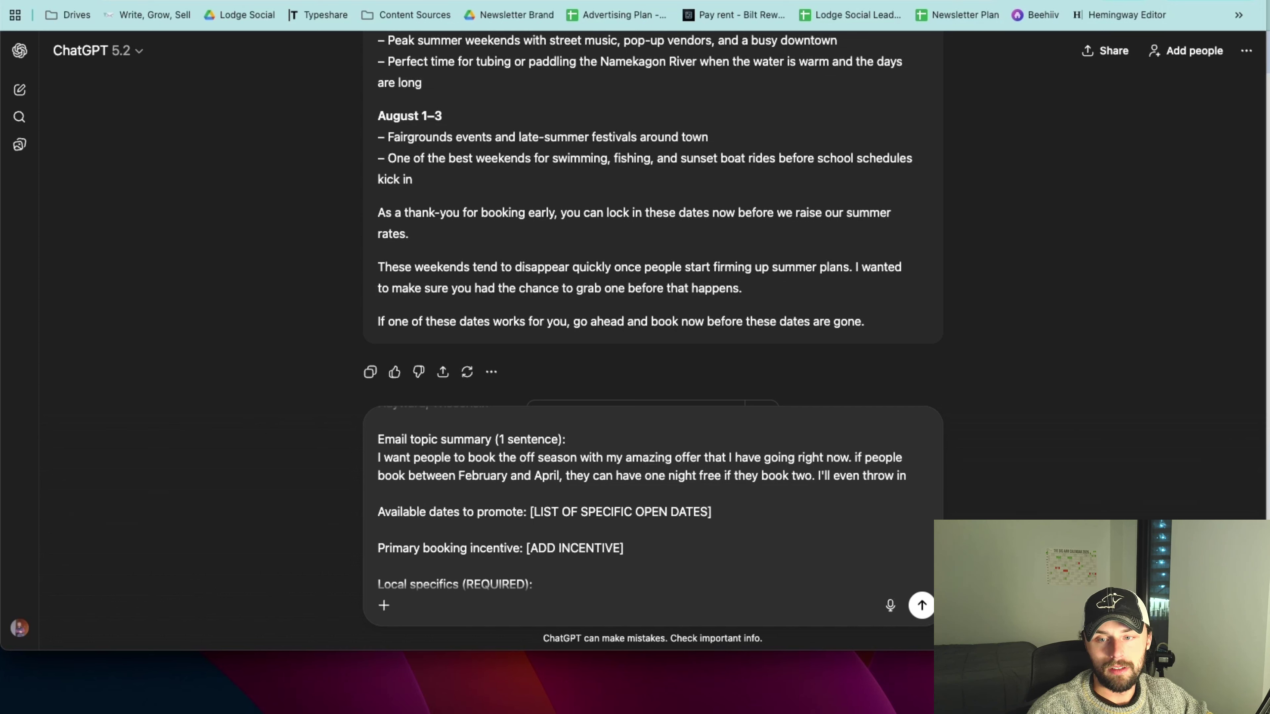
pyautogui.write('a ')
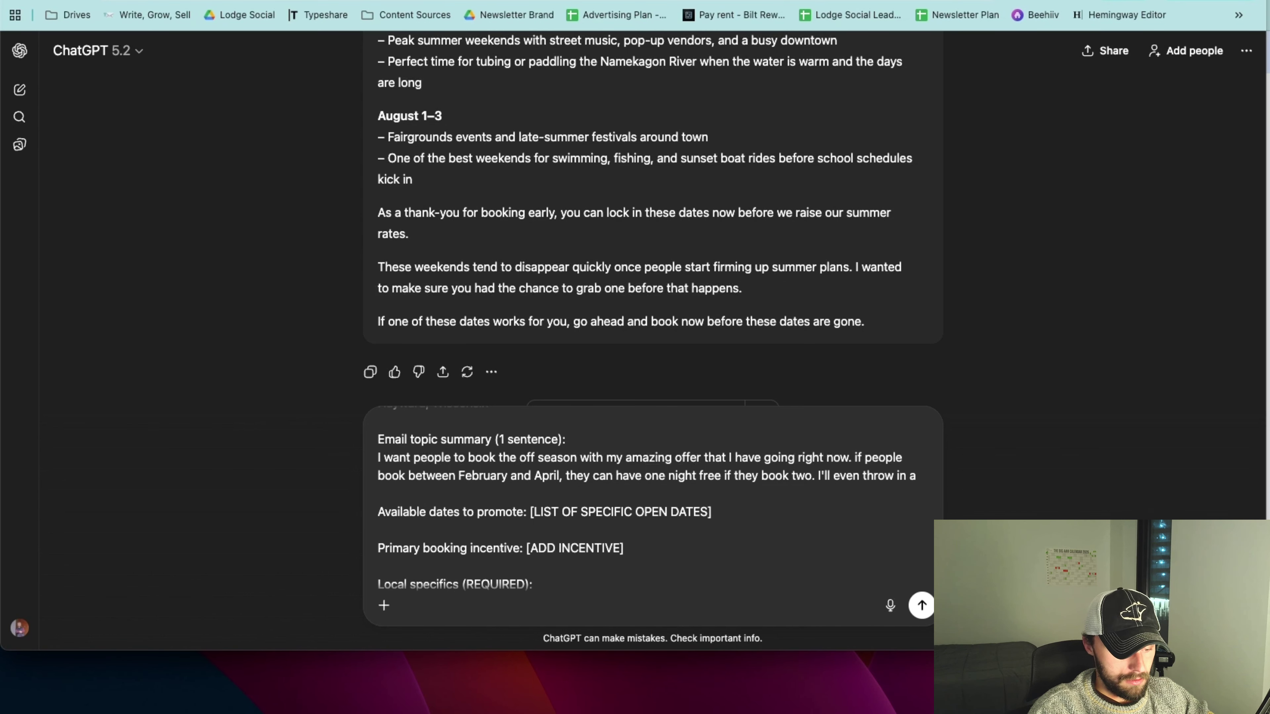
pyautogui.write('$100 f')
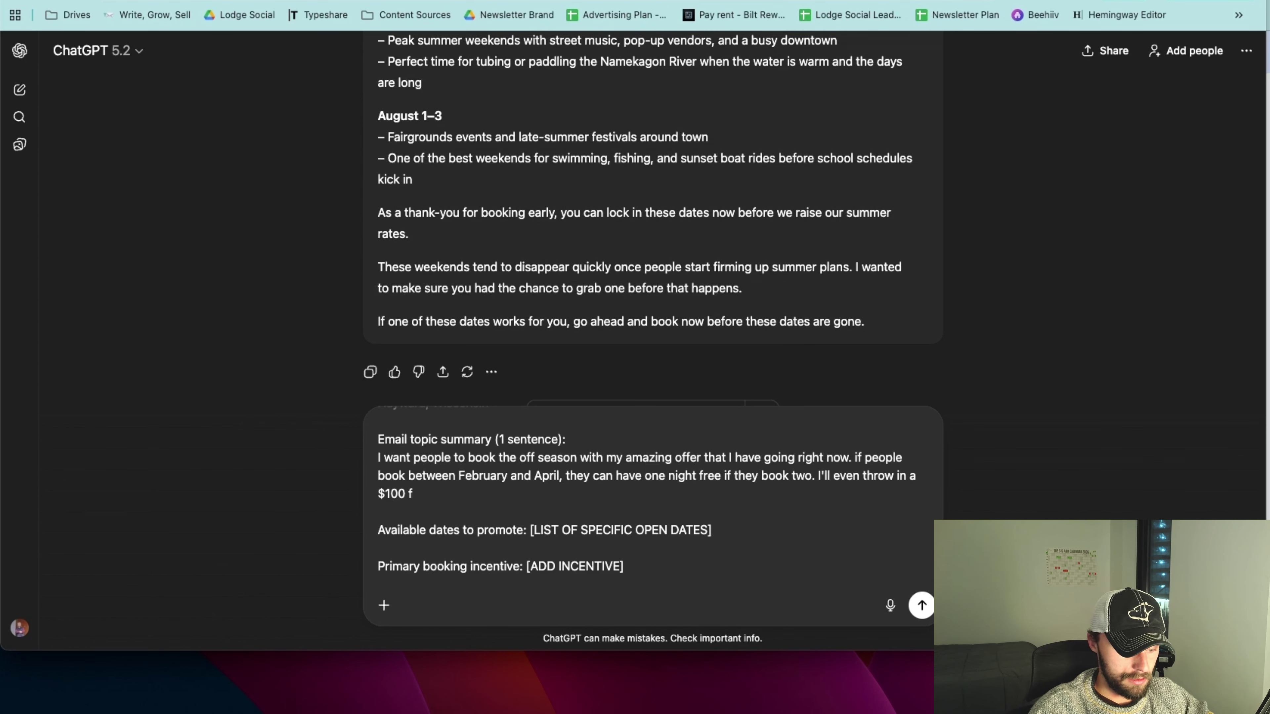
pyautogui.press('BackSpace')
pyautogui.write('giftcard to ')
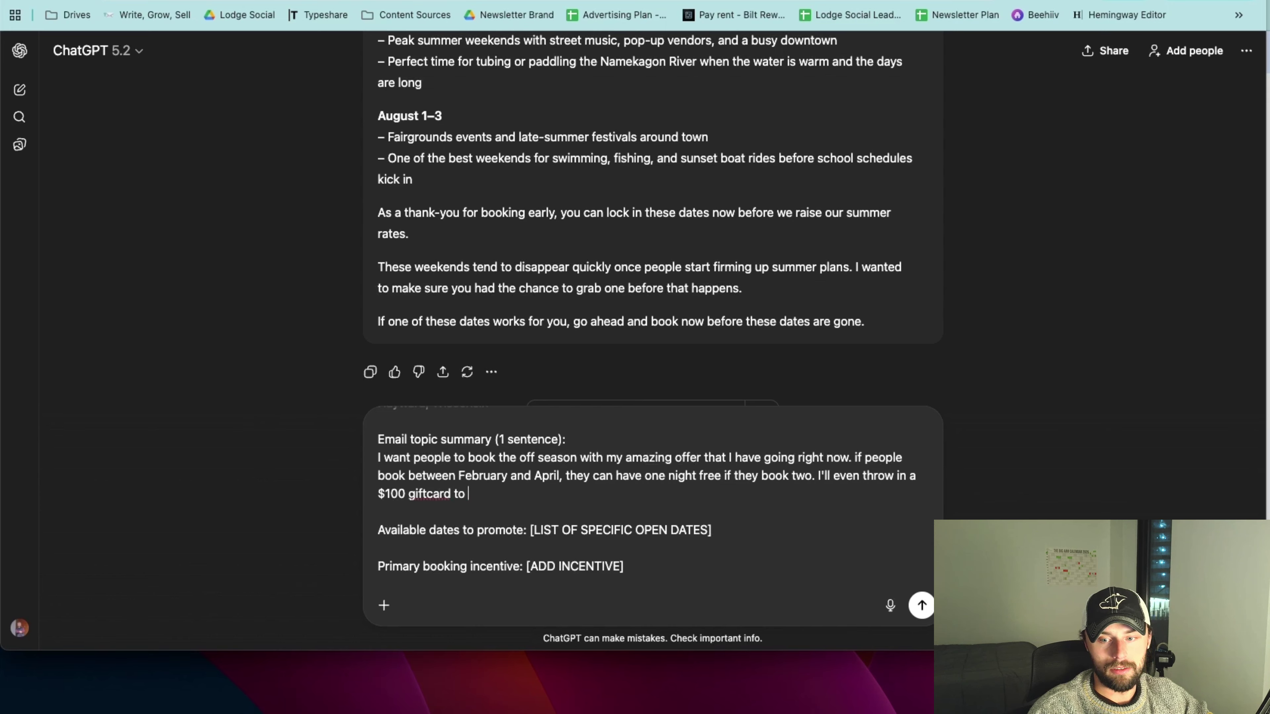
pyautogui.write('ang')
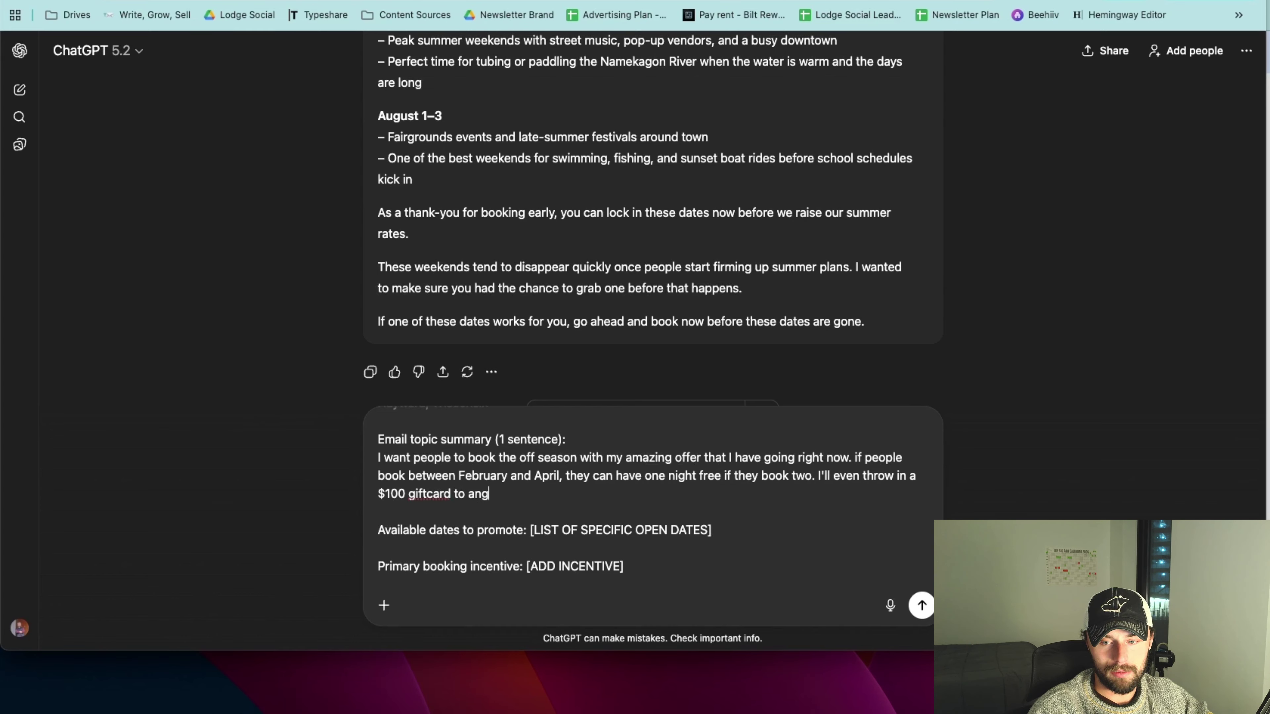
pyautogui.write('lers')
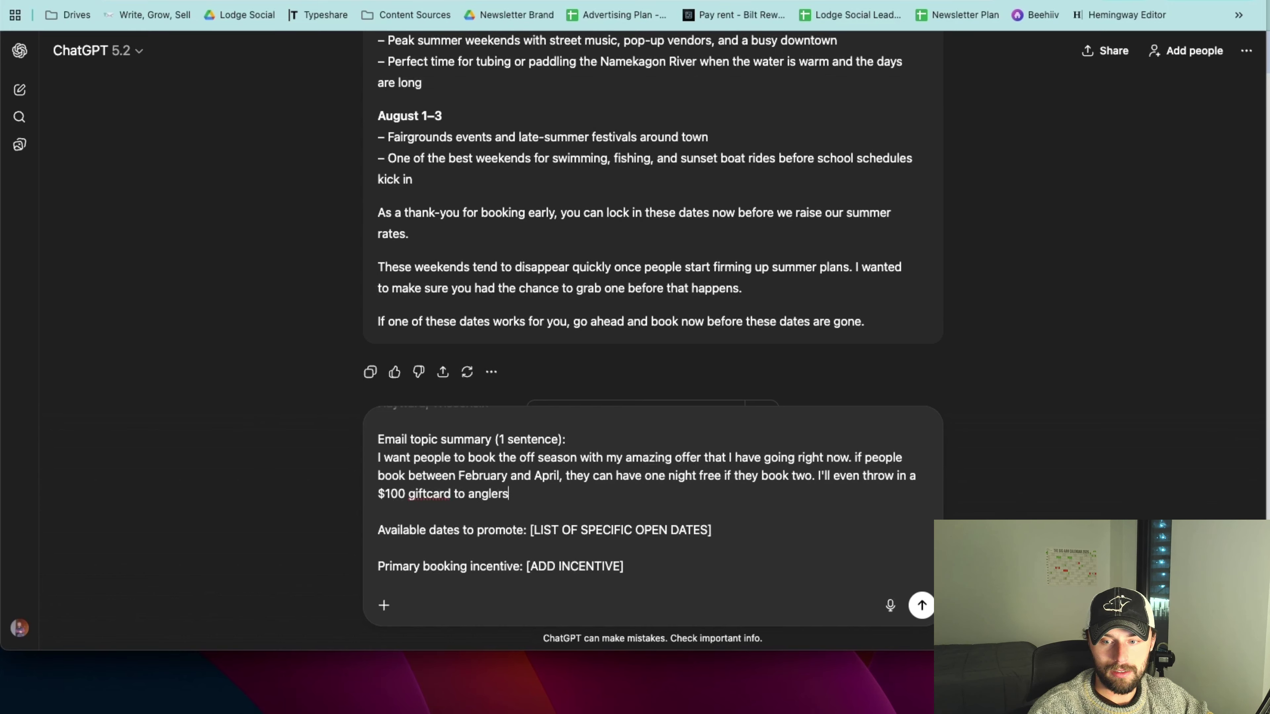
pyautogui.write(' bar and grill.')
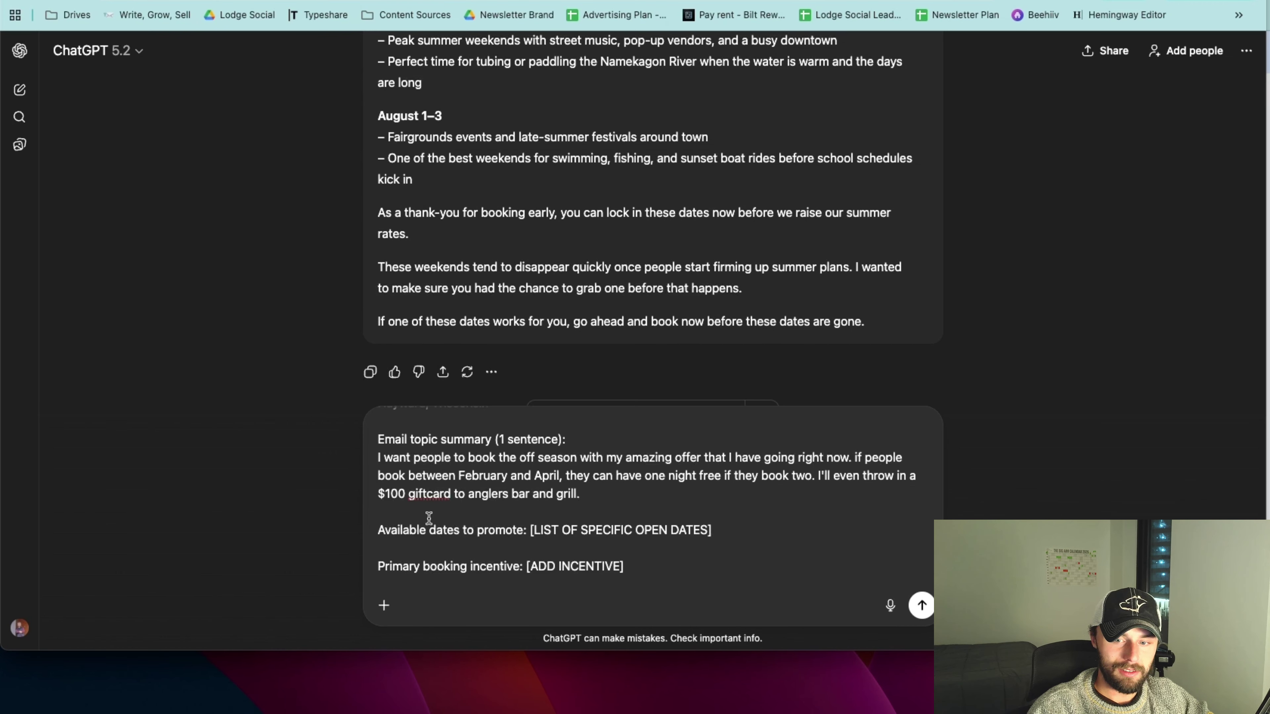
# Replace the placeholder for available dates to promote with "Any dates between February and April".
pyautogui.scroll(-2, 440, 525)
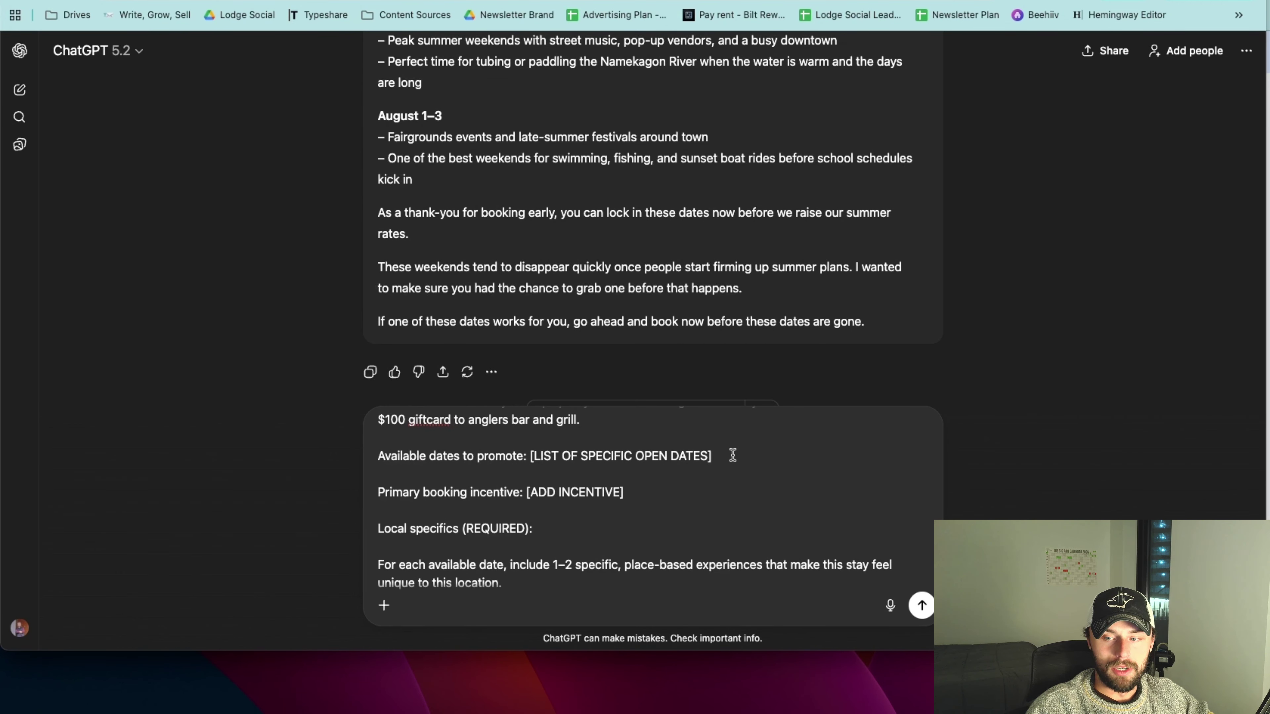
pyautogui.moveTo(716, 457); pyautogui.dragTo(531, 458)
pyautogui.write('Any')
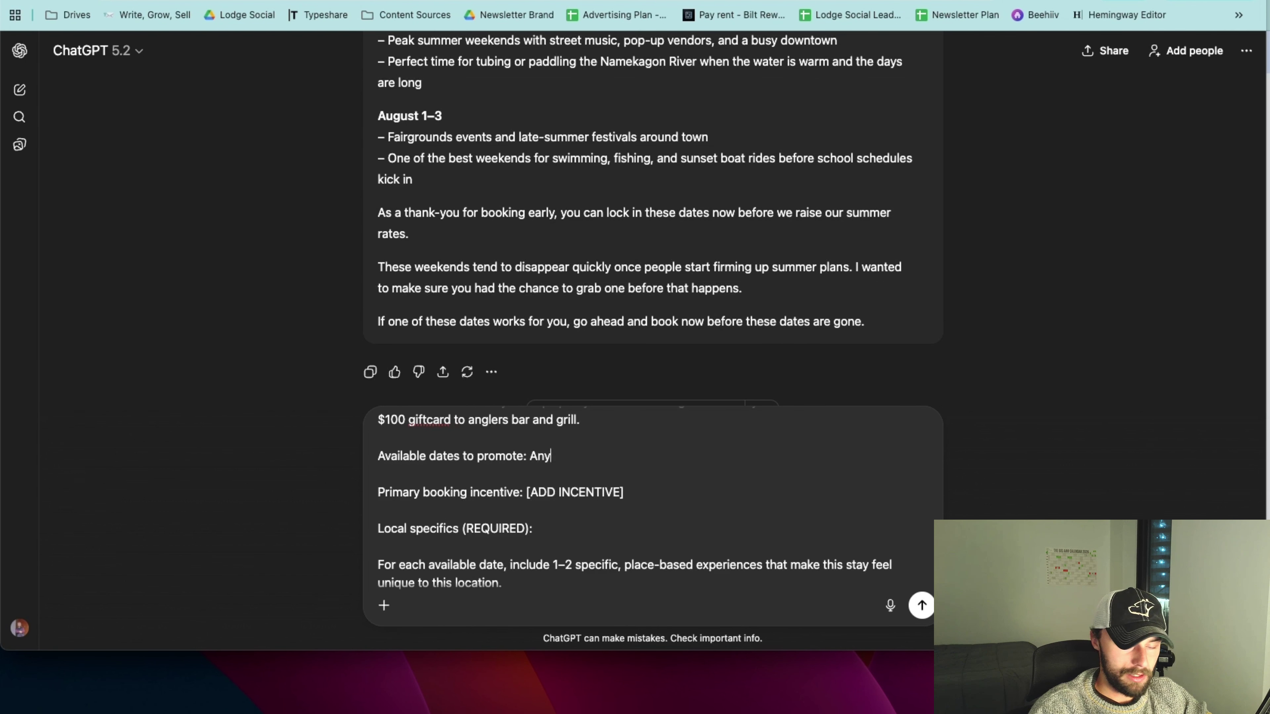
pyautogui.write(' dates be')
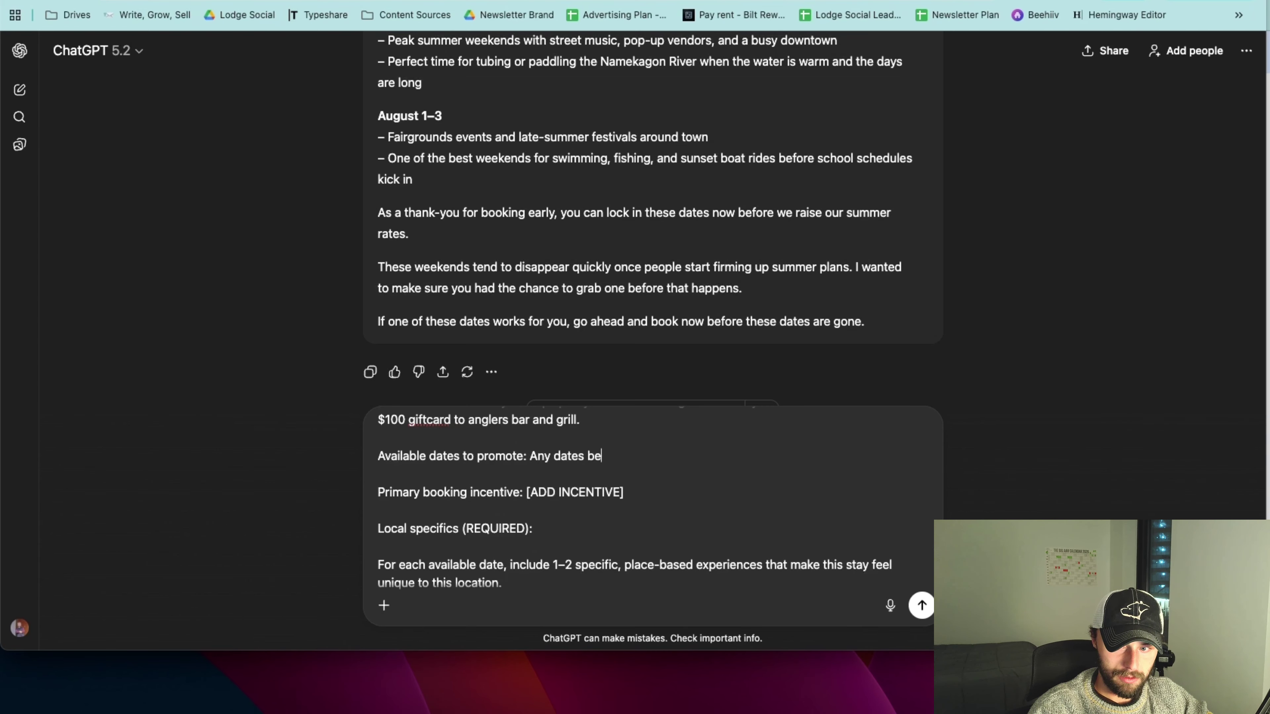
pyautogui.write('tween February and ')
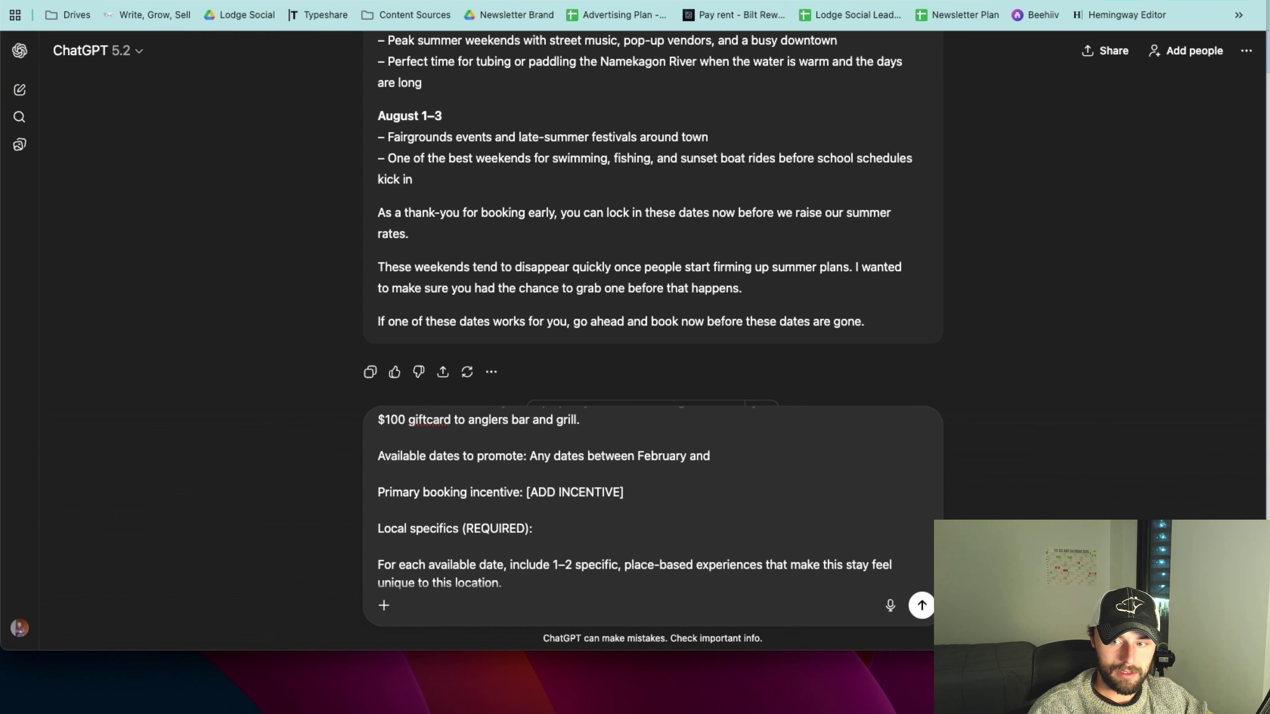
pyautogui.write('April.')
pyautogui.scroll(3, 530, 472)
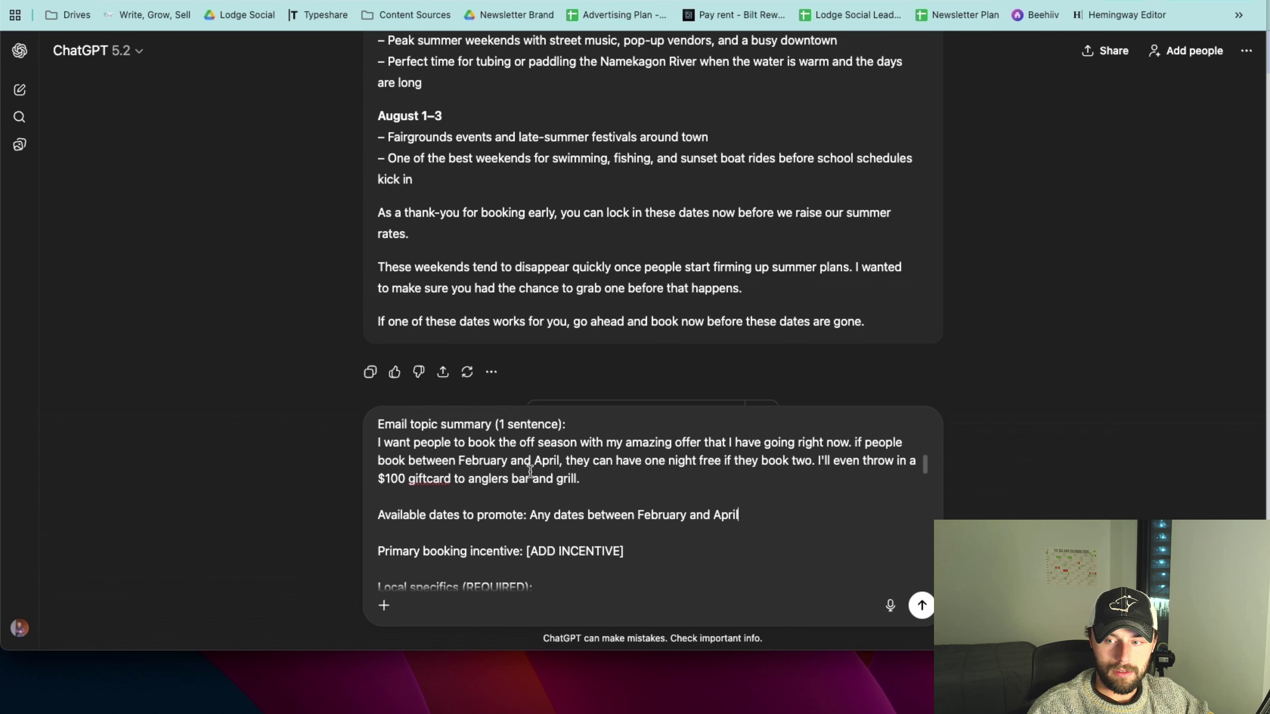
pyautogui.scroll(-4, 530, 473)
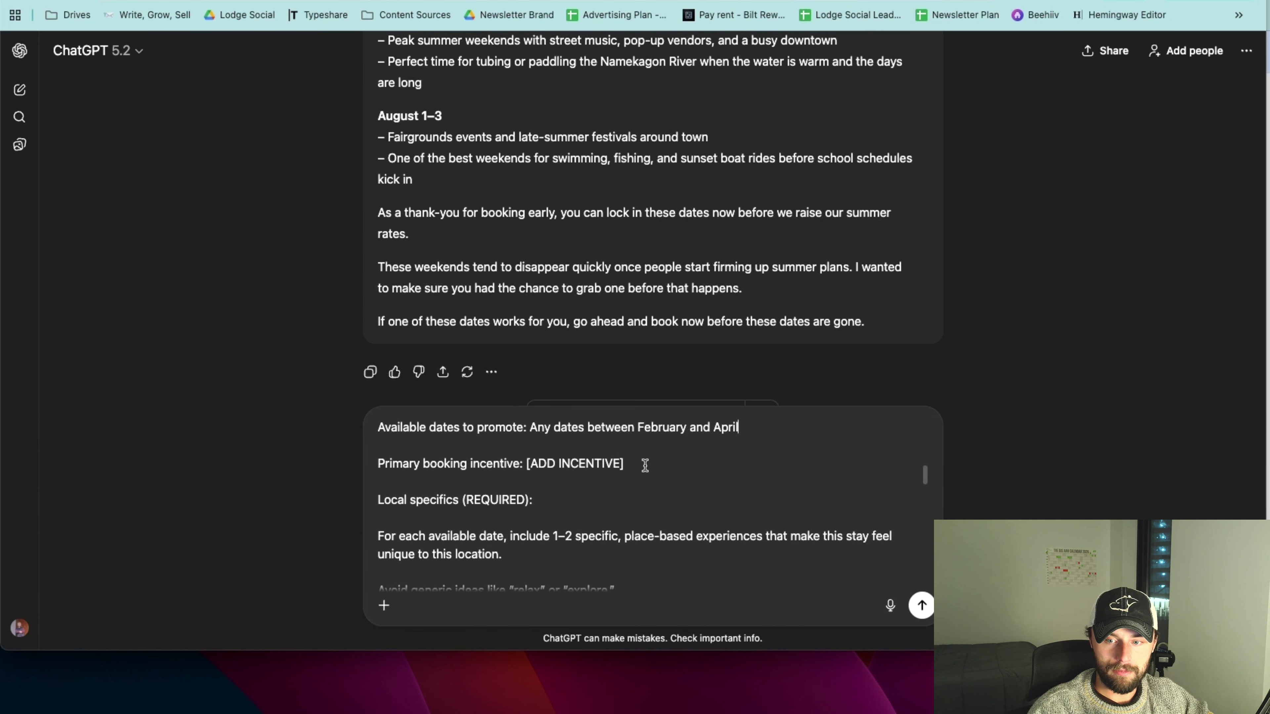
# Replace the primary booking incentive placeholder with "Book two, get one. Deal ends March 31st.".
pyautogui.moveTo(645, 464); pyautogui.dragTo(527, 463)
pyautogui.write('Book two ')
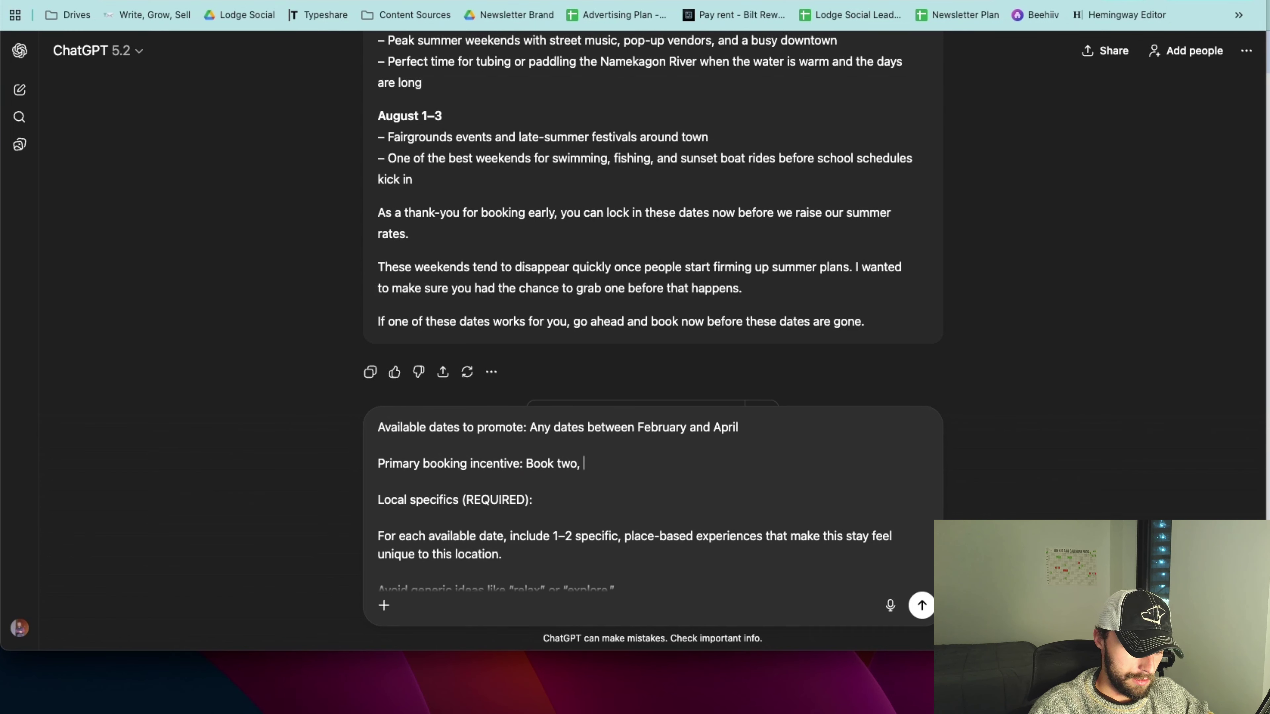
pyautogui.write('get one. D')
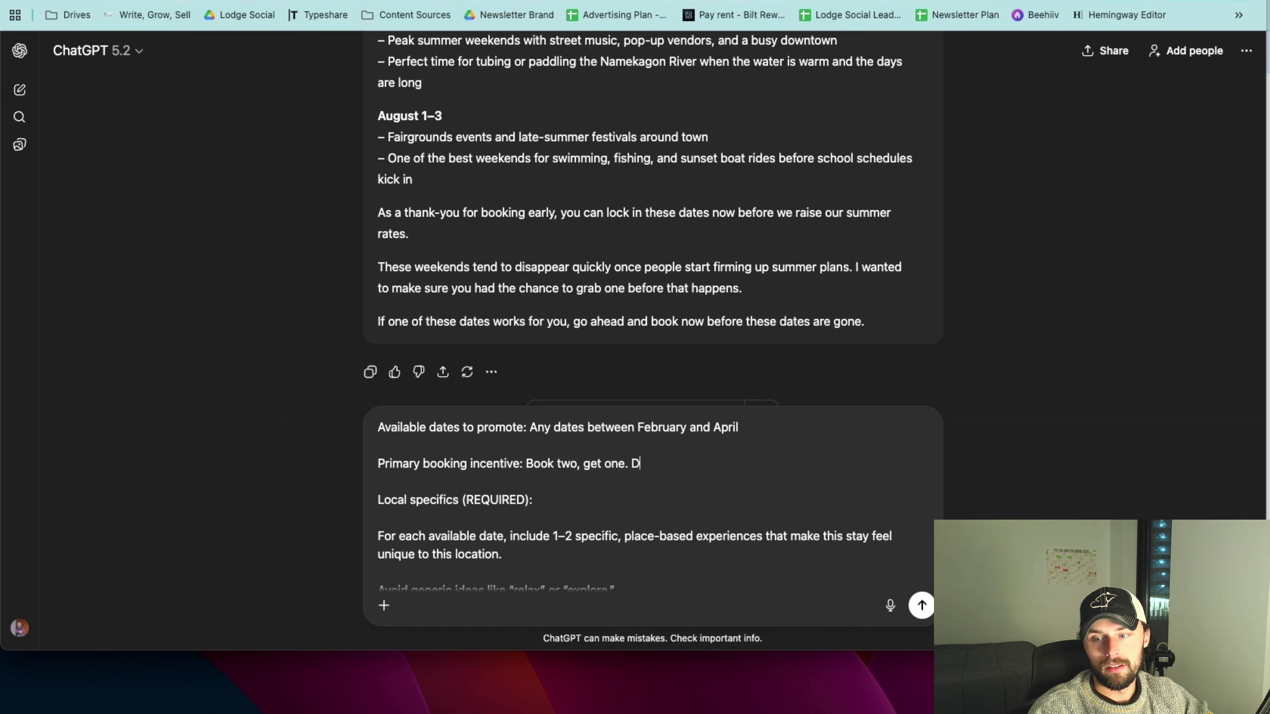
pyautogui.write('eal ends')
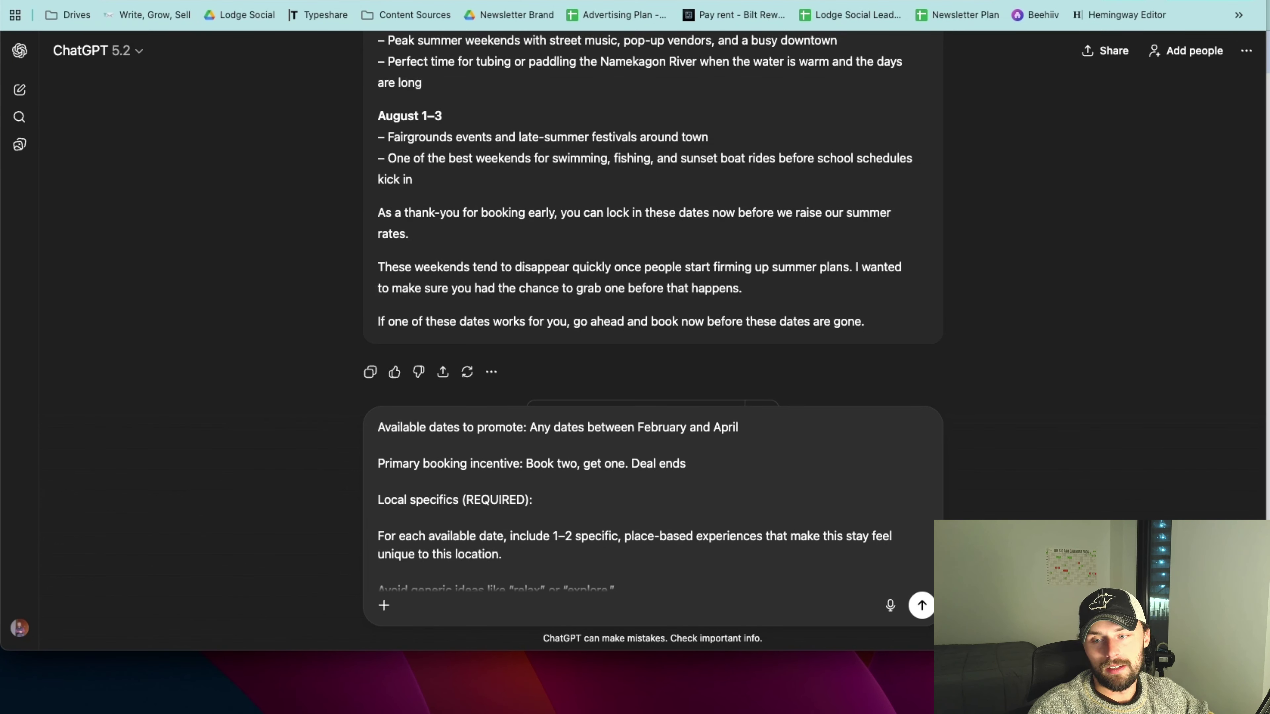
pyautogui.write(' Match ')
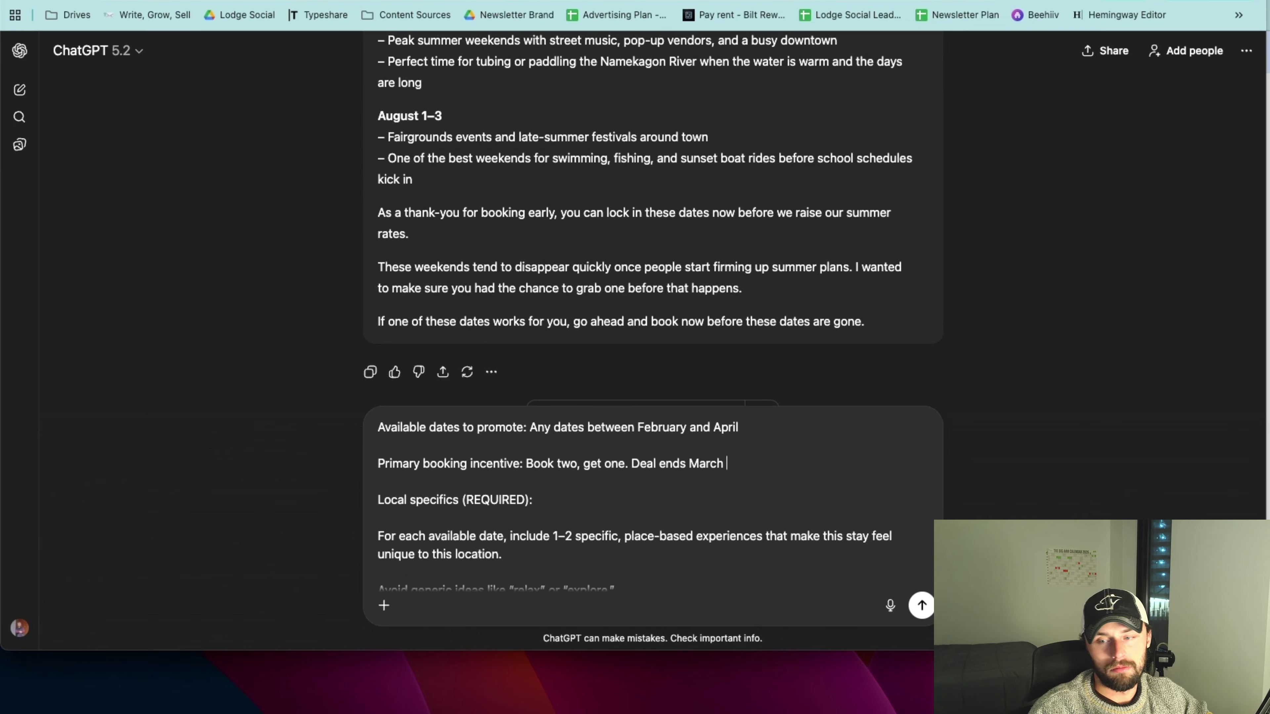
pyautogui.write('31st')
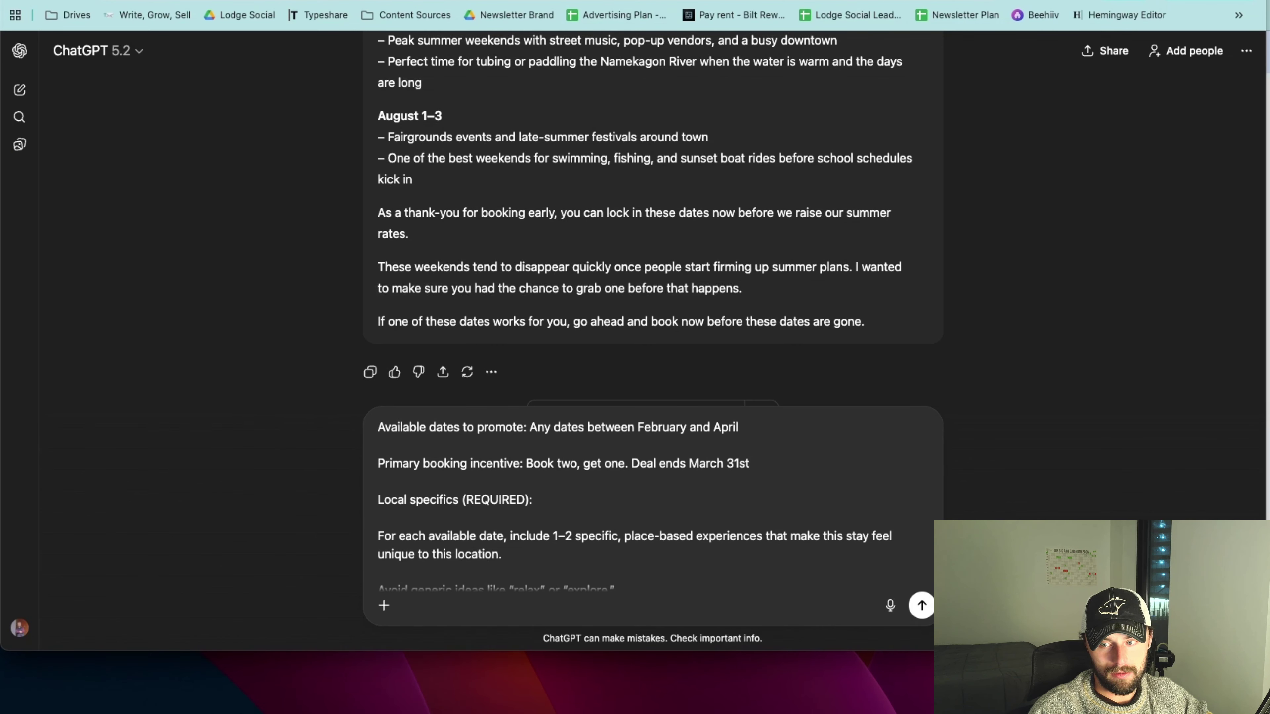
pyautogui.write('.')
# Replace the booking CTA placeholder with "Book now - deal ends march 31st" and submit the completed prompt.
pyautogui.scroll(-2, 450, 510)
pyautogui.scroll(2, 450, 511)
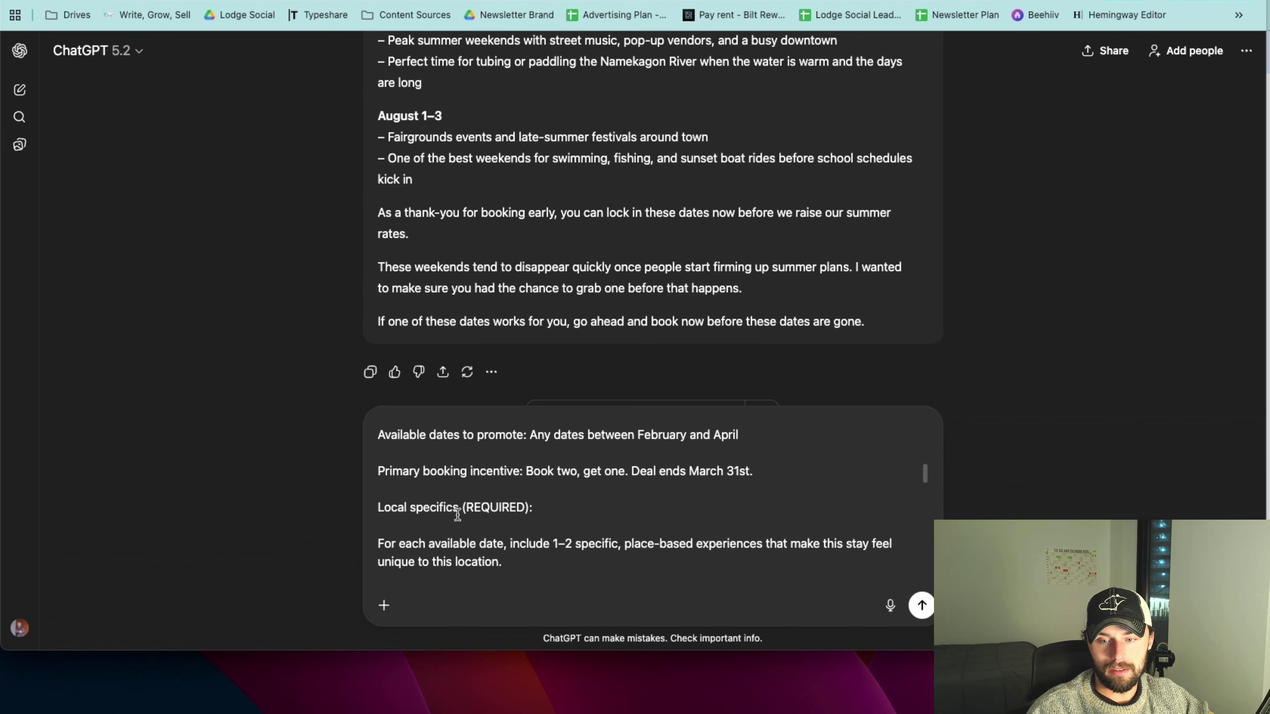
pyautogui.scroll(-2, 448, 514)
pyautogui.scroll(-3, 448, 510)
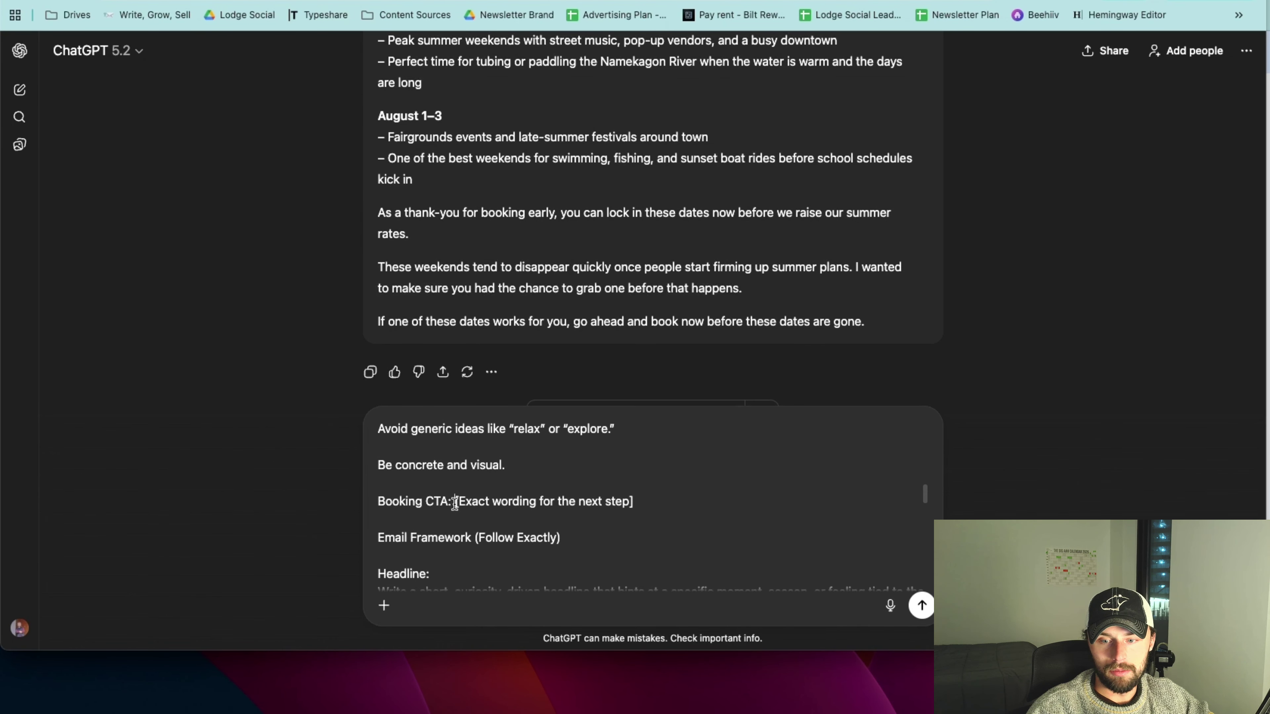
pyautogui.moveTo(456, 502); pyautogui.dragTo(652, 504)
pyautogui.write('Book')
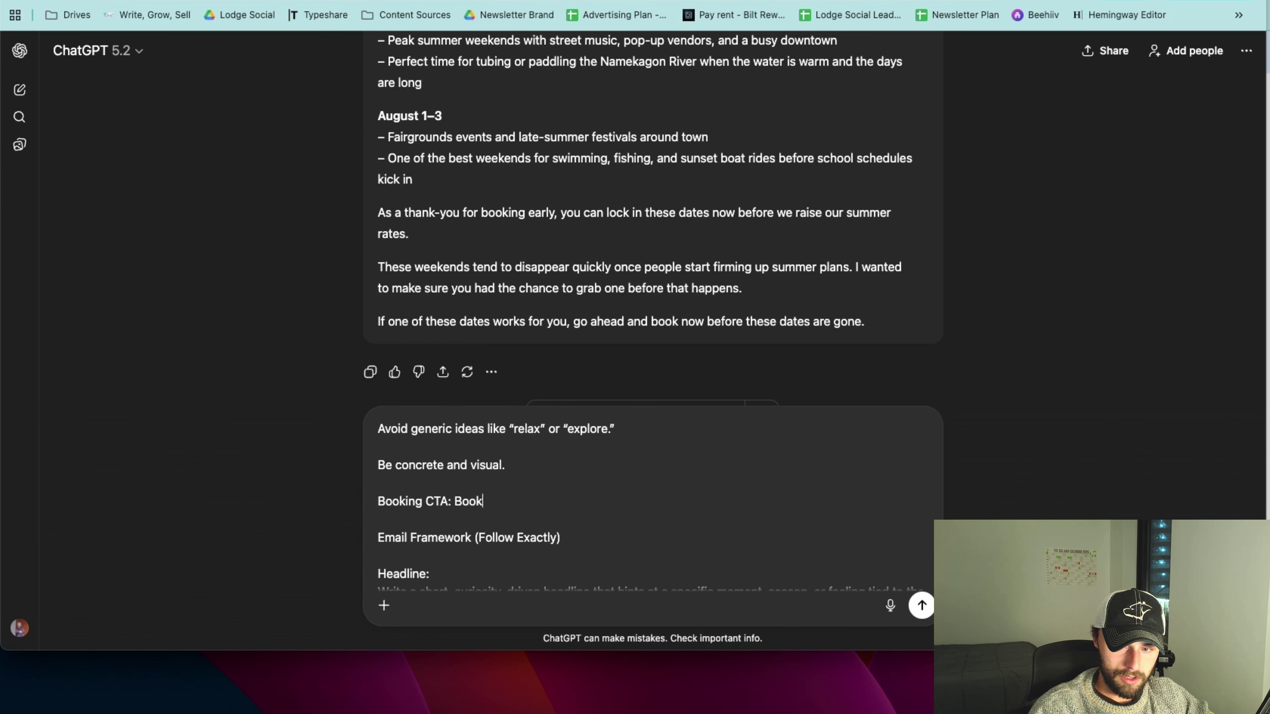
pyautogui.write(' now - d')
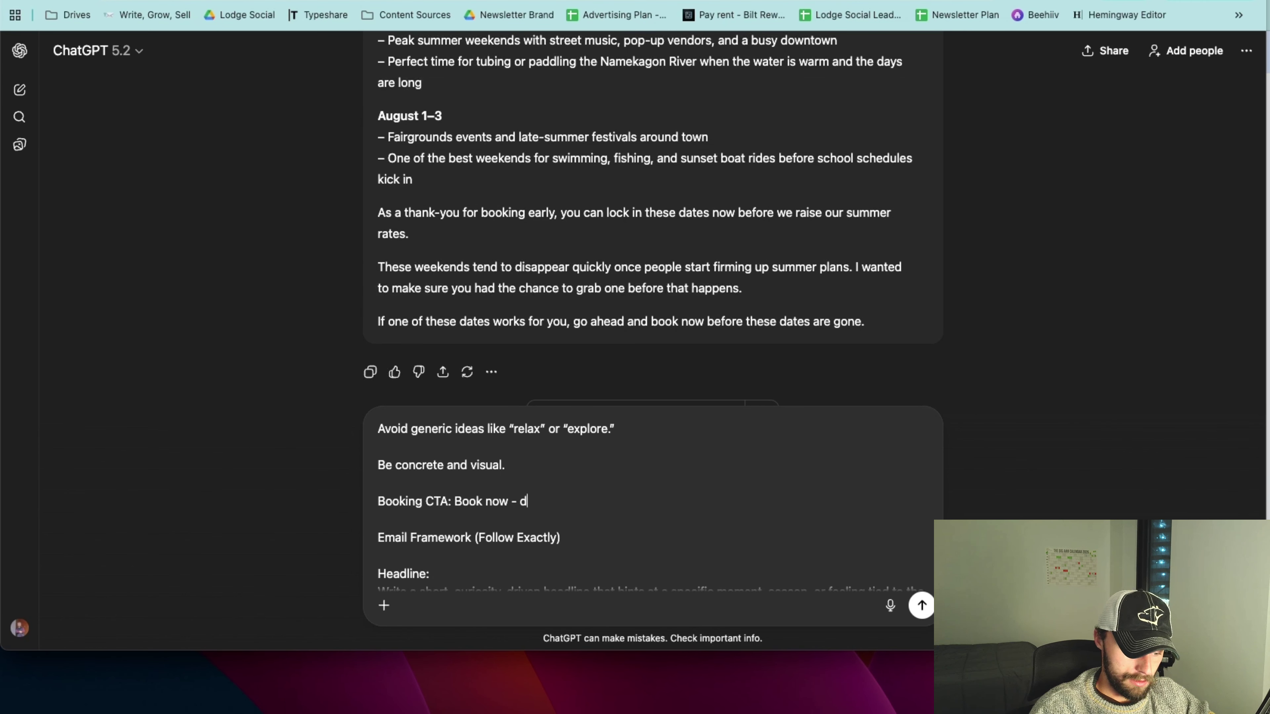
pyautogui.write('eal ends march ')
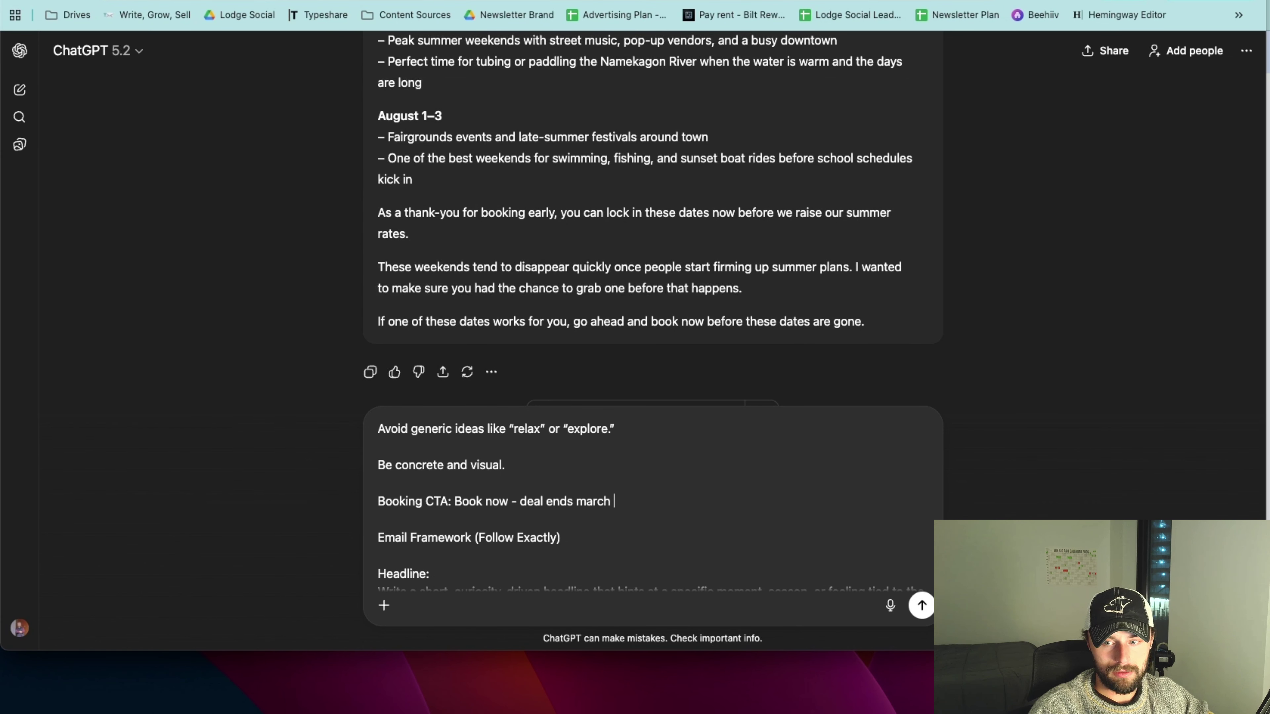
pyautogui.write('31st')
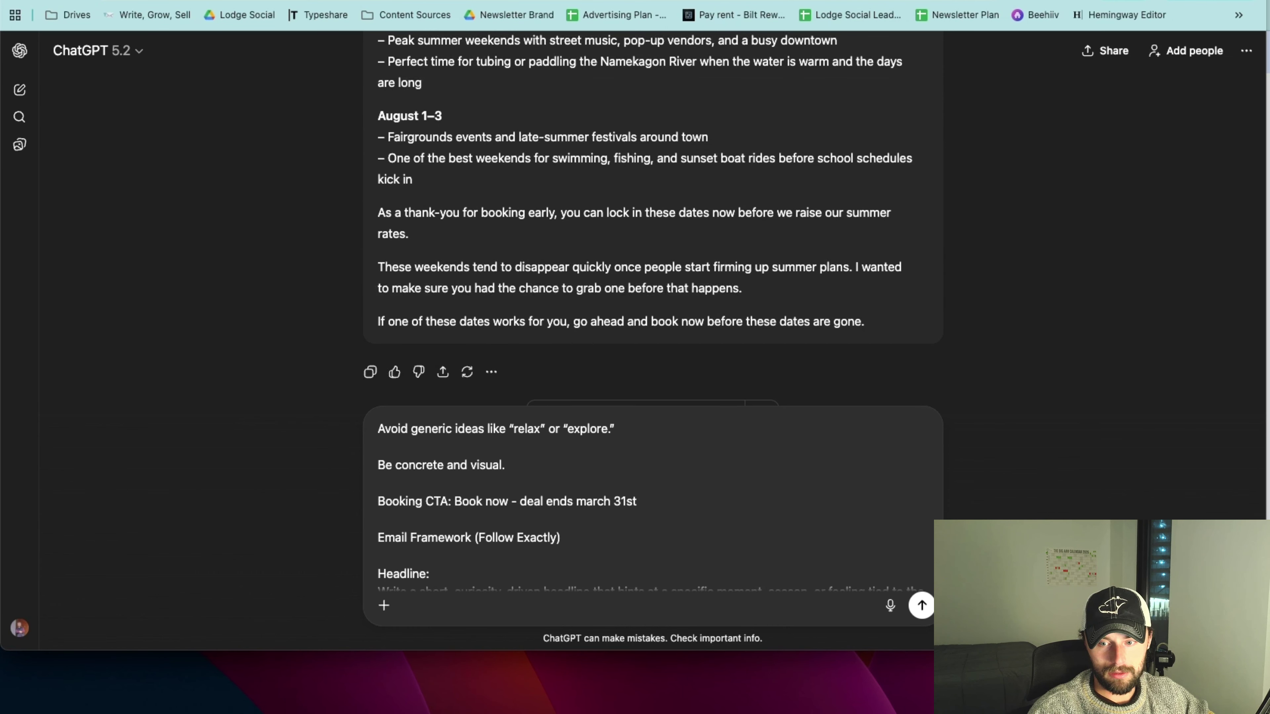
pyautogui.scroll(-5, 647, 525)
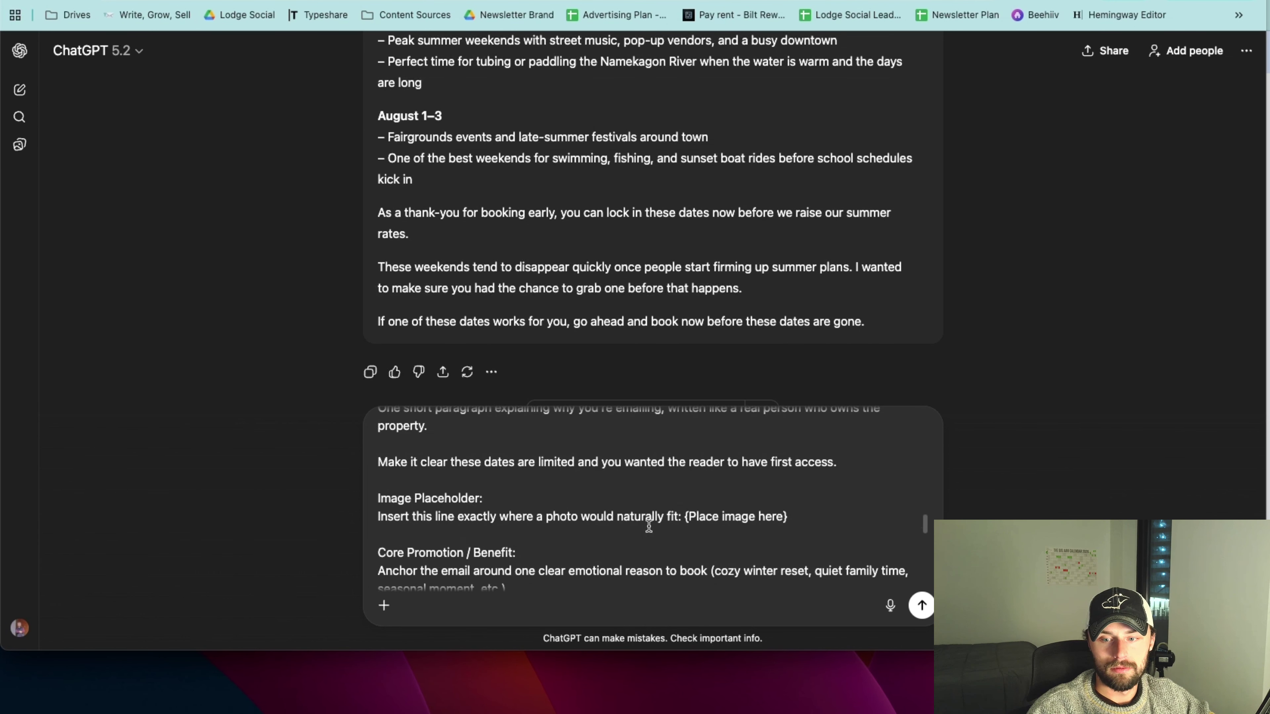
pyautogui.click(928, 606)
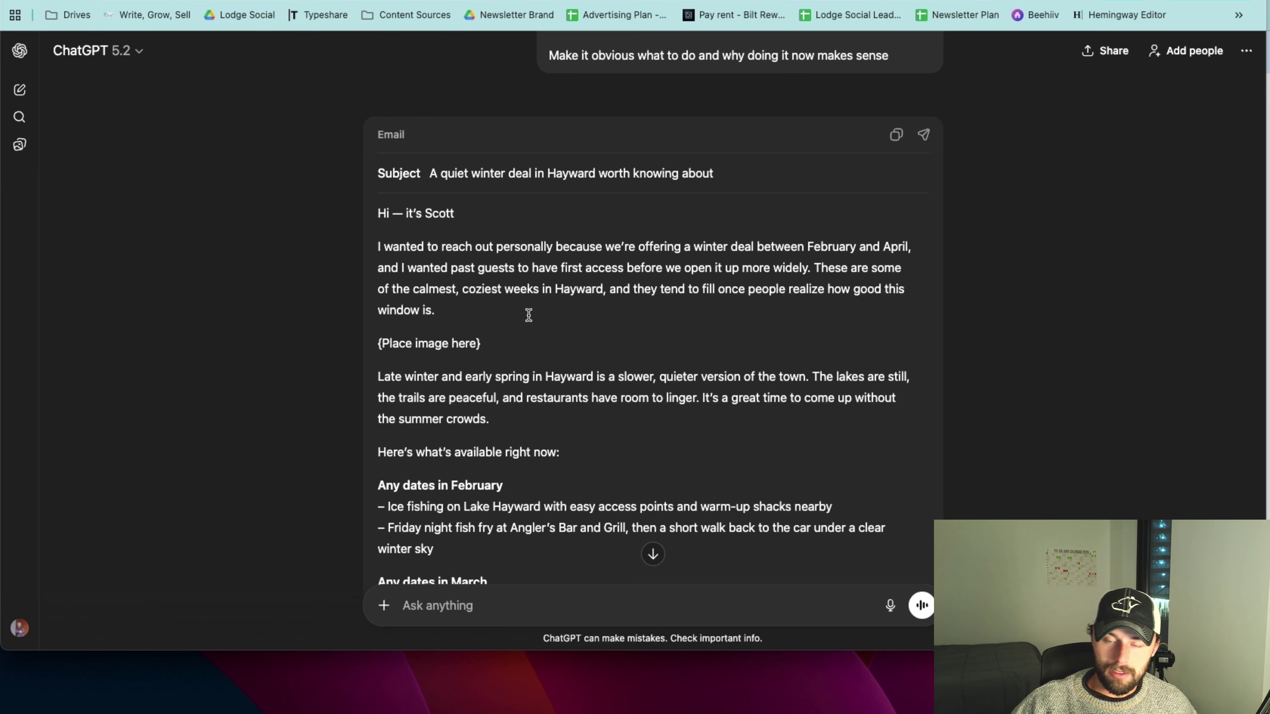
# Review the generated off-season email from its opening and image placeholder through the monthly activities, offer and closing call to action.
pyautogui.scroll(-2, 529, 315)
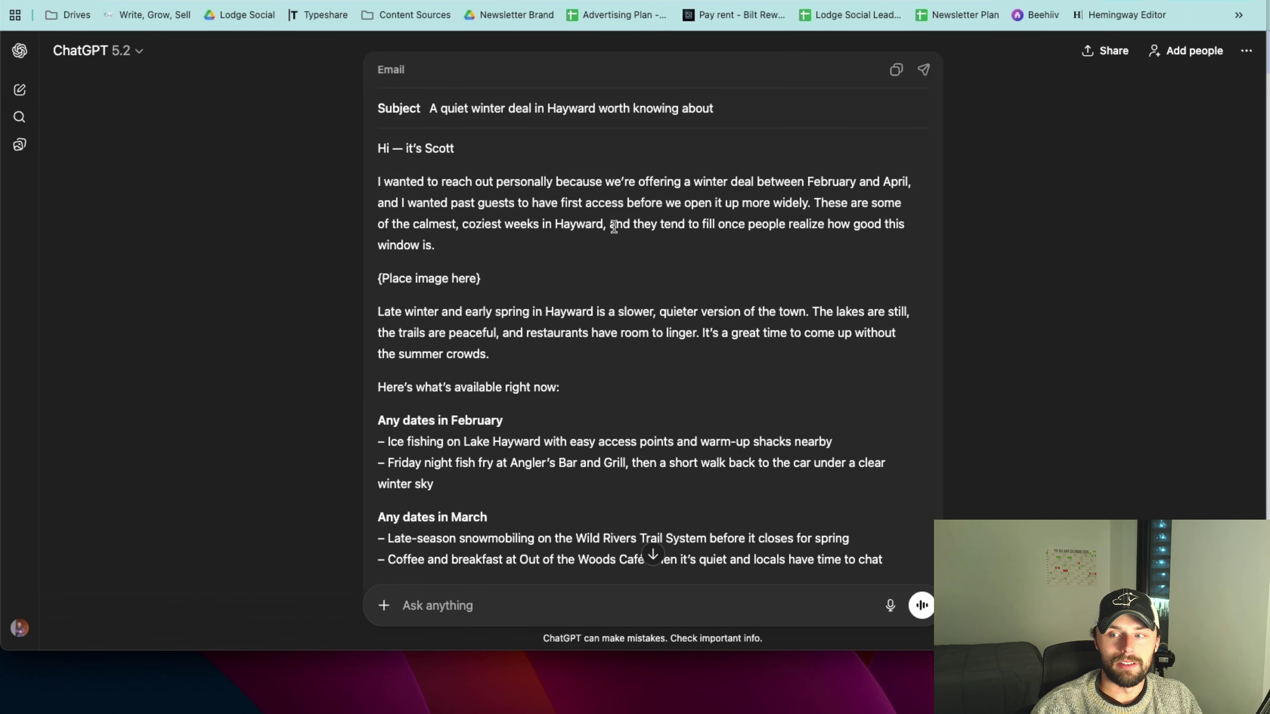
pyautogui.scroll(-3, 614, 226)
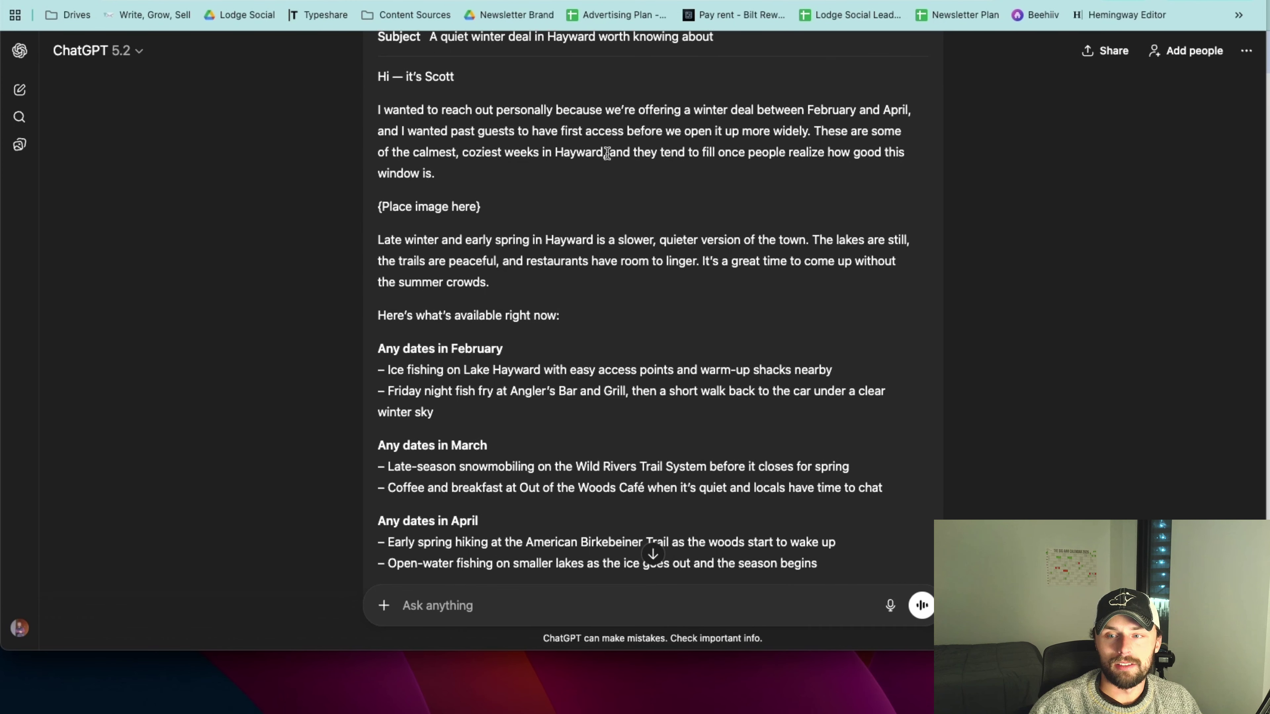
pyautogui.moveTo(607, 153); pyautogui.dragTo(604, 187)
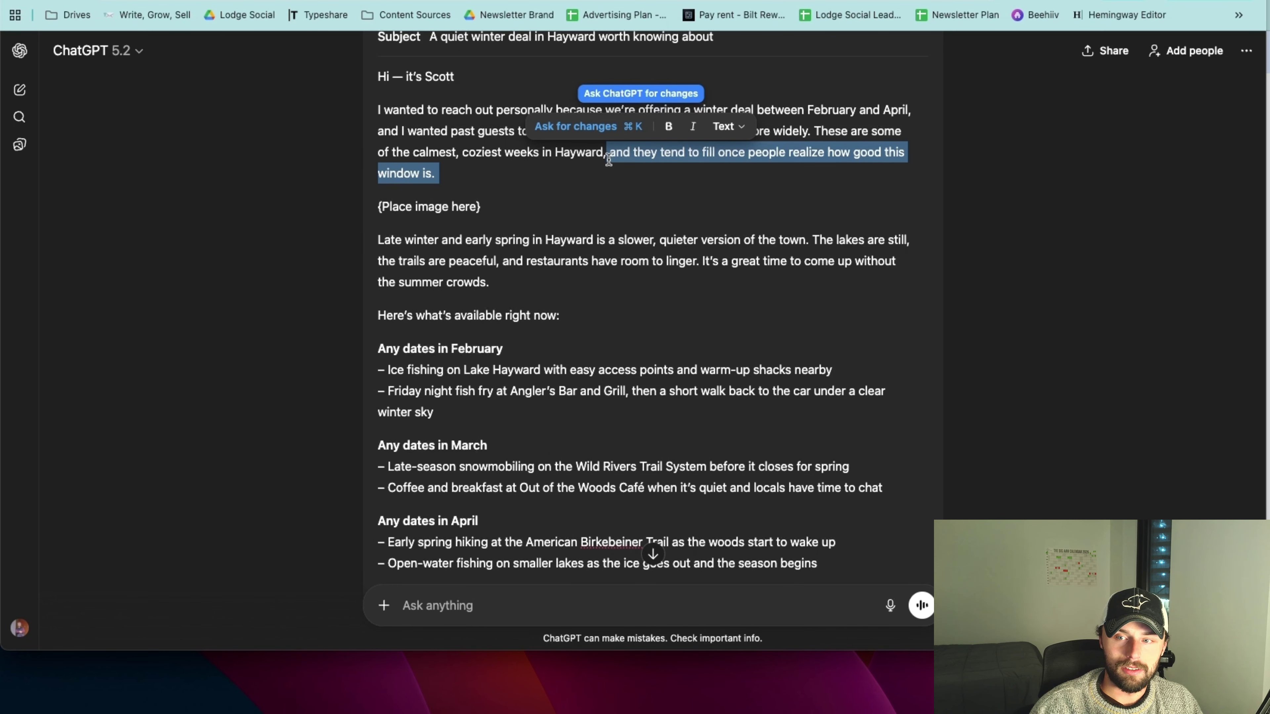
pyautogui.click(633, 168)
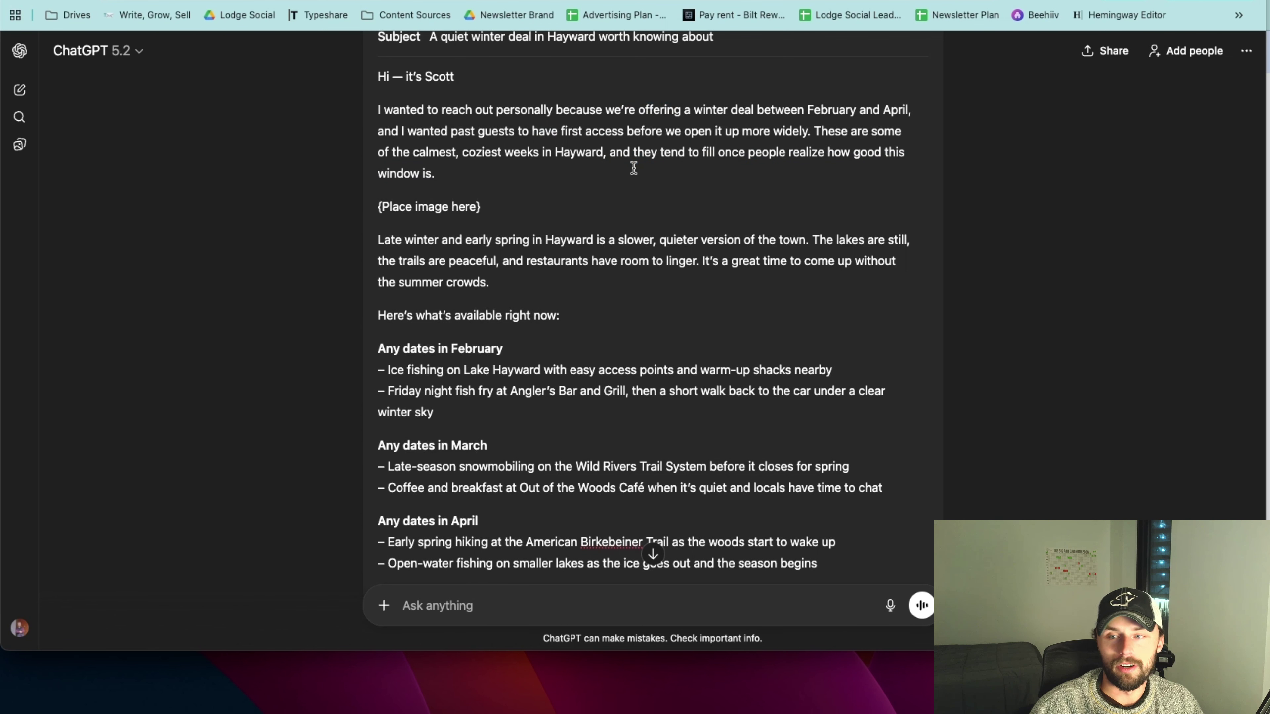
pyautogui.scroll(-2, 558, 241)
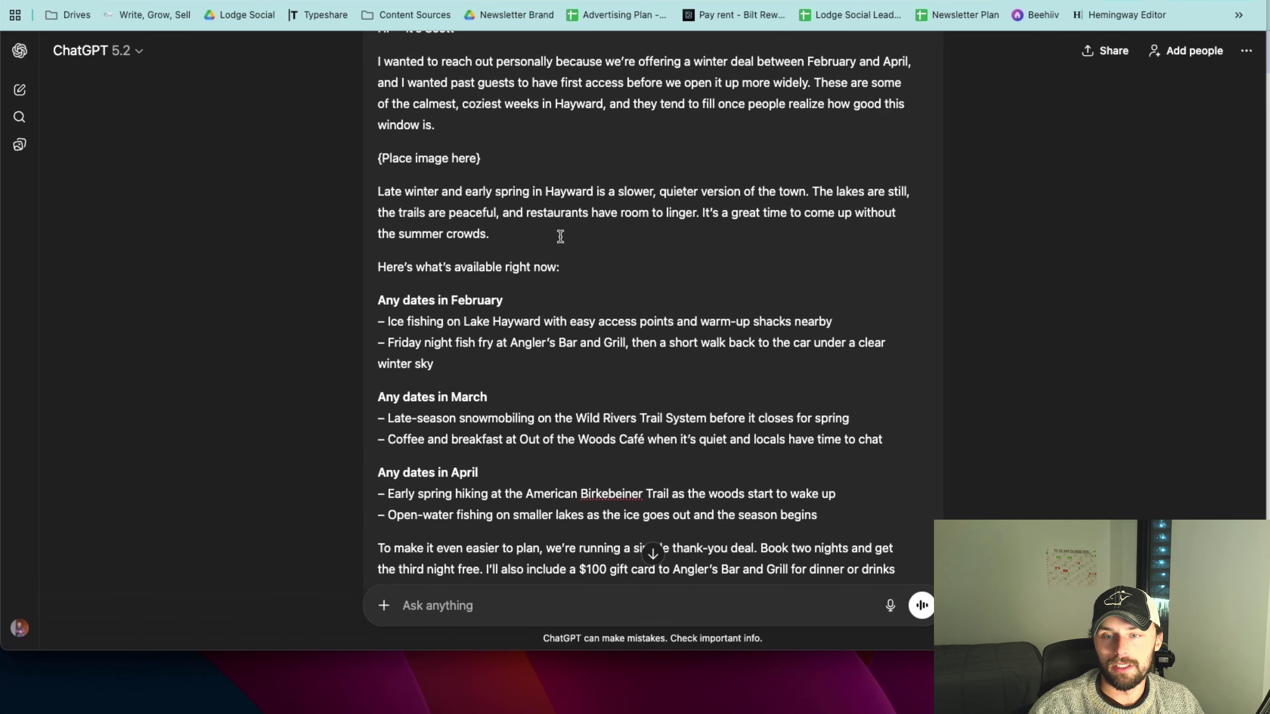
pyautogui.tripleClick(424, 159)
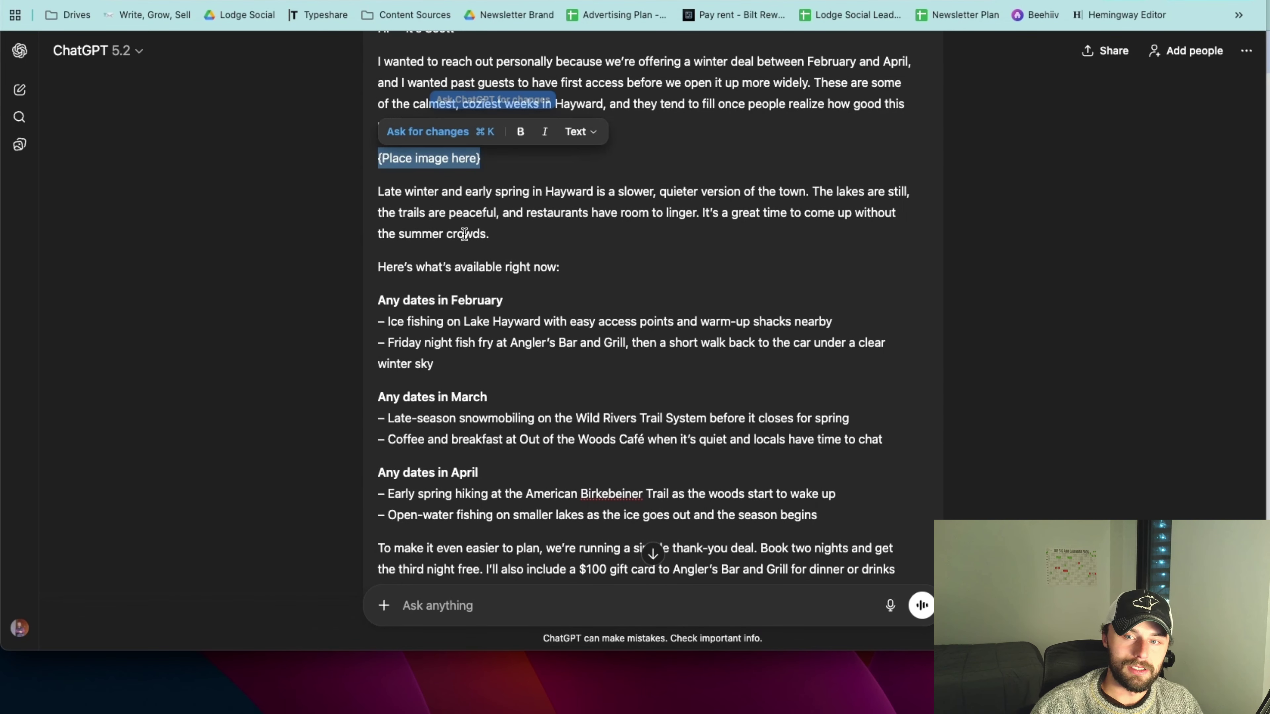
pyautogui.click(531, 228)
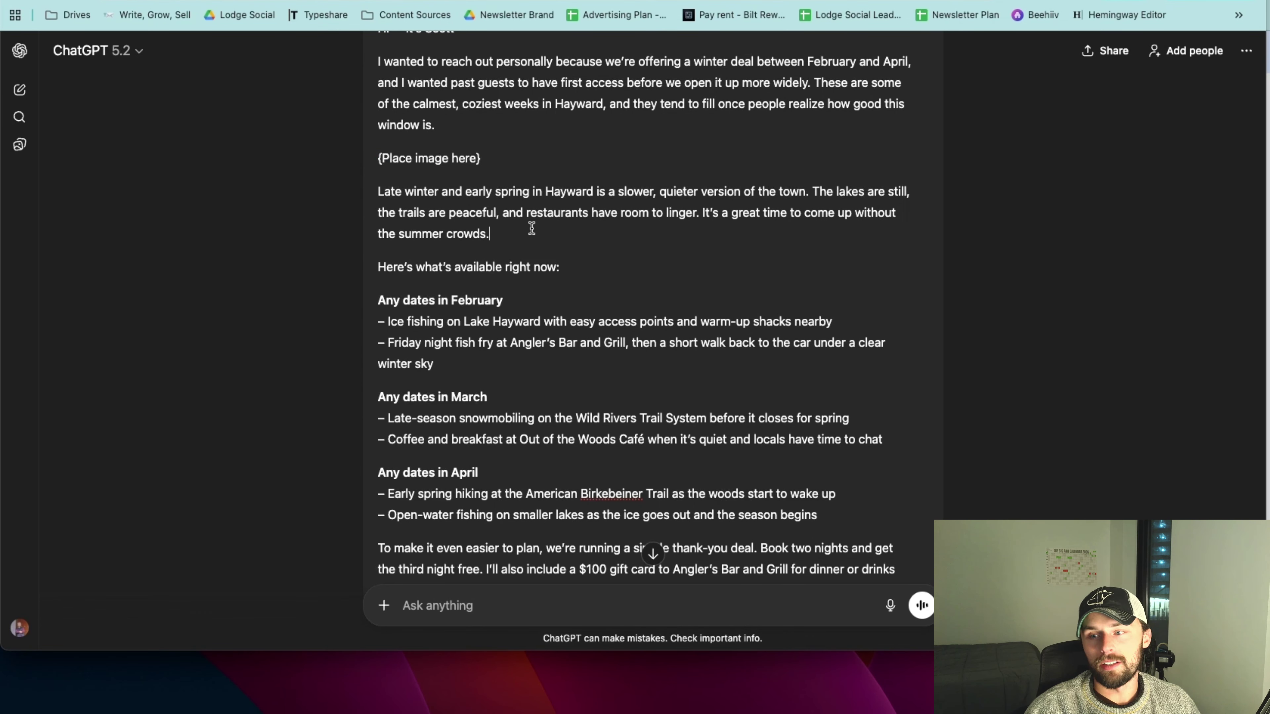
pyautogui.scroll(-5, 531, 228)
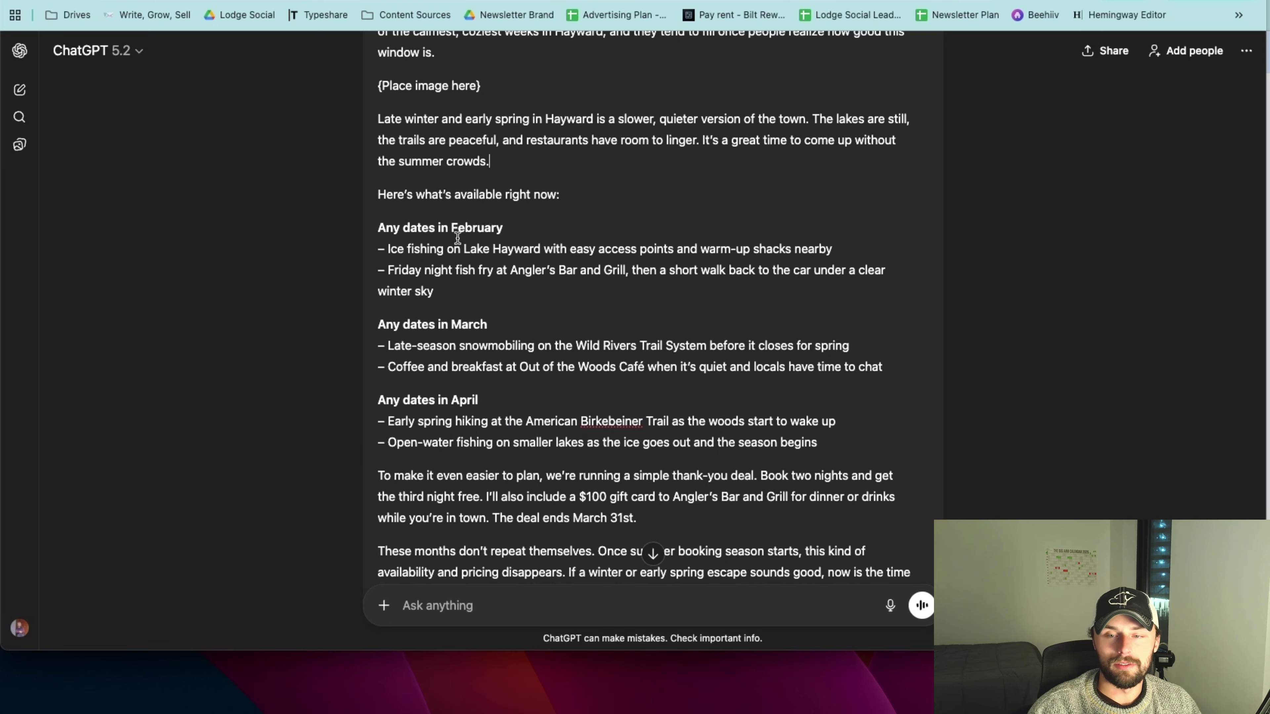
pyautogui.scroll(-2, 430, 188)
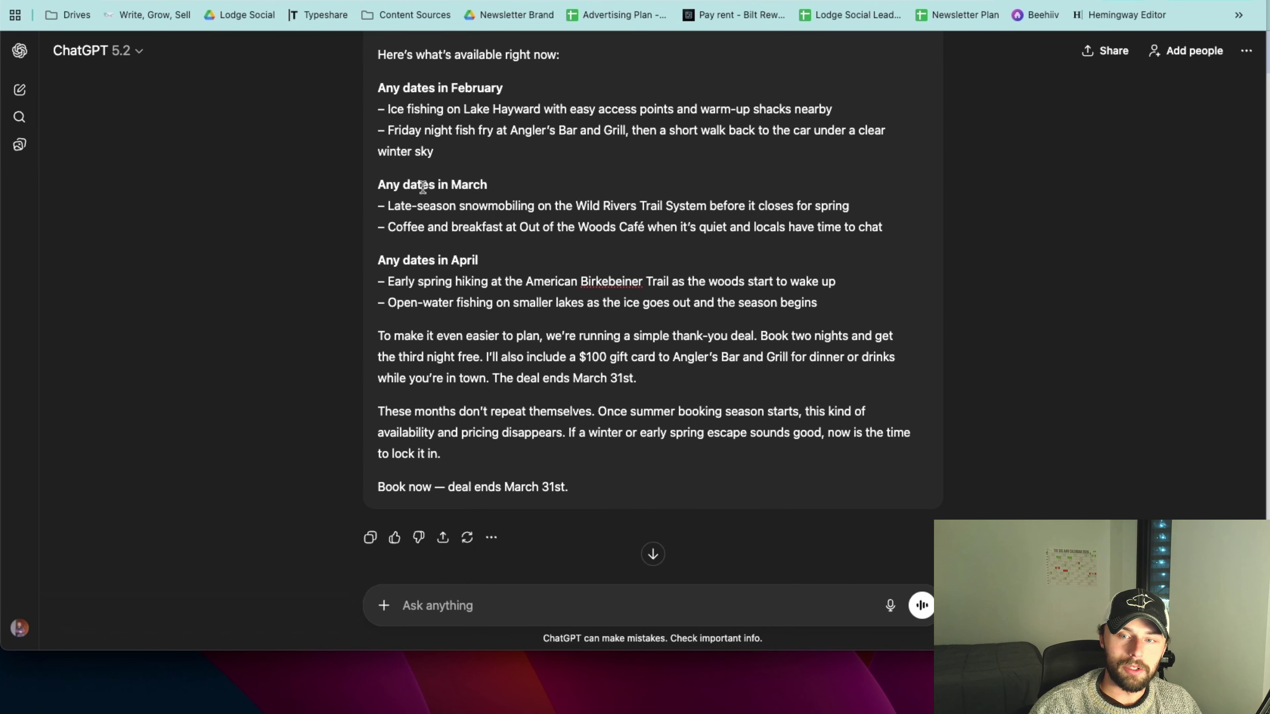
pyautogui.scroll(-2, 495, 265)
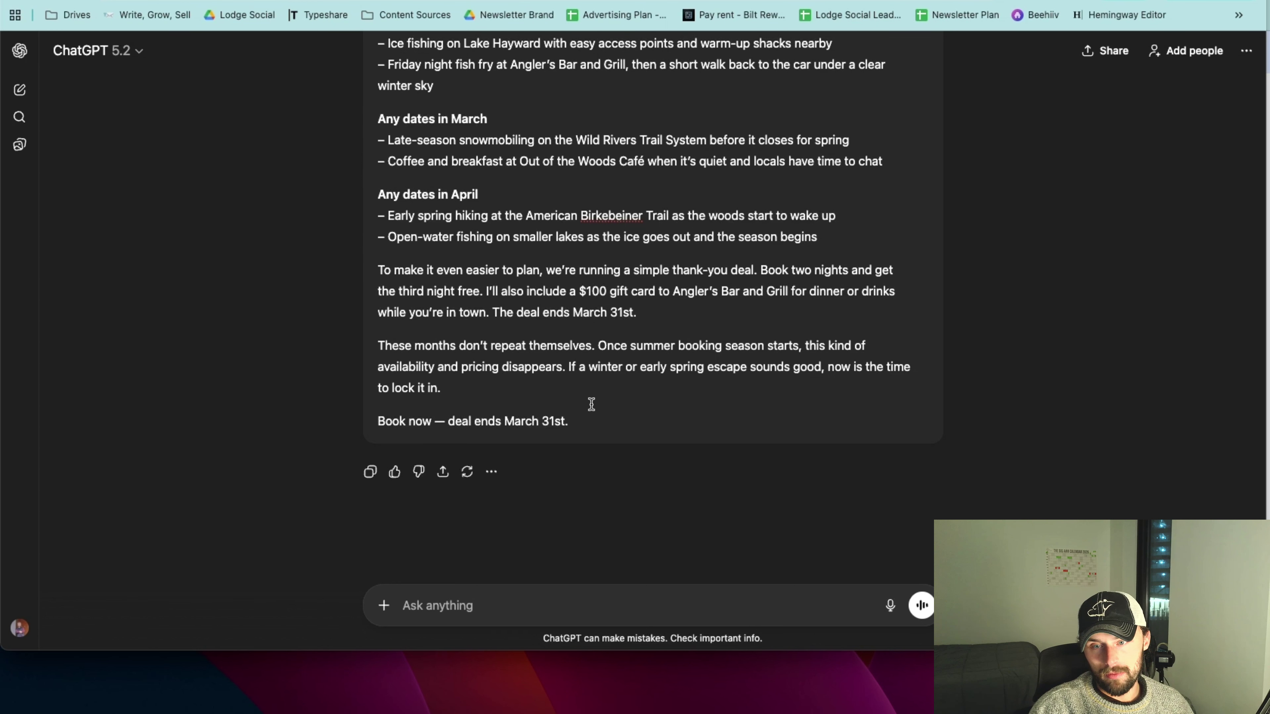
pyautogui.scroll(7, 411, 319)
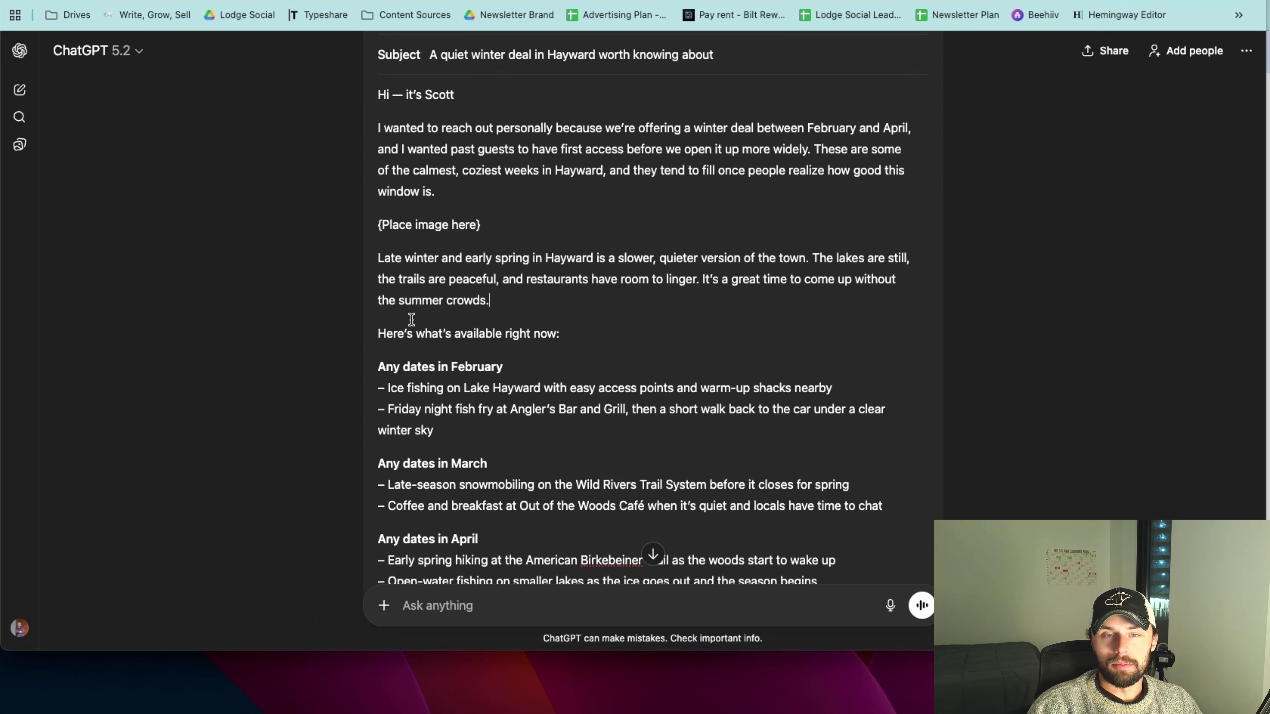